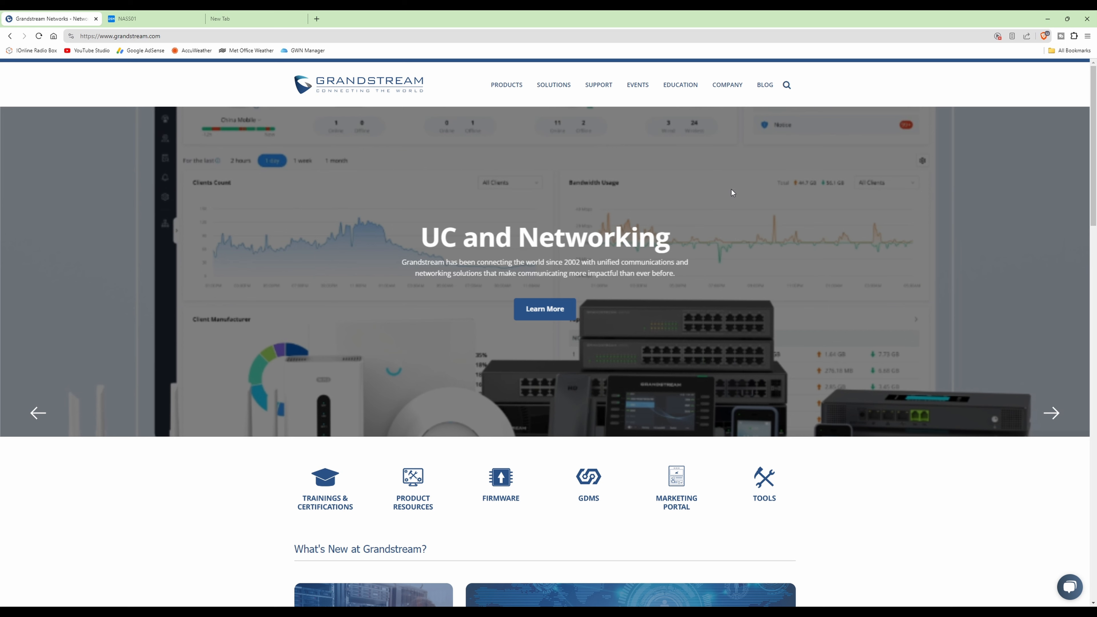
Go to TOOLS under the SUPPORT menu of the Grandstream website.
mouse_move(601, 98)
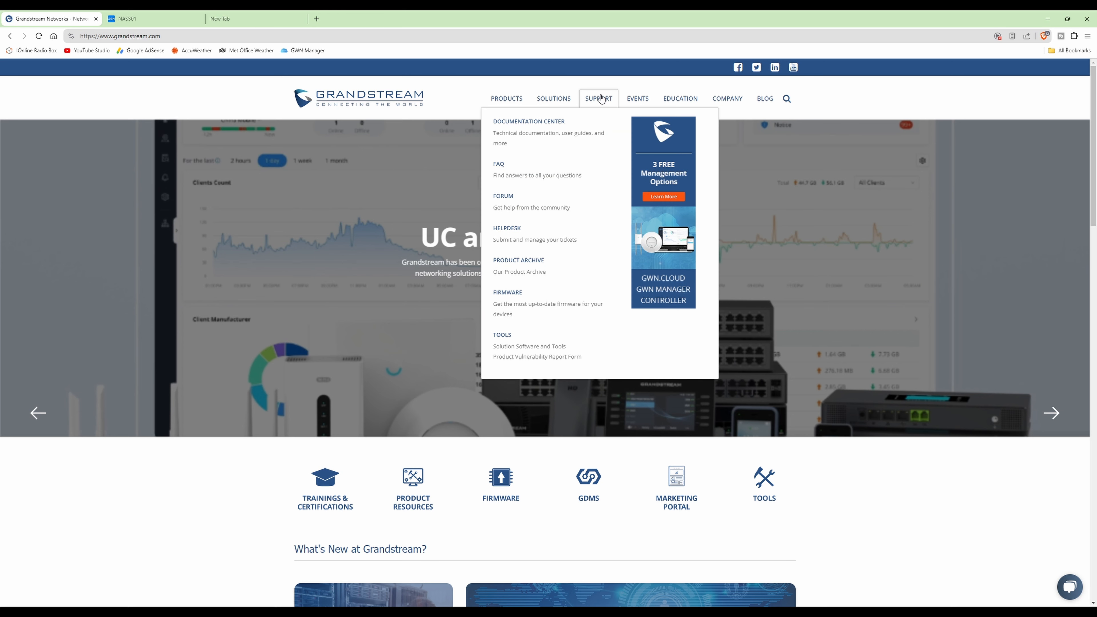
click(503, 336)
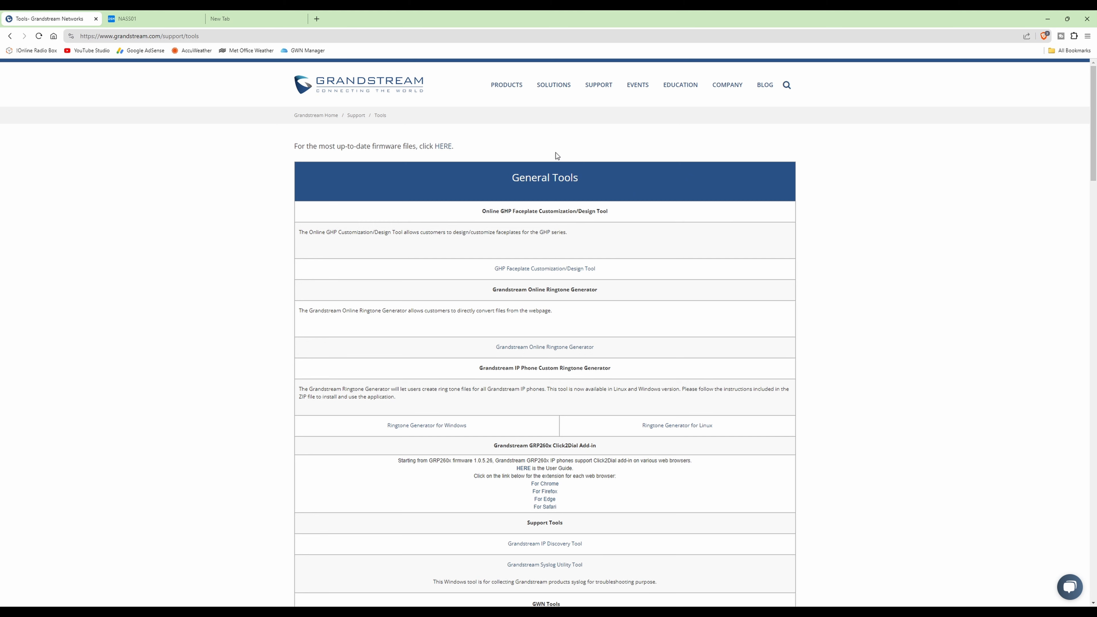
Scroll down to the GWN Tools table listing the GWN Manager 1.1.28.10 downloads.
scroll(568, 195, down, 6)
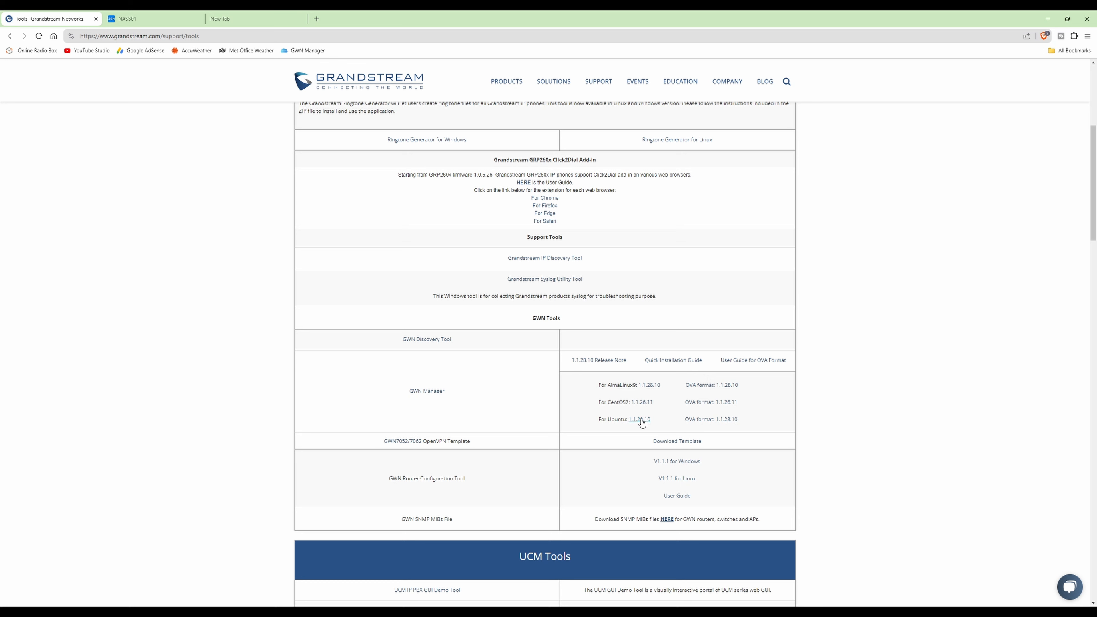
Download the GWN Manager 1.1.28.10 Ubuntu OVA and save it to Data (Z:) > Downloads.
click(701, 424)
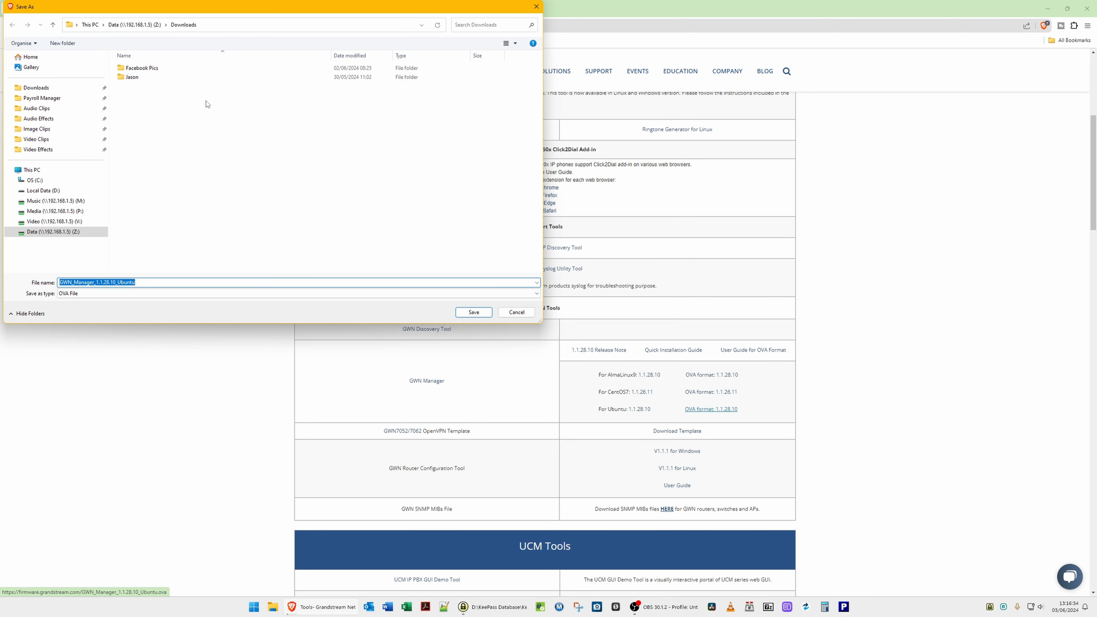
click(663, 606)
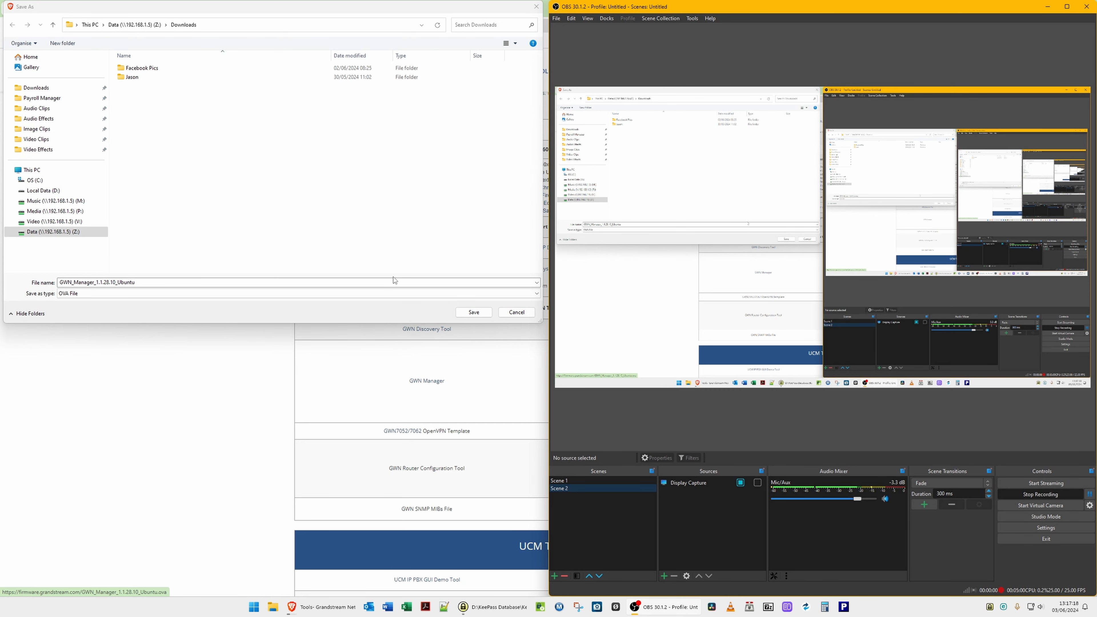
click(473, 312)
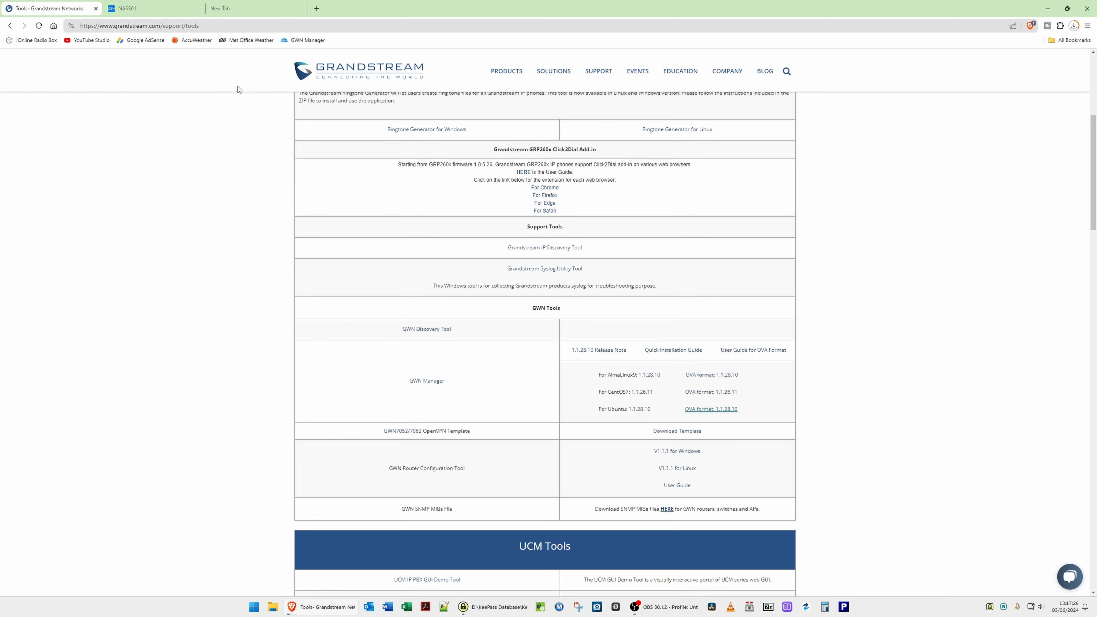
Close the Grandstream Tools tab and open brave://downloads to check the GWN Manager OVA.
click(96, 9)
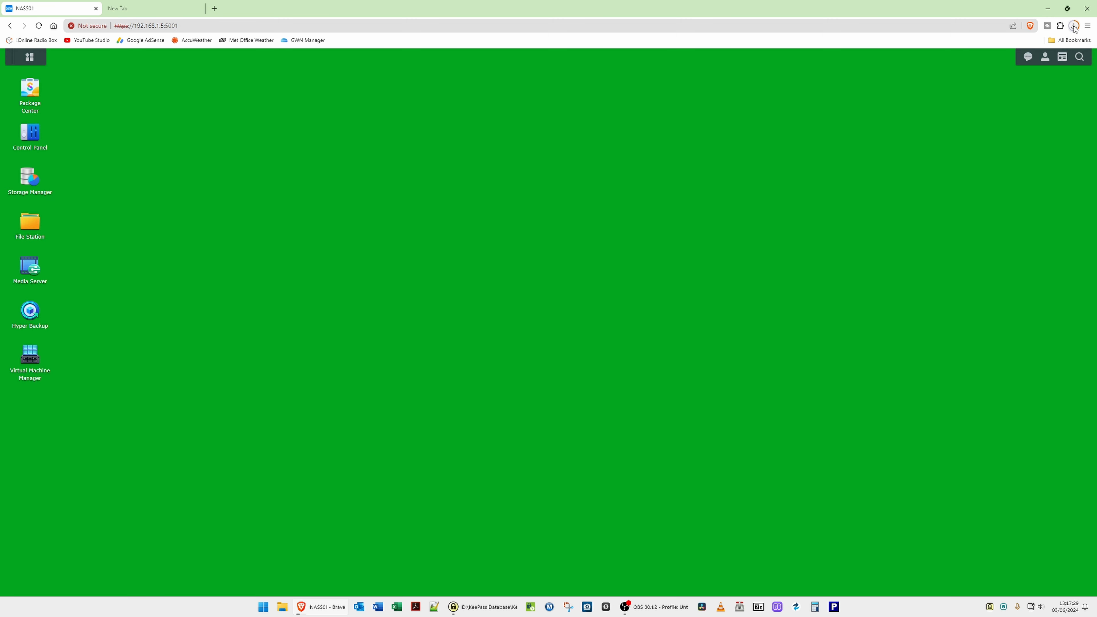
click(1074, 26)
click(963, 92)
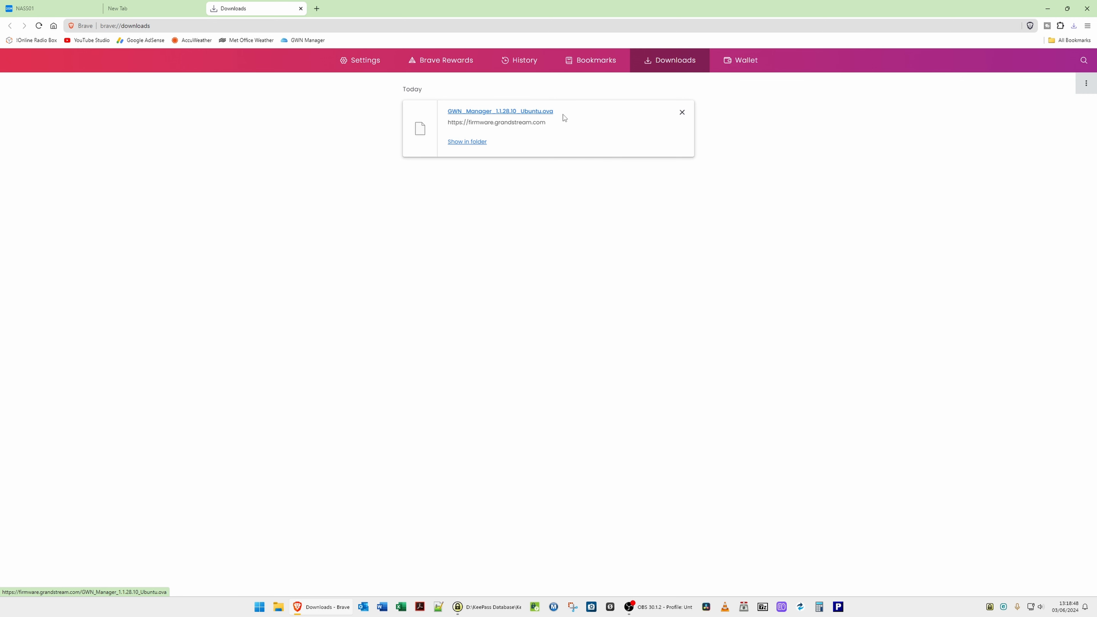
Remove the finished GWN Manager OVA entry and close the Downloads tab.
click(682, 112)
click(301, 9)
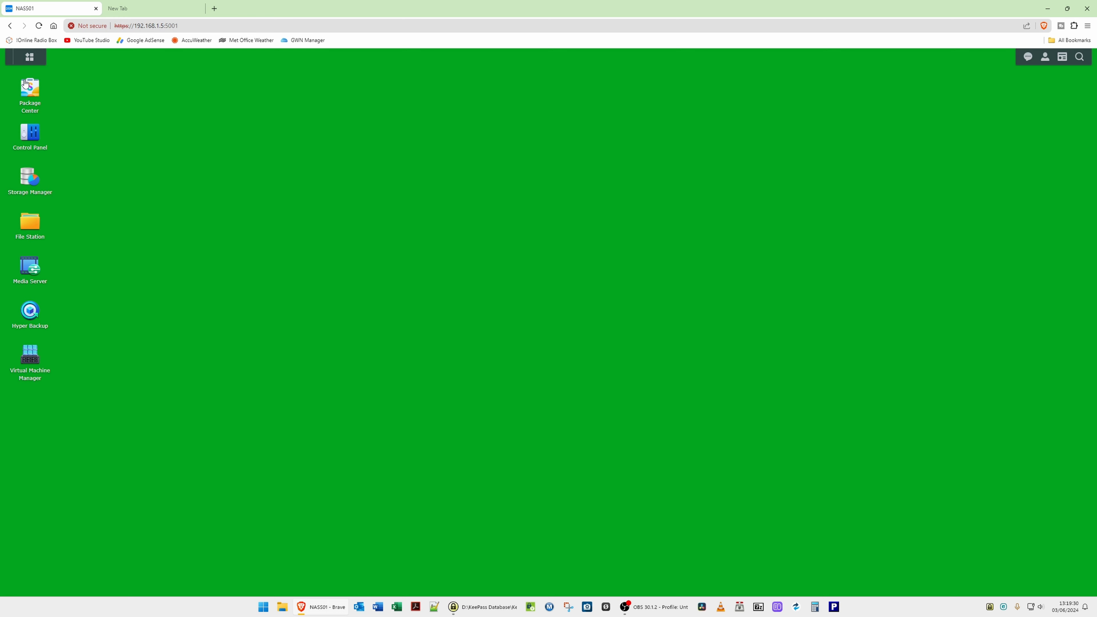
click(27, 90)
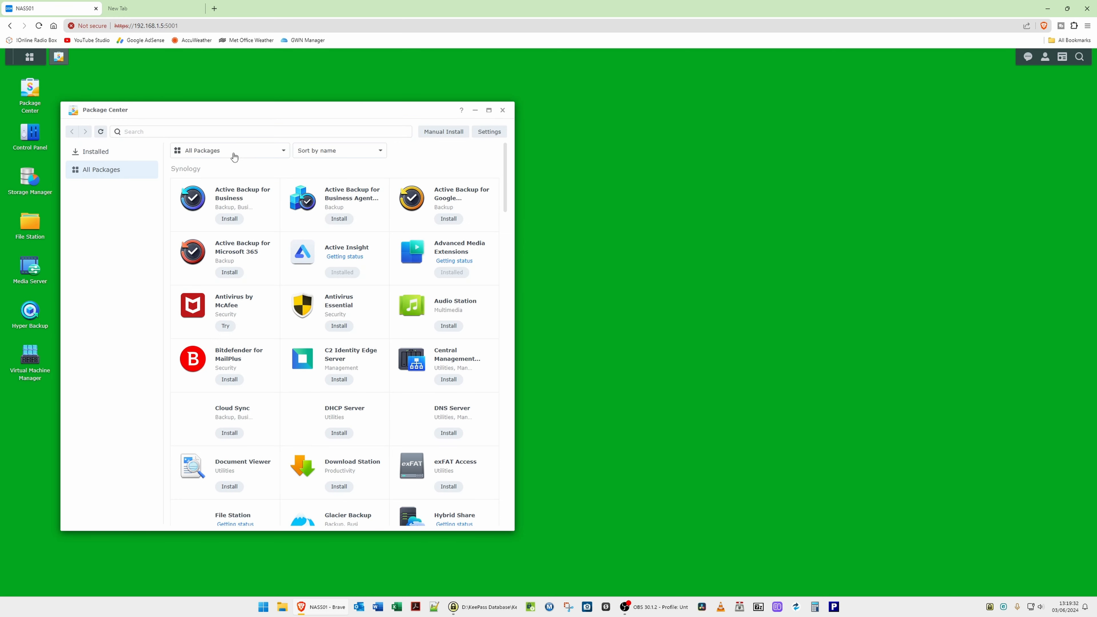
click(211, 131)
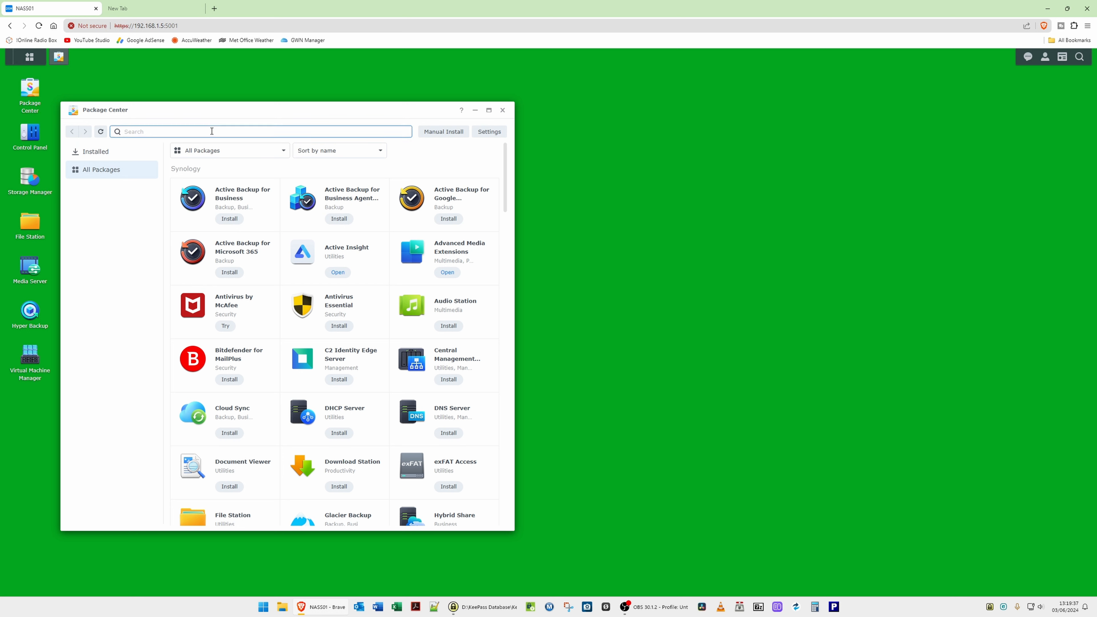
text(Virtual Machine)
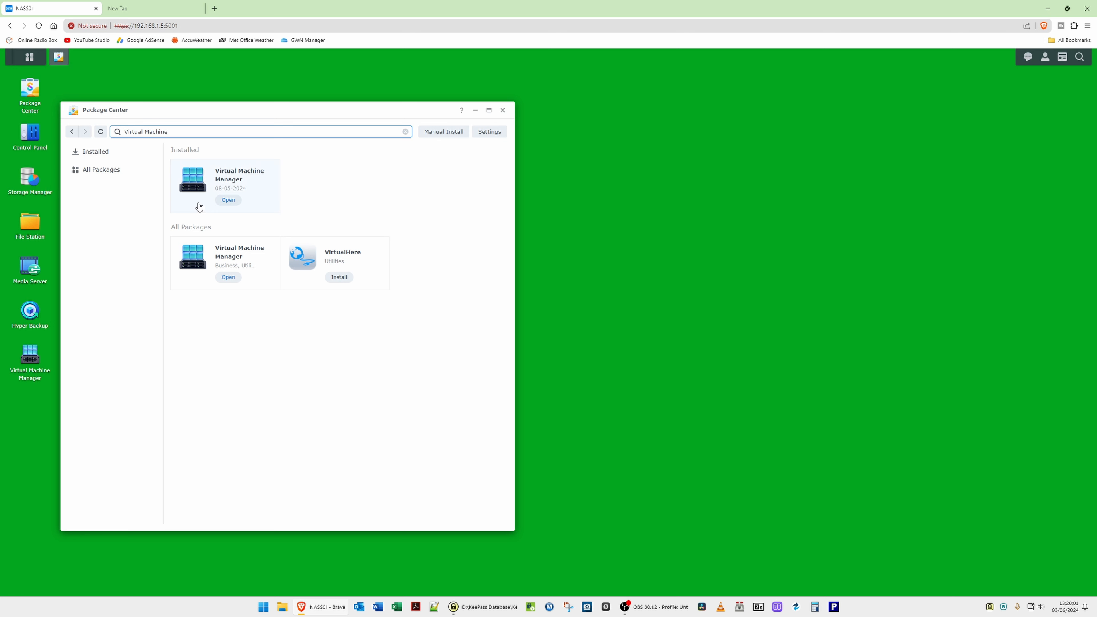
click(501, 110)
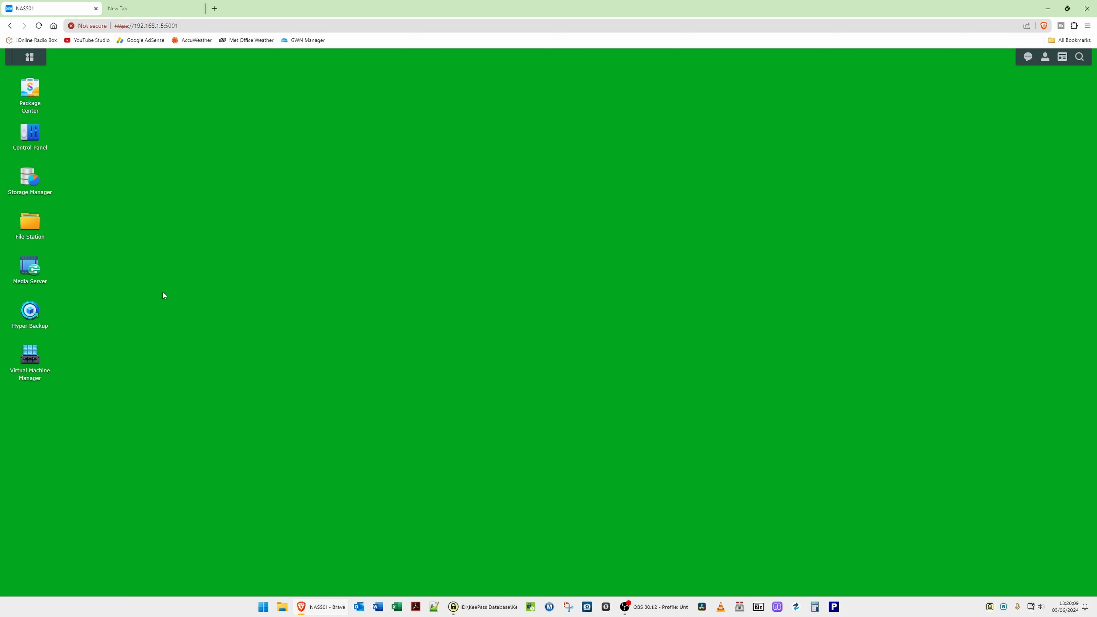
Launch Virtual Machine Manager and show its Virtual Machine list.
click(30, 361)
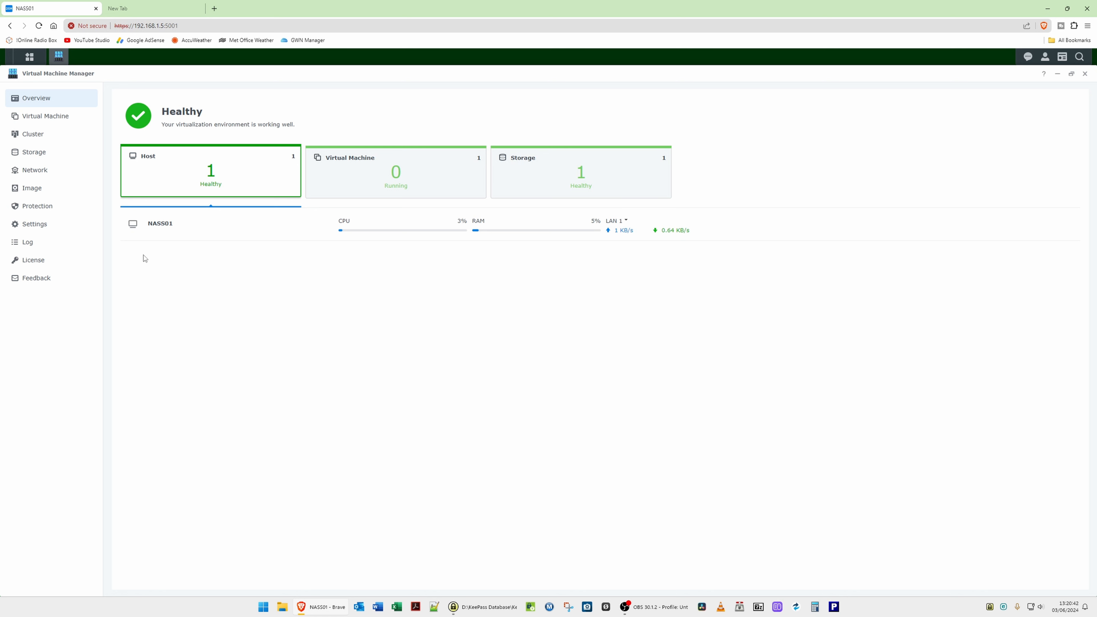
click(58, 123)
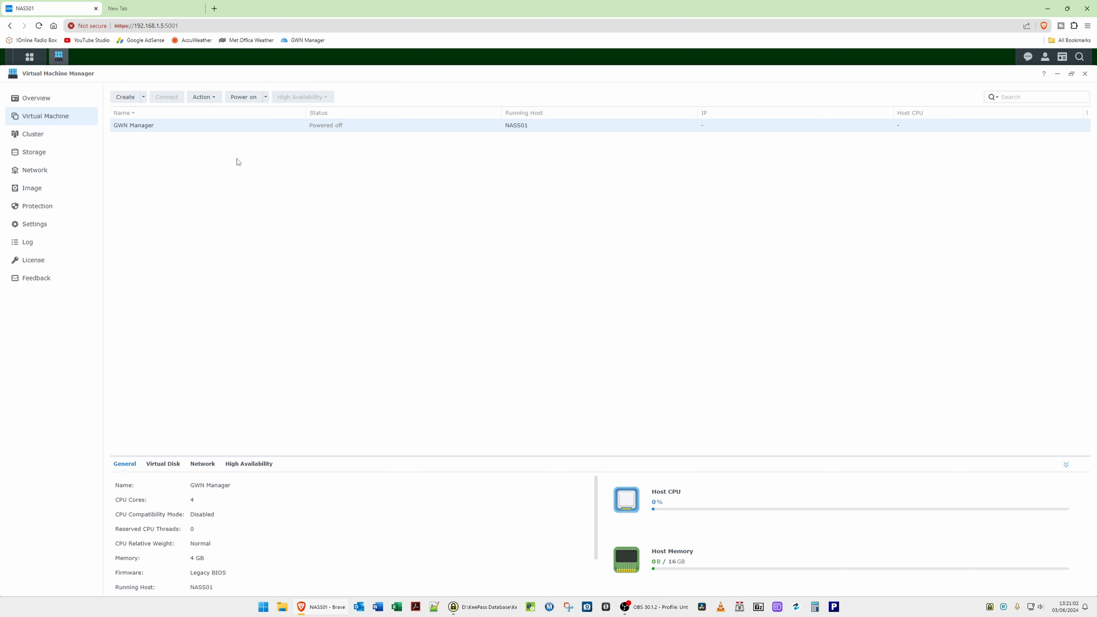
Choose Create > Import and continue with 'Import from OVA files'.
click(144, 99)
click(131, 125)
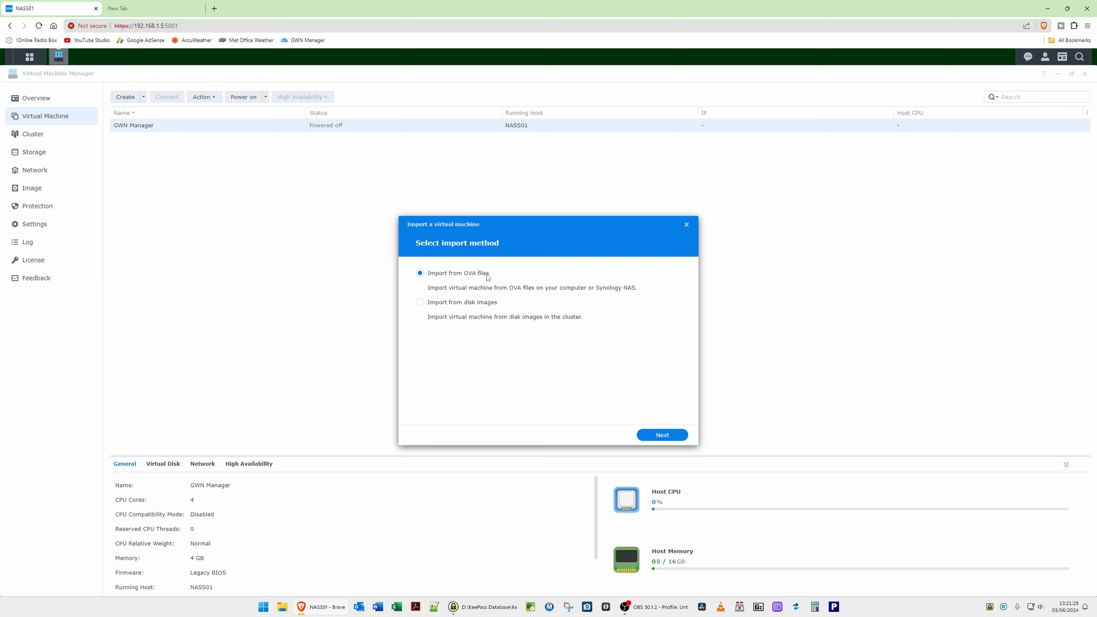
click(673, 439)
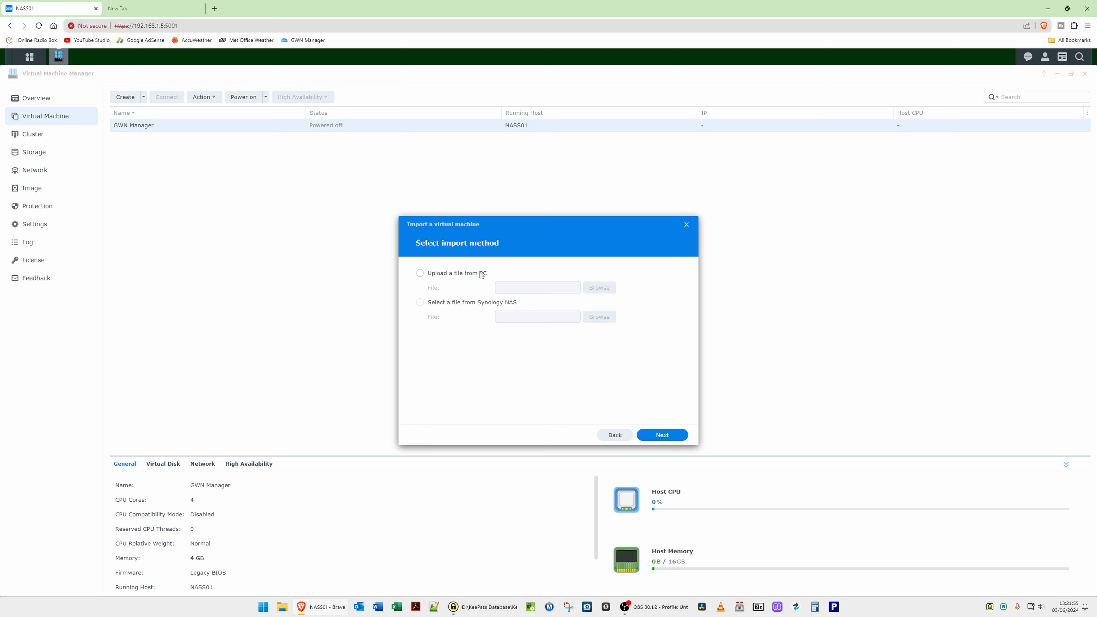
Pick the GWN_Manager OVA from the NAS's /Data/Downloads folder as the import file.
click(420, 273)
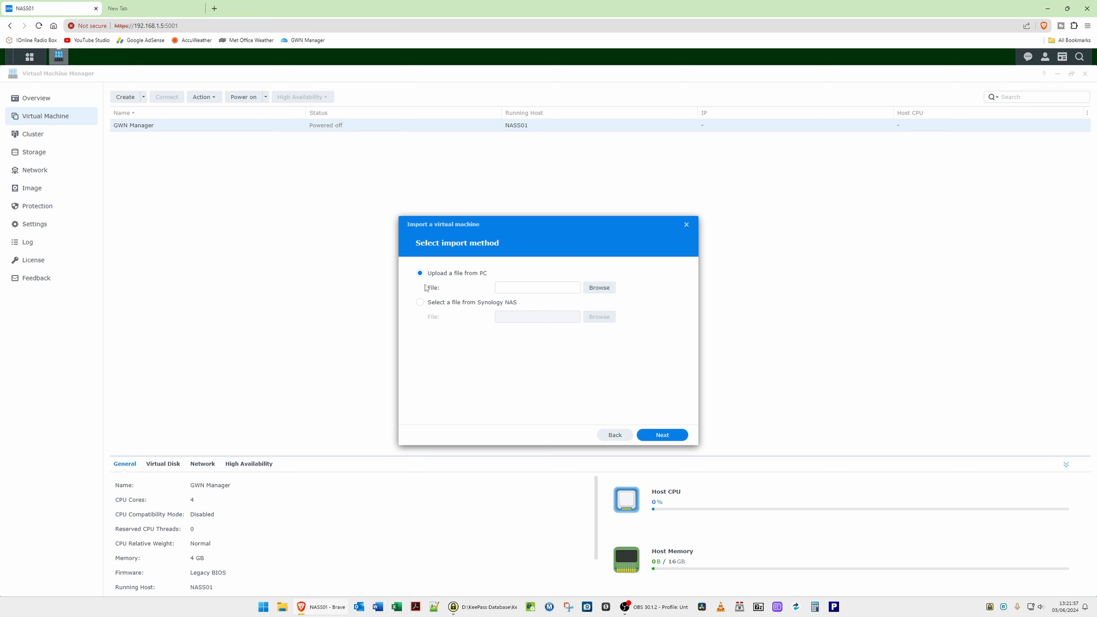
click(422, 302)
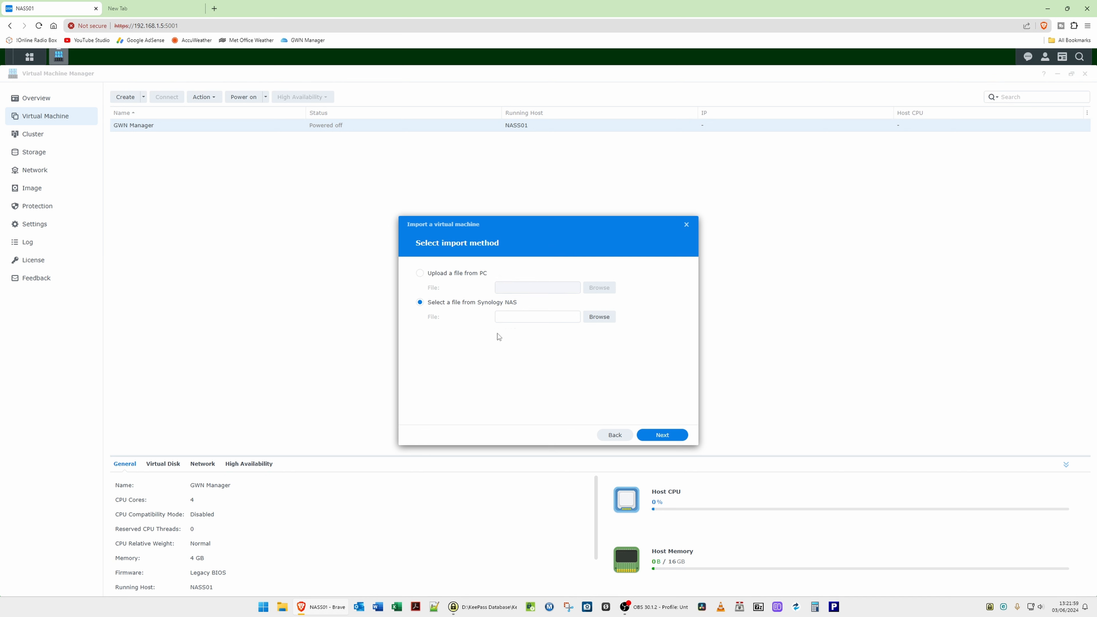
click(604, 318)
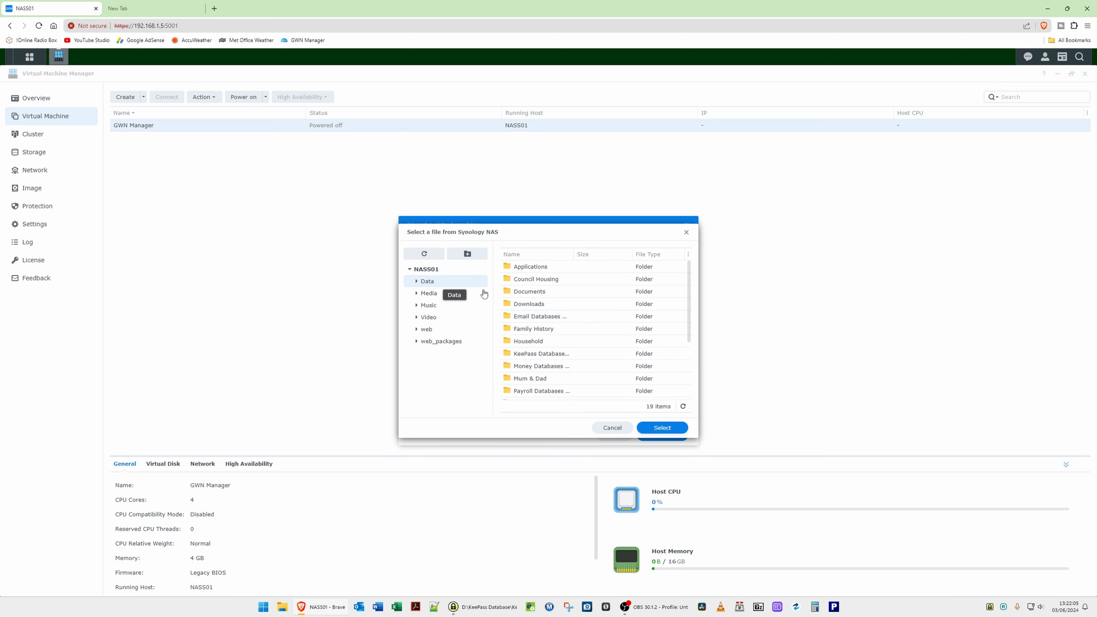
double_click(531, 304)
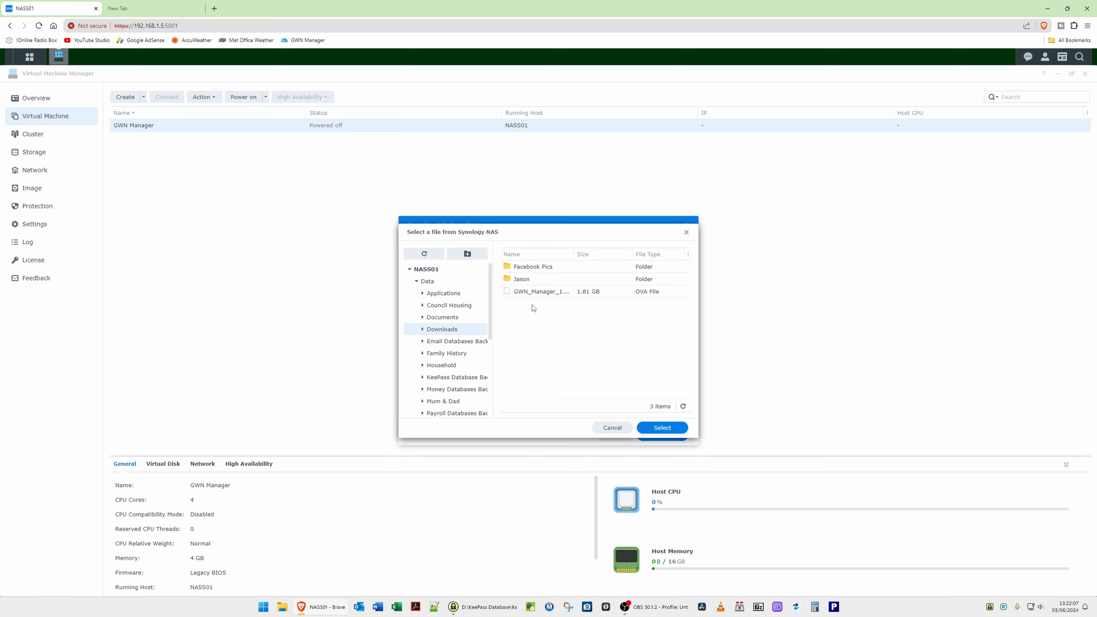
click(550, 294)
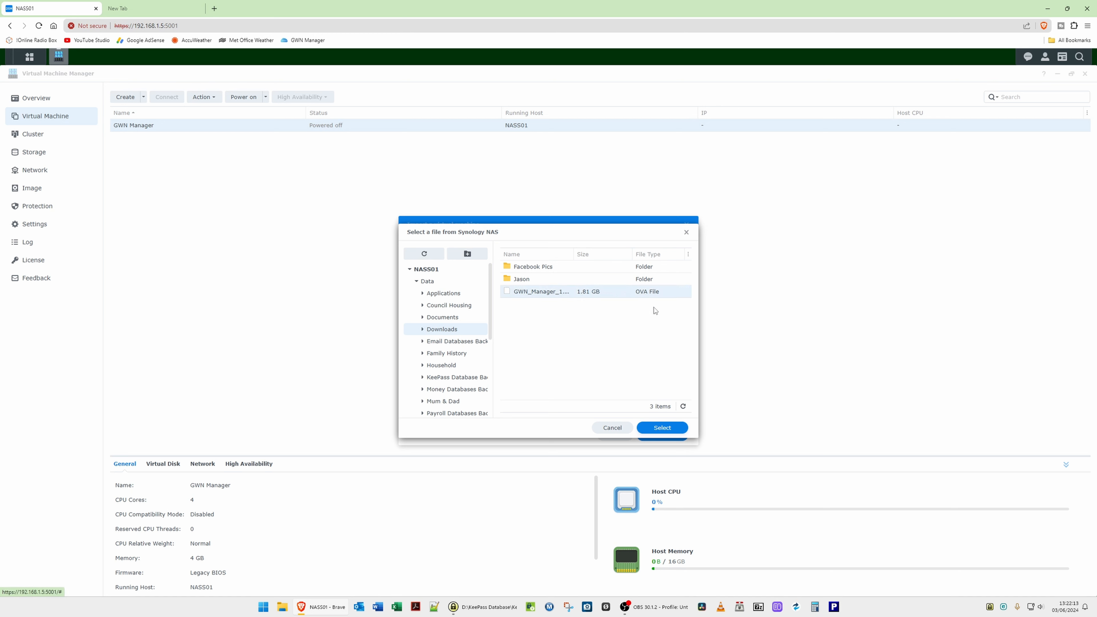
click(673, 426)
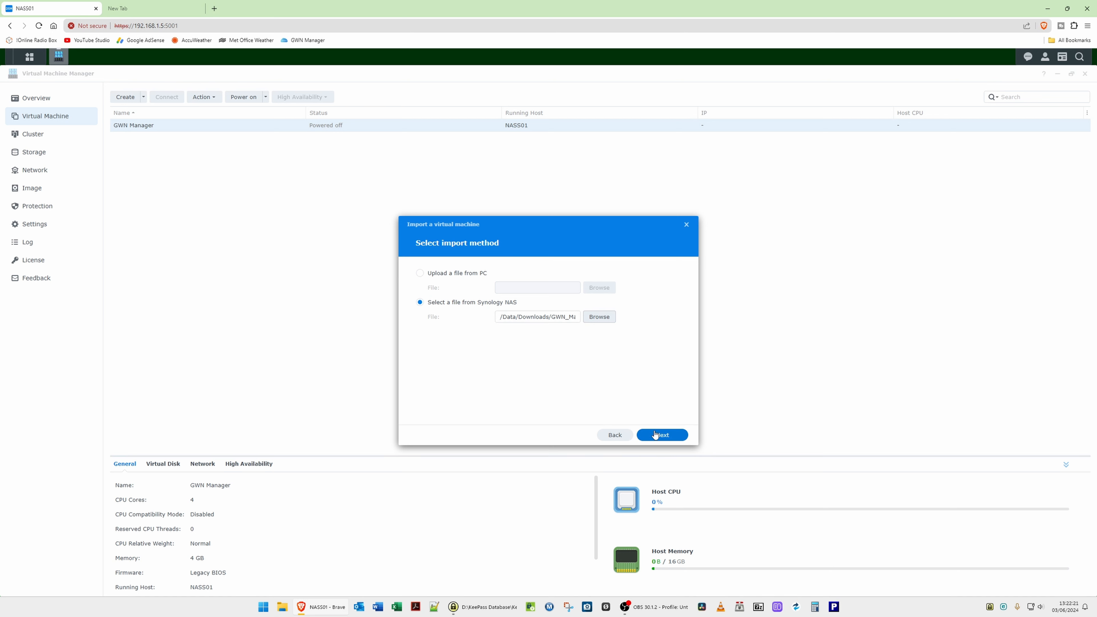
Keep NAS501's 426.37 GB volume as the VM storage and go on to General Specifications.
click(669, 436)
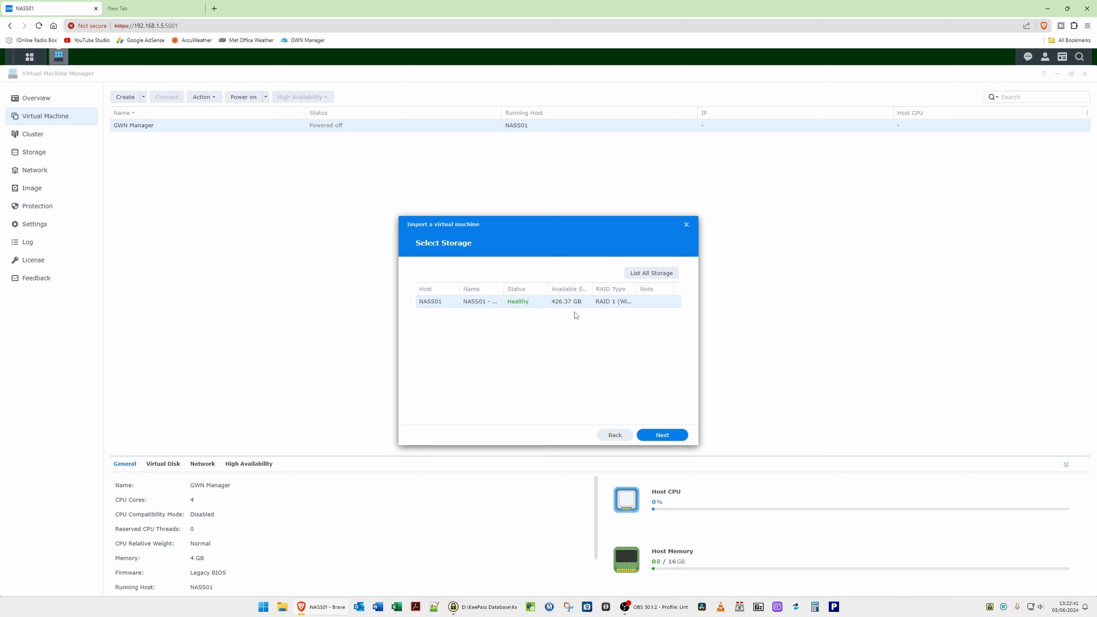
click(662, 435)
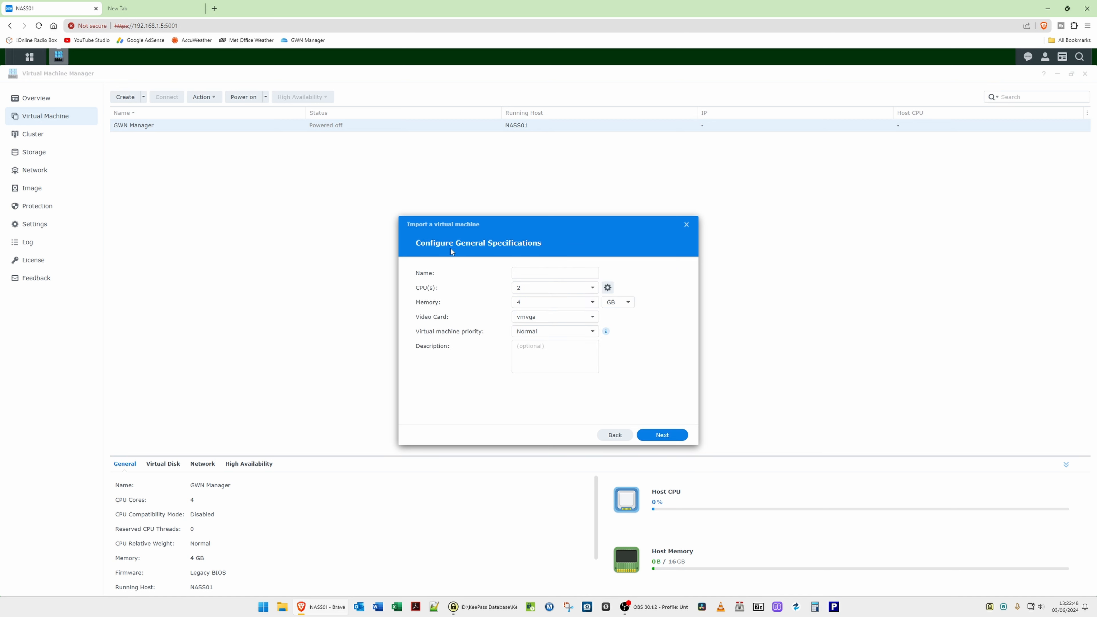
Name the VM 'GWN Manager 1' with 4 CPUs and 4 GB memory, then continue to Storage.
click(531, 273)
text(GWN Manager 1)
click(564, 288)
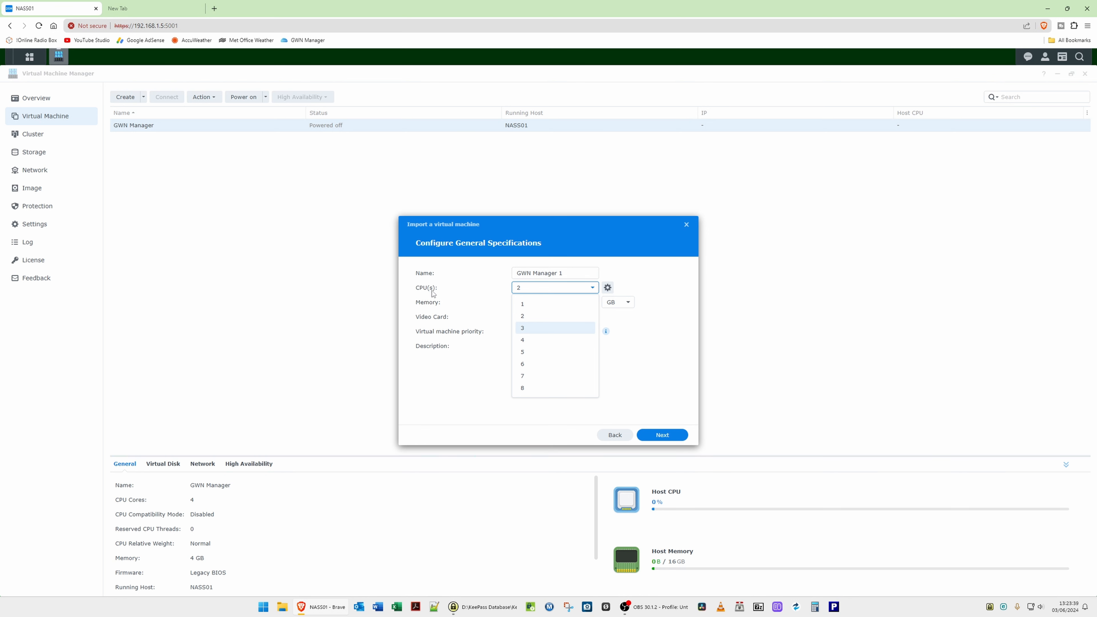
click(536, 341)
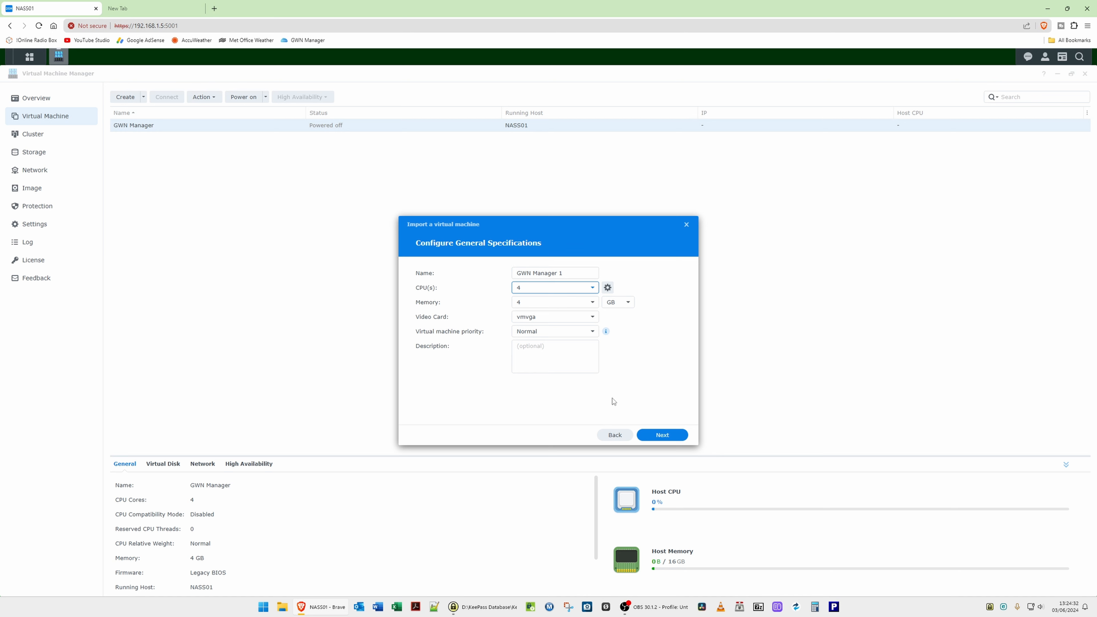
click(663, 436)
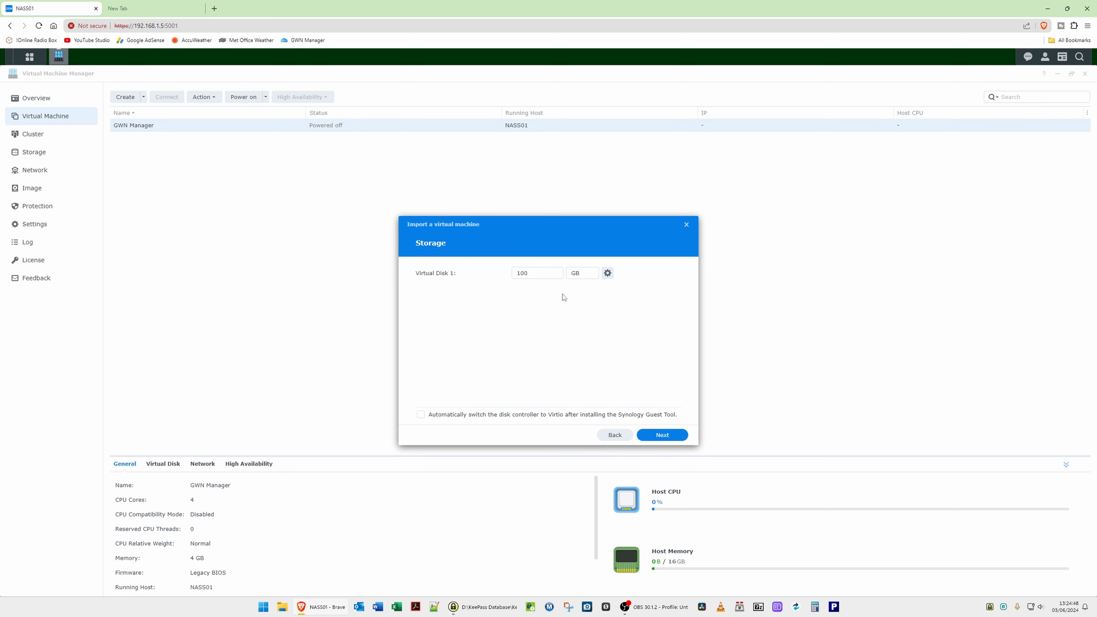
mouse_move(555, 274)
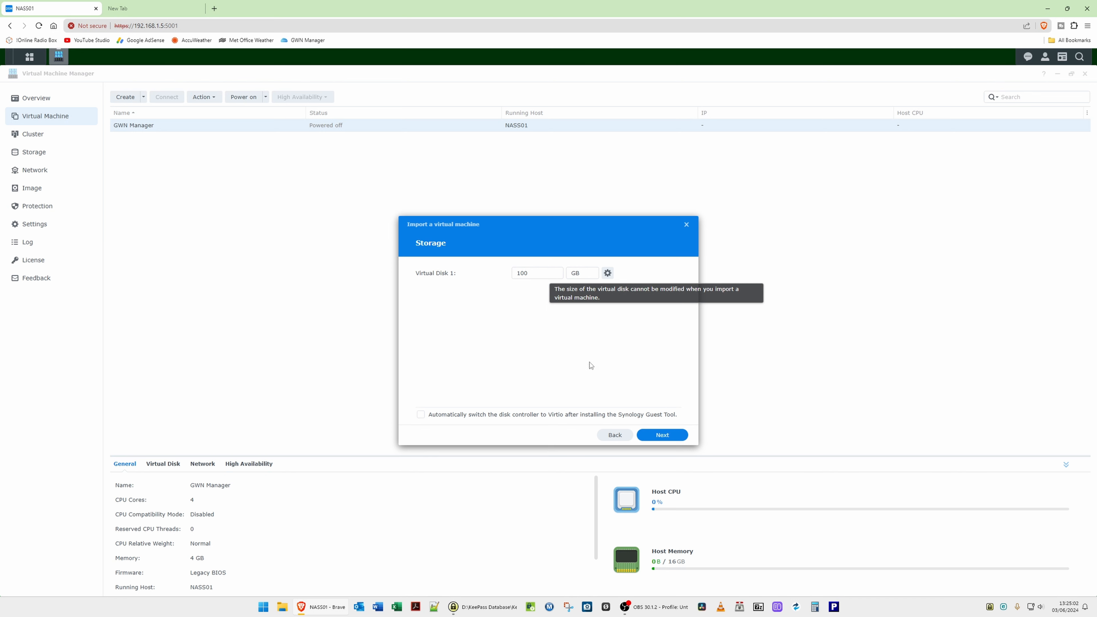
Keep the 100 GB virtual disk and continue to the network step.
click(664, 436)
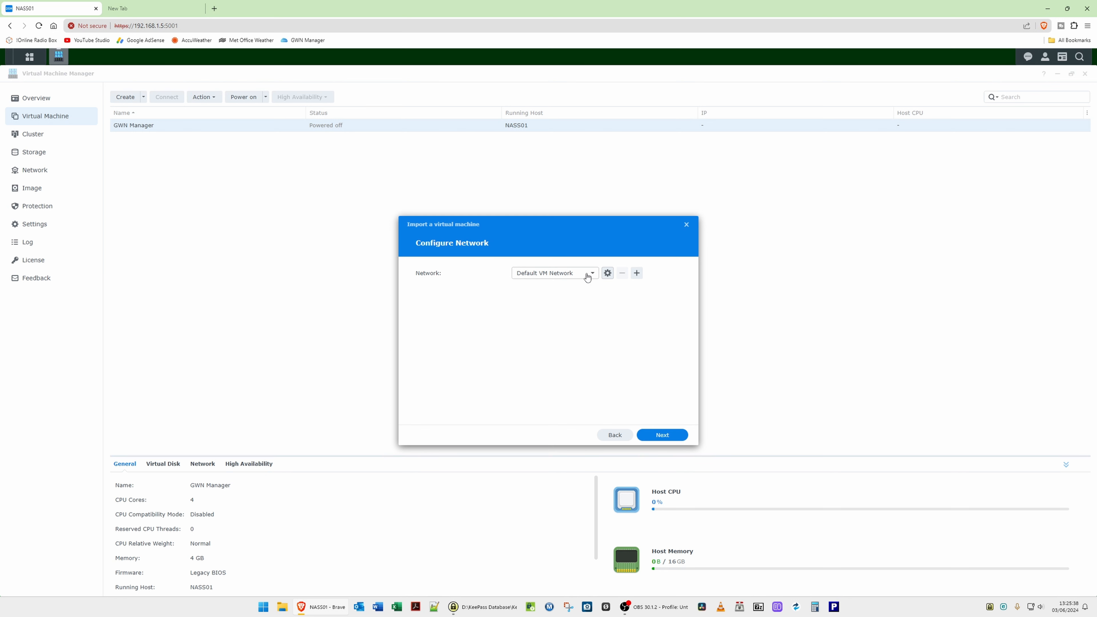
Keep Default VM Network and set Autostart to Yes for the imported VM.
click(668, 436)
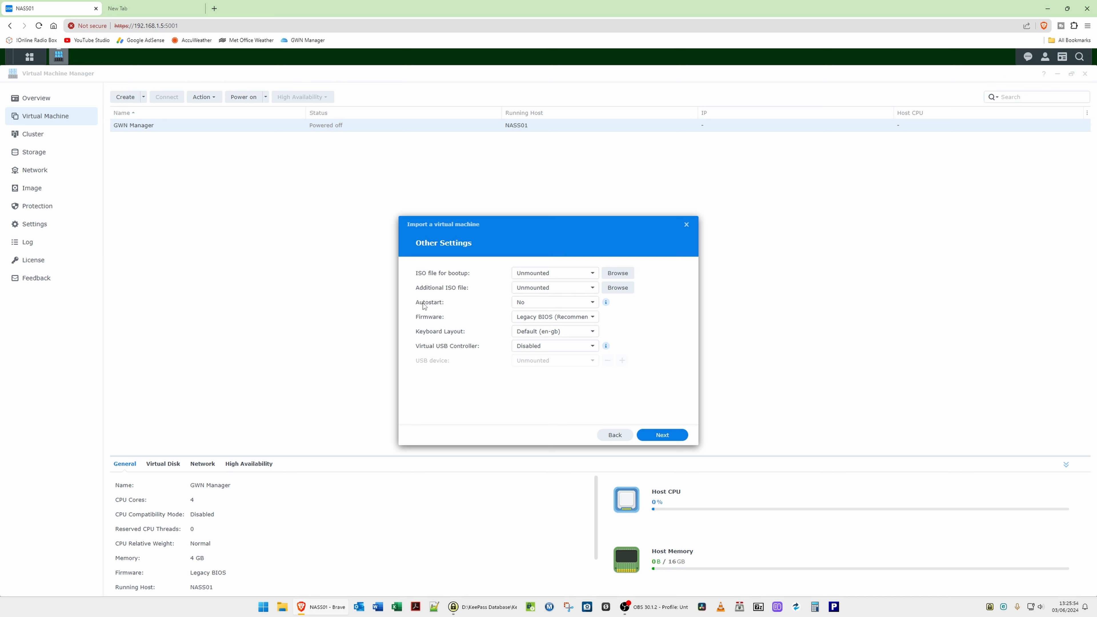
click(584, 304)
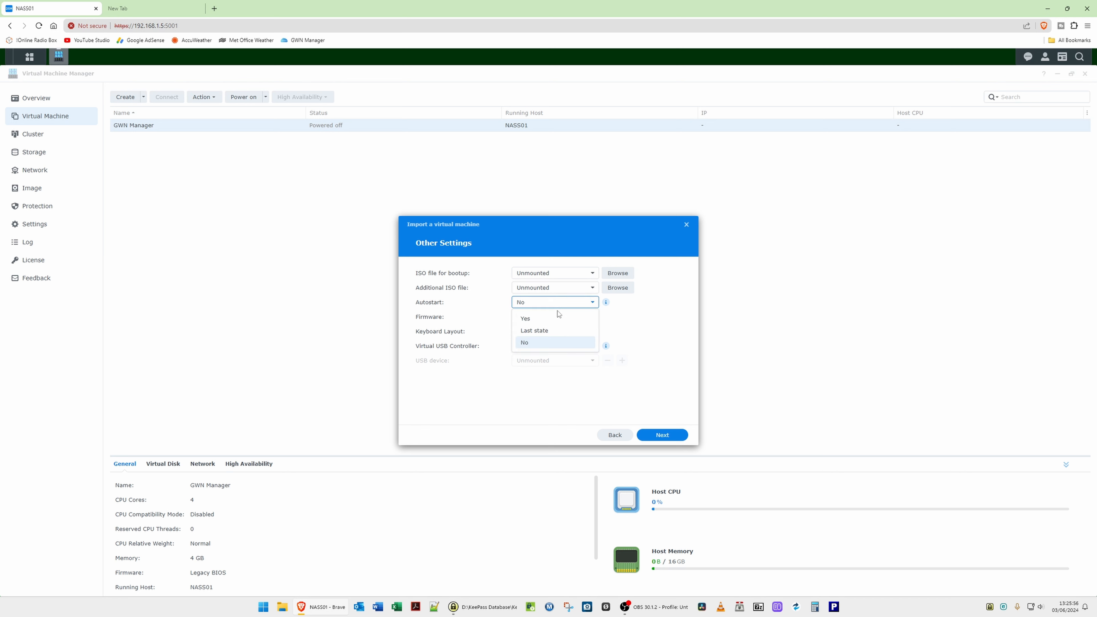
click(538, 319)
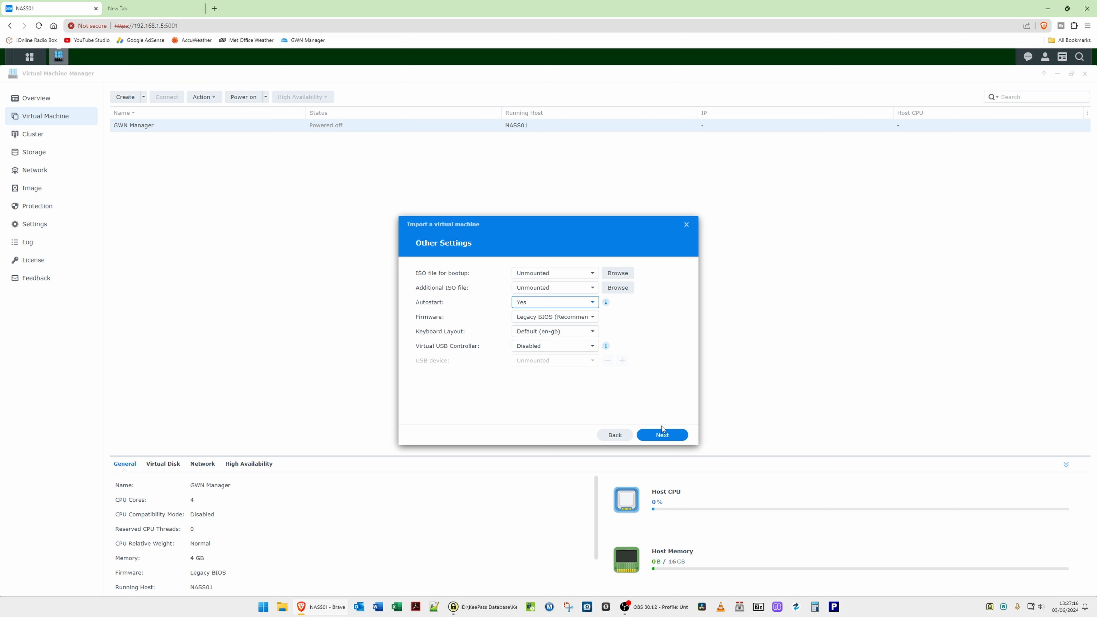
Allow the second local user power management permission, then reach the import Summary.
click(662, 434)
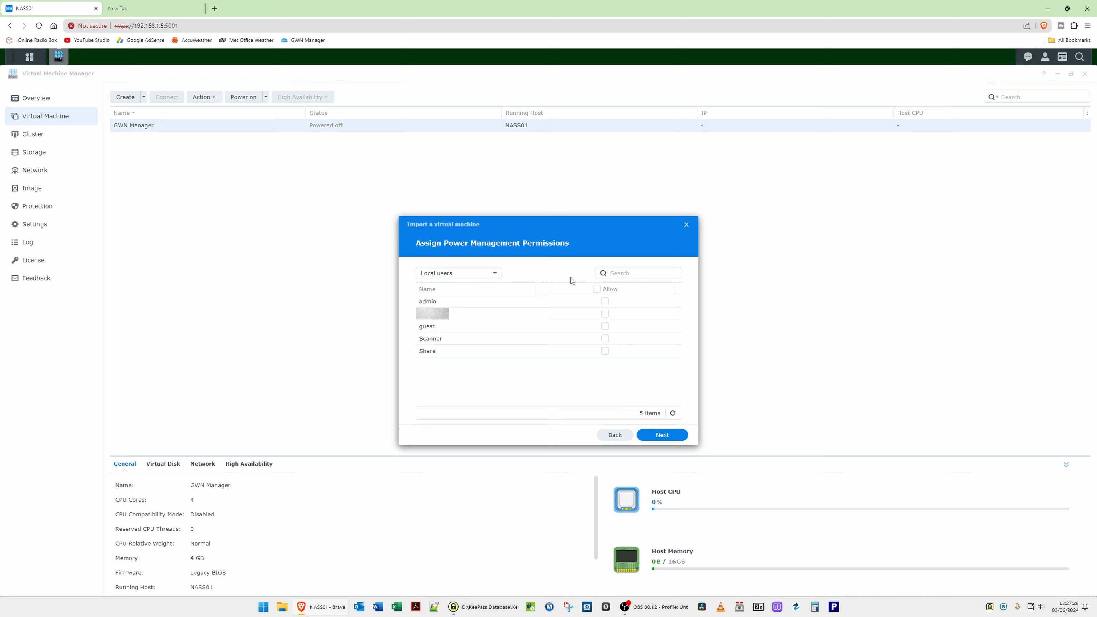
click(605, 314)
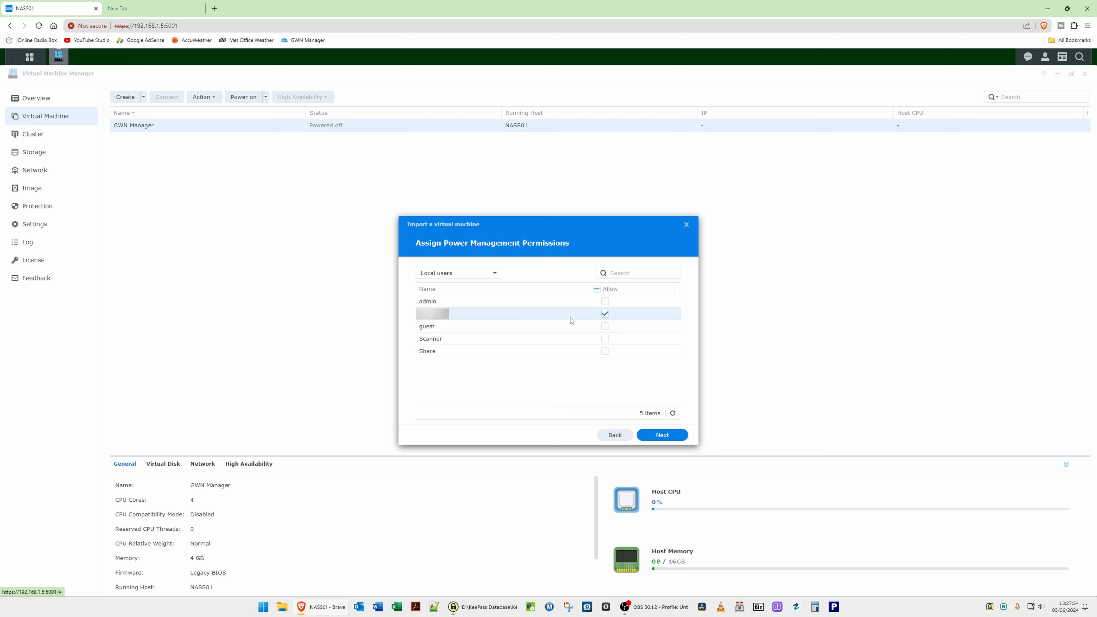
click(660, 435)
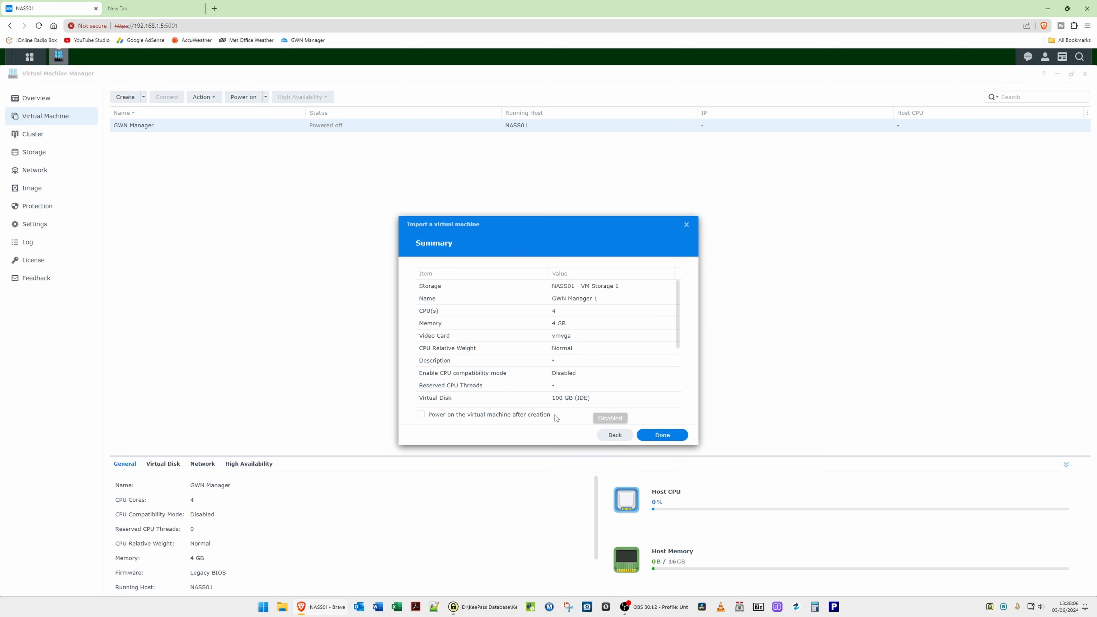
Finish importing GWN Manager 1 so it appears in the list as Powered off.
click(663, 435)
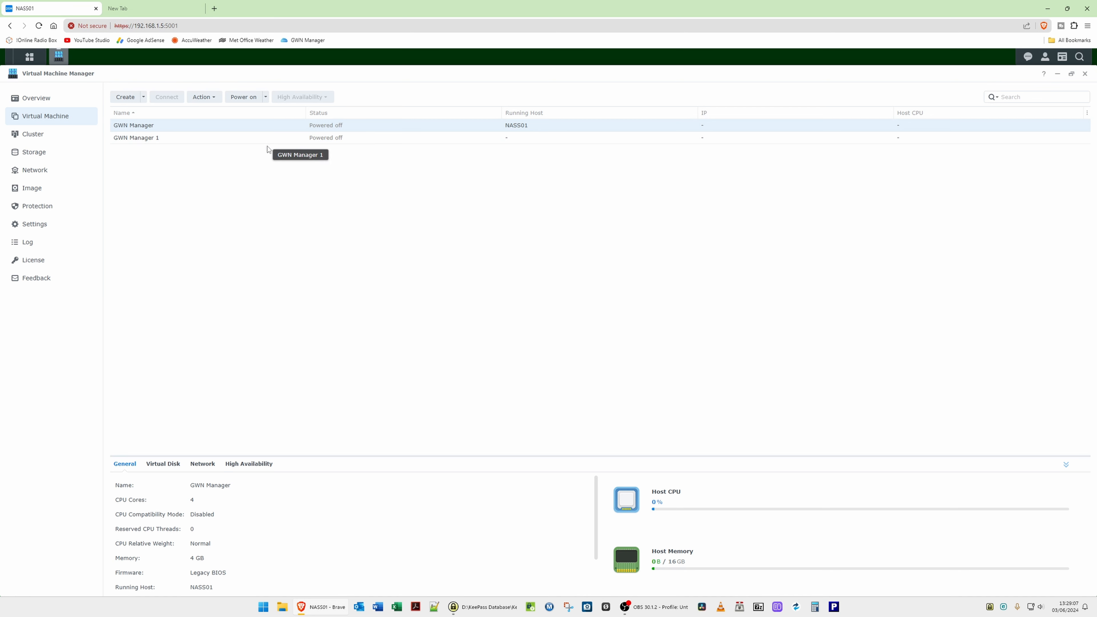
Power on the GWN Manager 1 virtual machine.
click(130, 140)
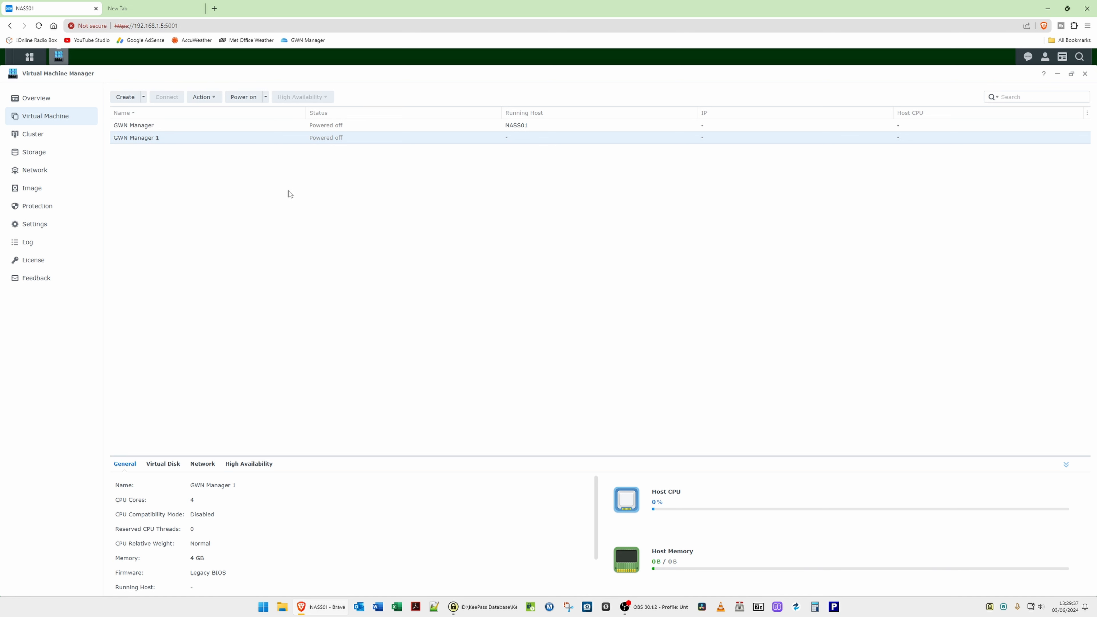
click(244, 97)
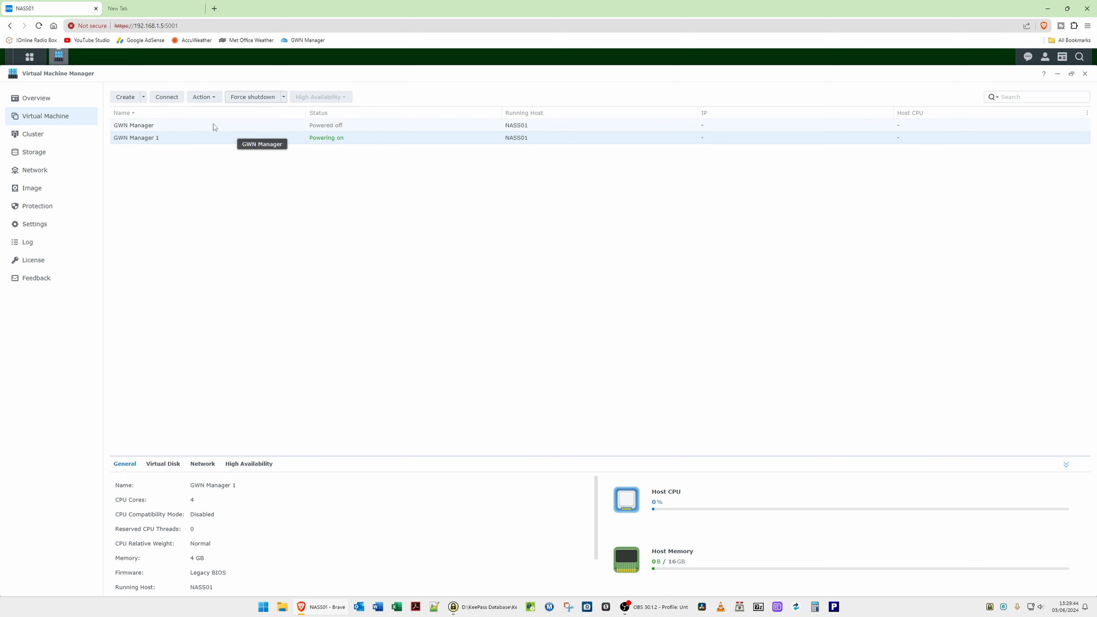
Connect to GWN Manager 1's noVNC console in a new tab.
click(166, 98)
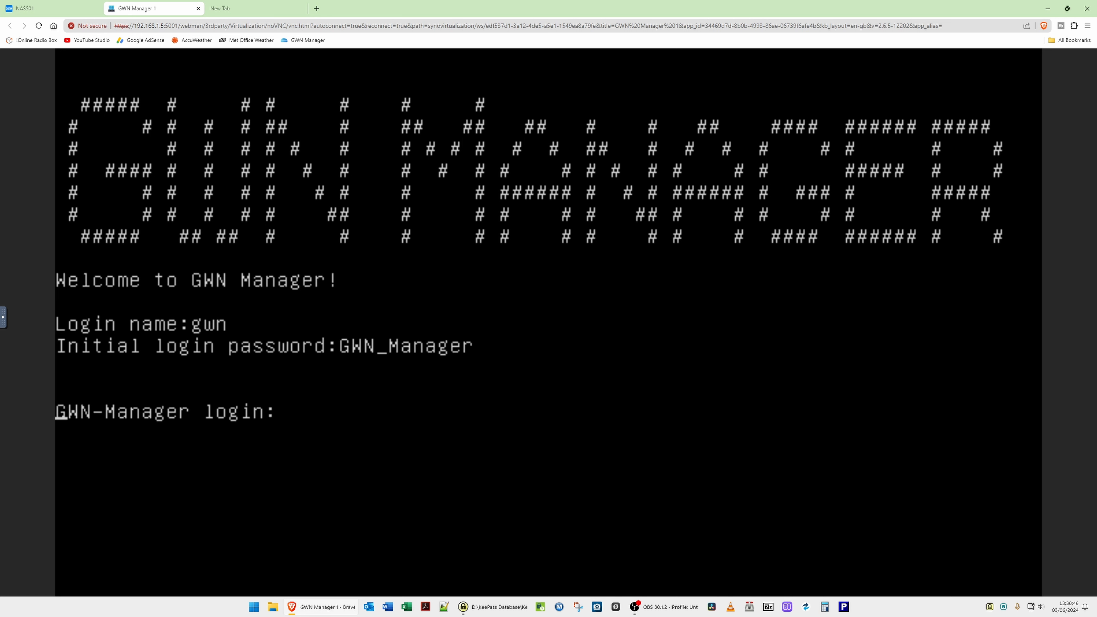
Log in to the GWN Manager VM console as gwn with the account password.
key(Return)
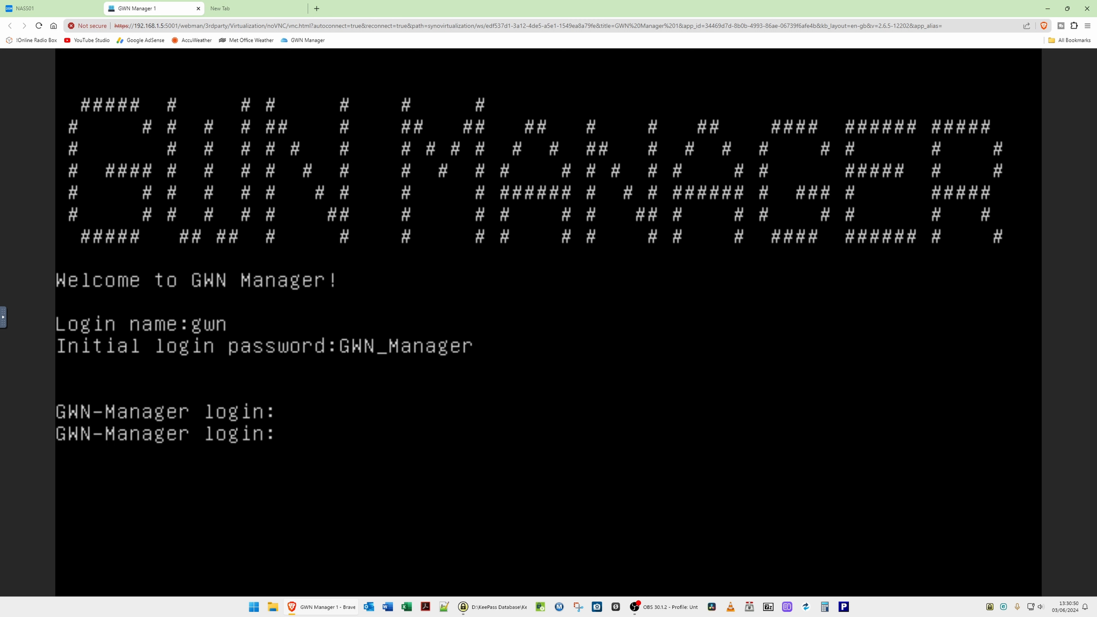
text(gwn)
key(Return)
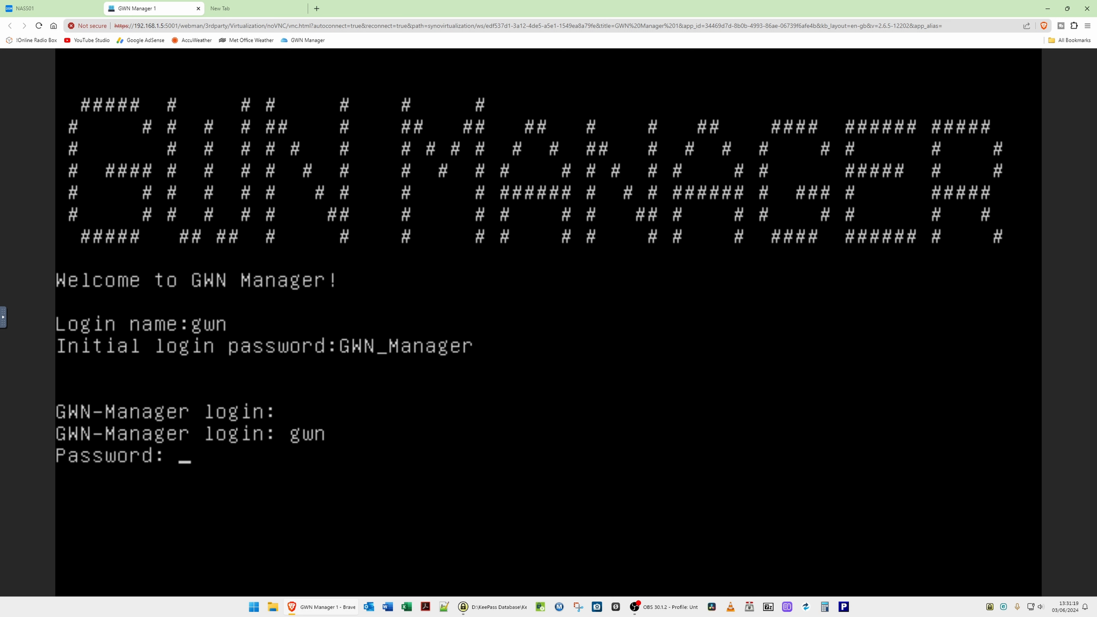
key(Return)
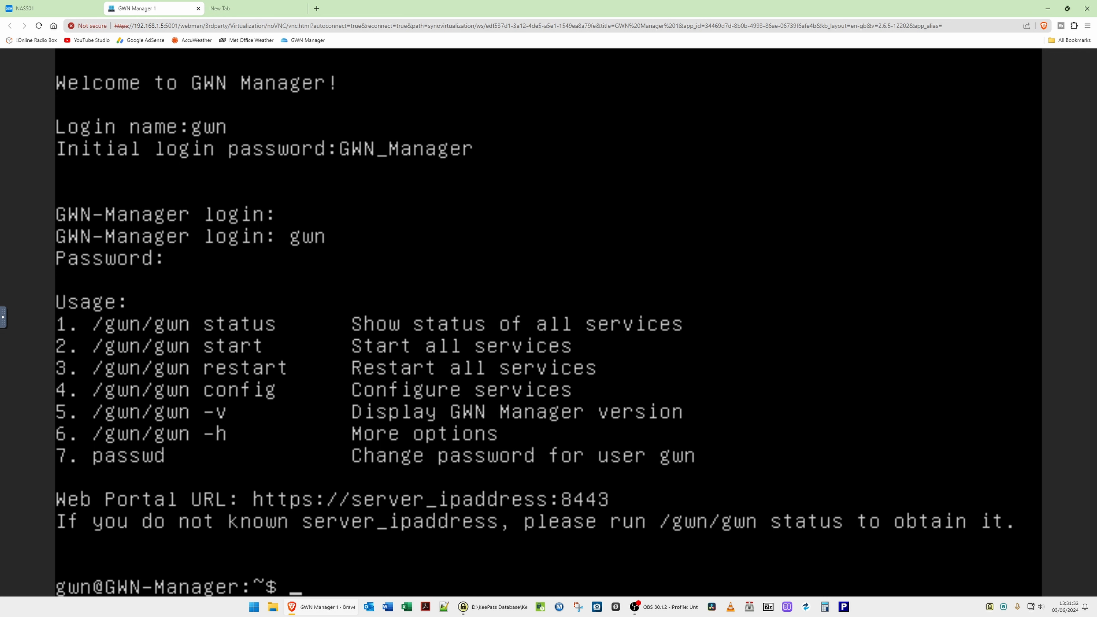
text(/gwn/gwn st)
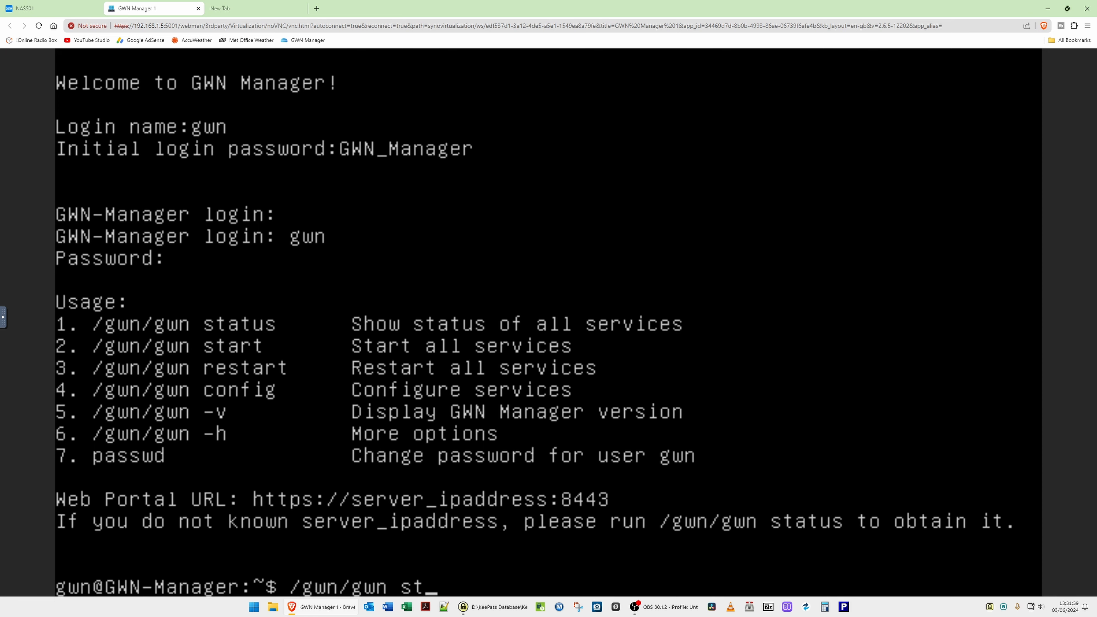
text(atus)
key(Return)
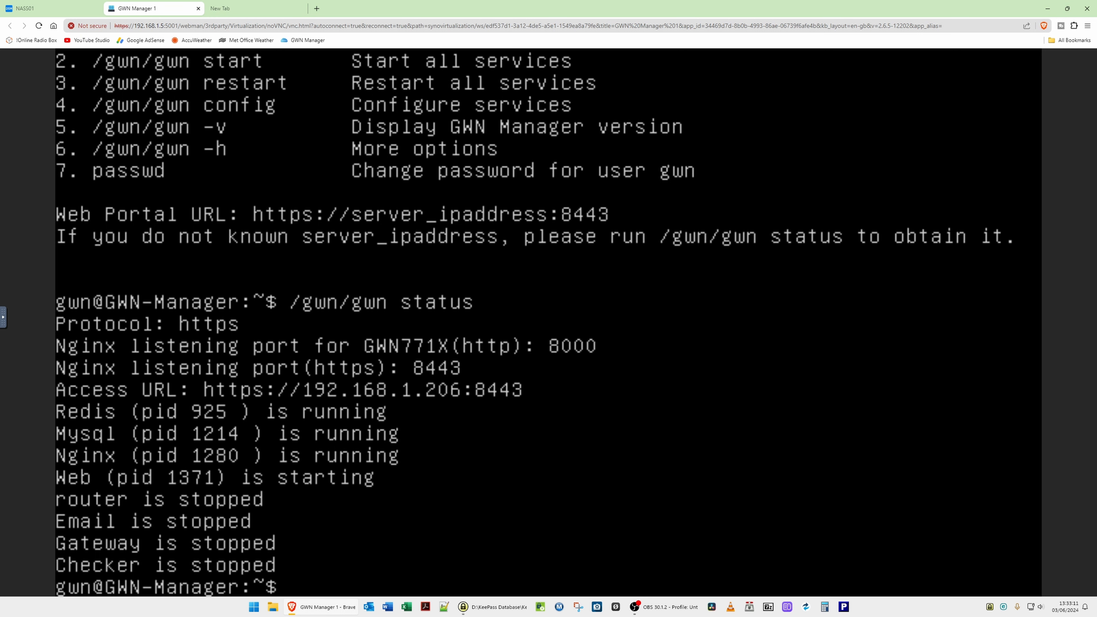
Log the gwn user out of the console and switch to the blank new tab.
text(logoff)
key(Return)
text(logout)
key(Return)
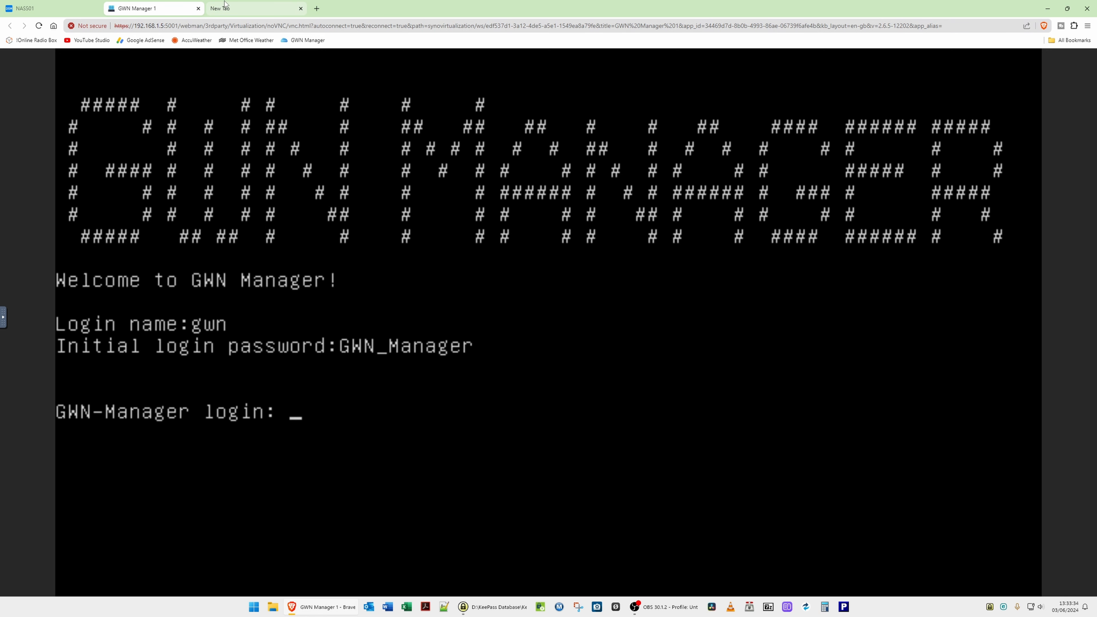
click(255, 4)
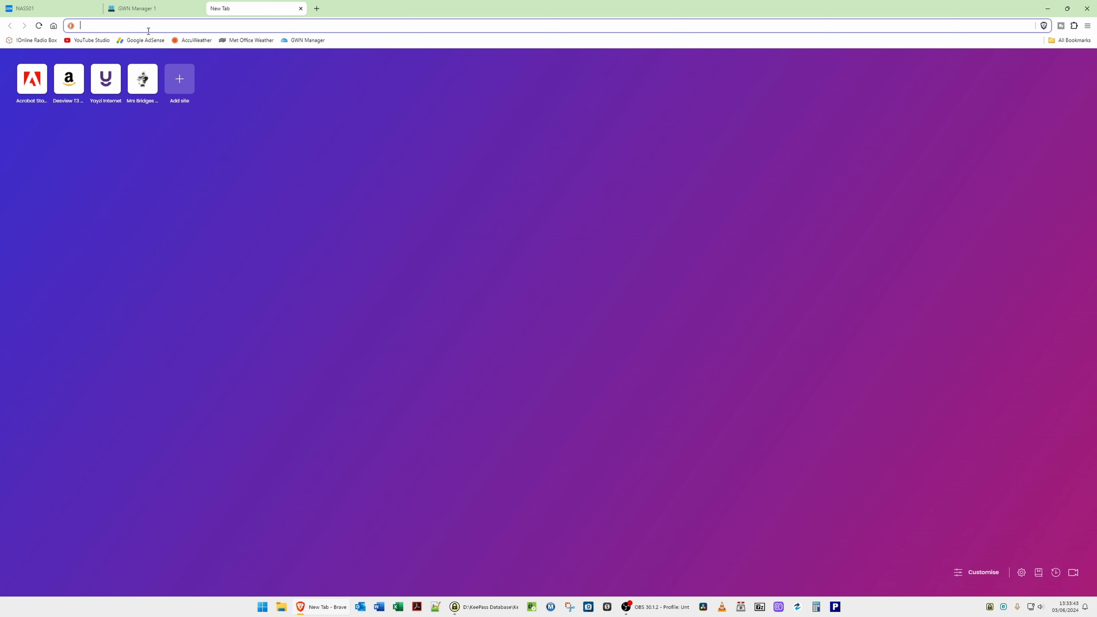
text(https)
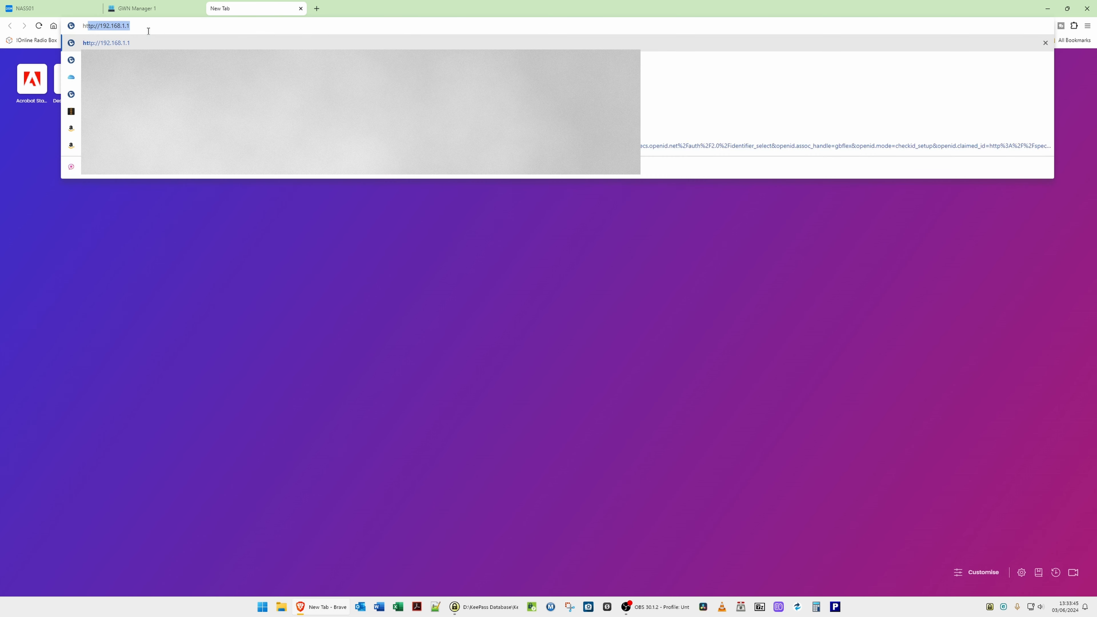
text(://)
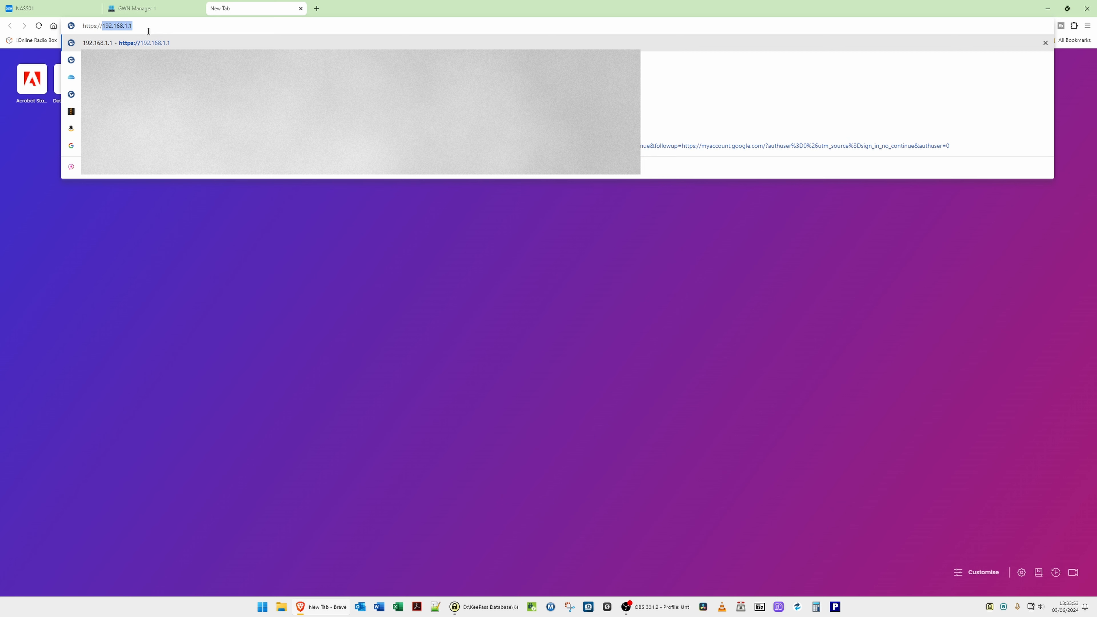
text(1)
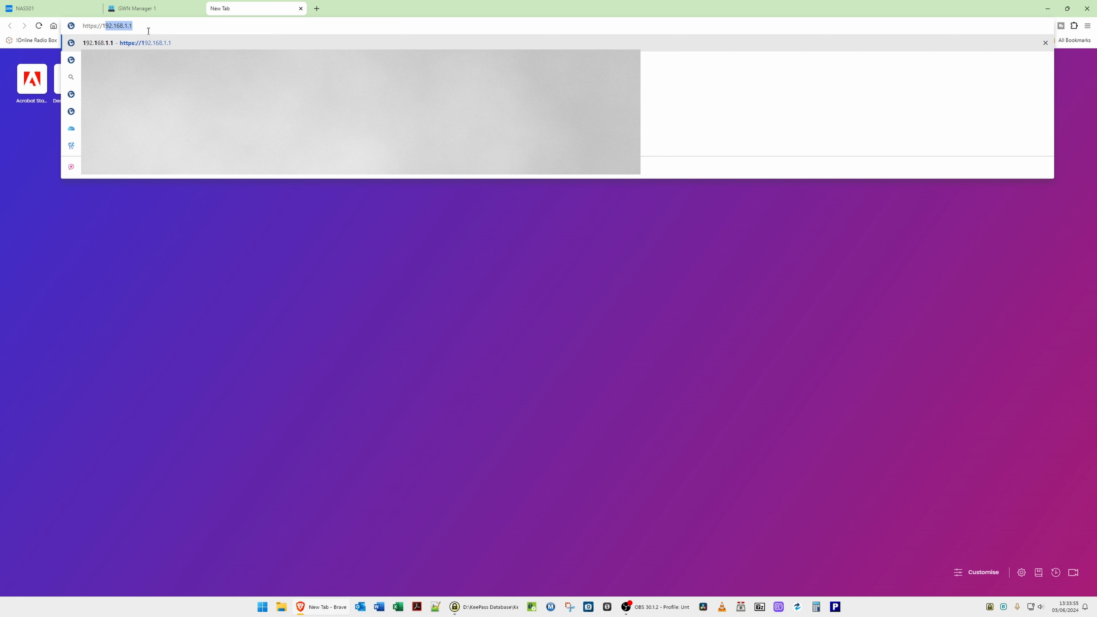
text(92)
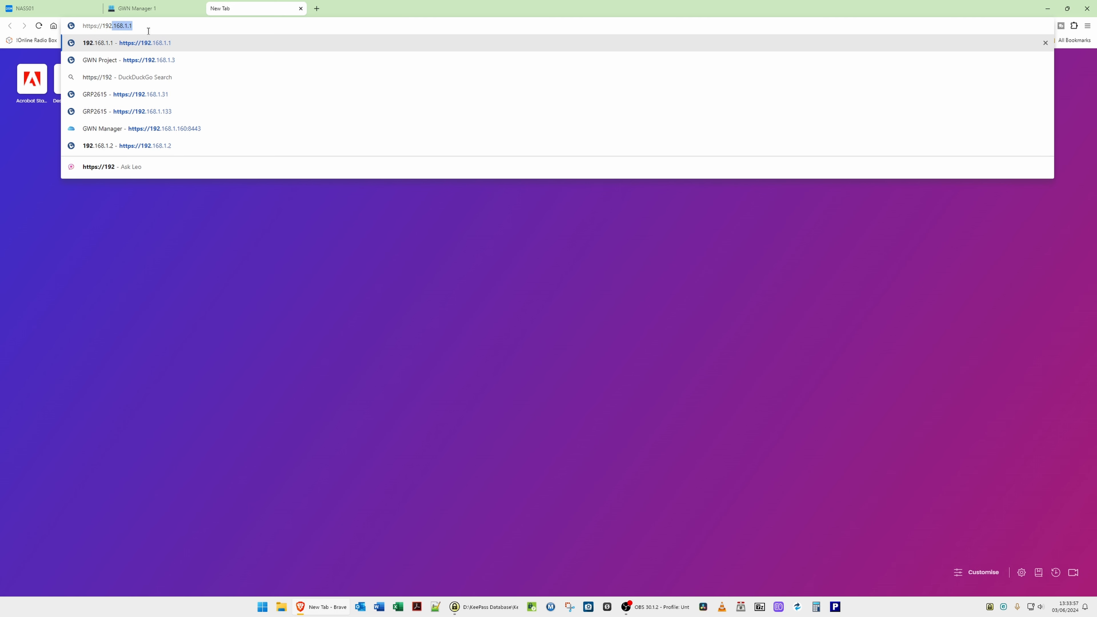
text(.168.1.206)
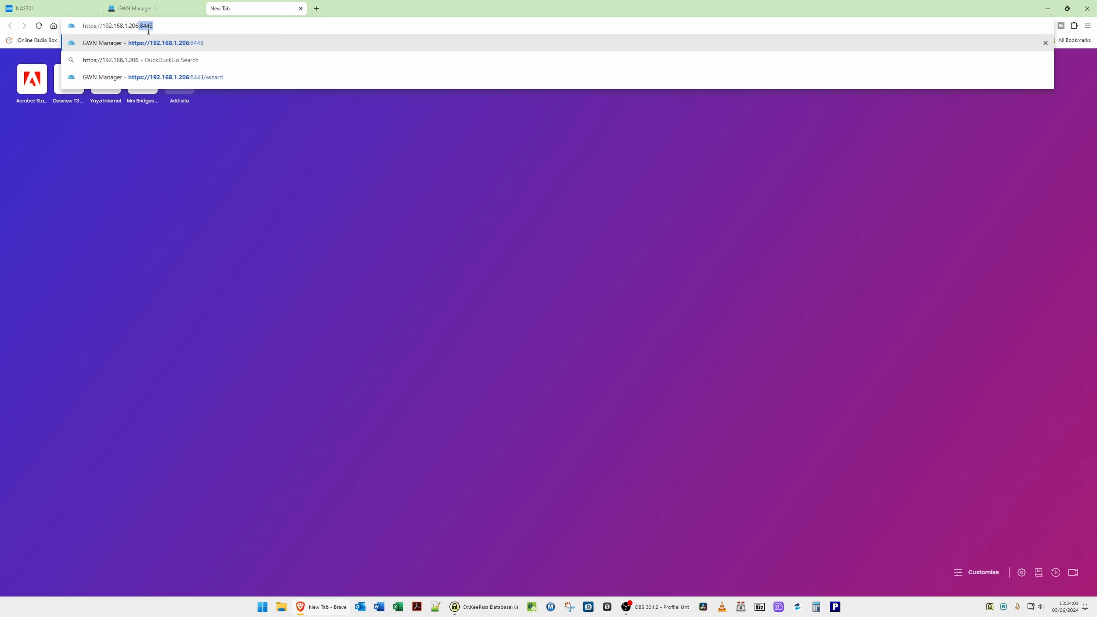
text(:8443)
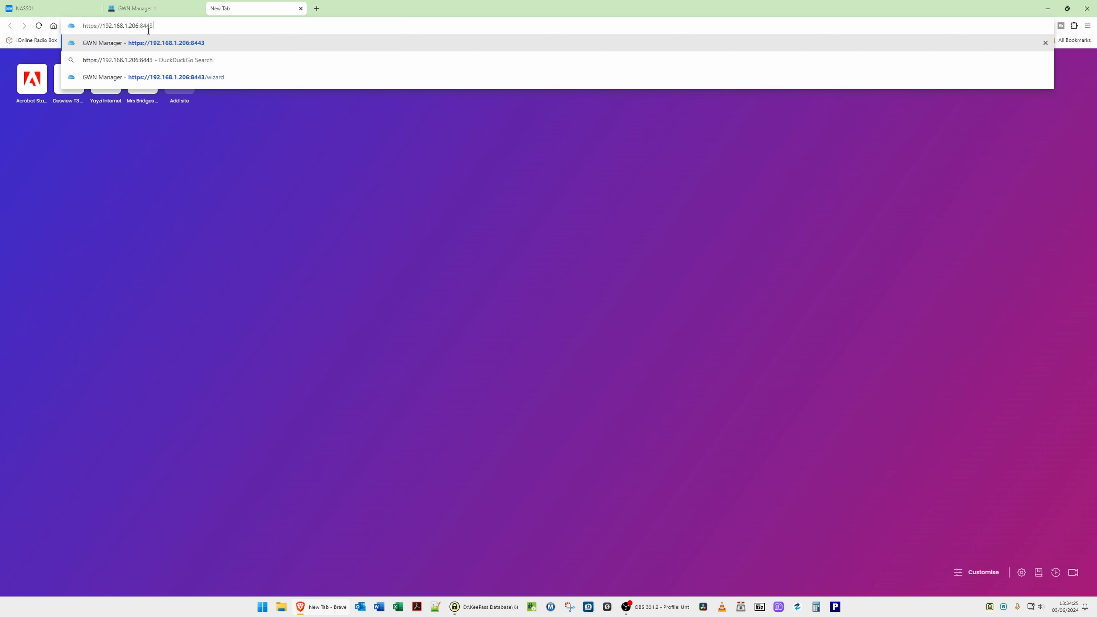
key(Return)
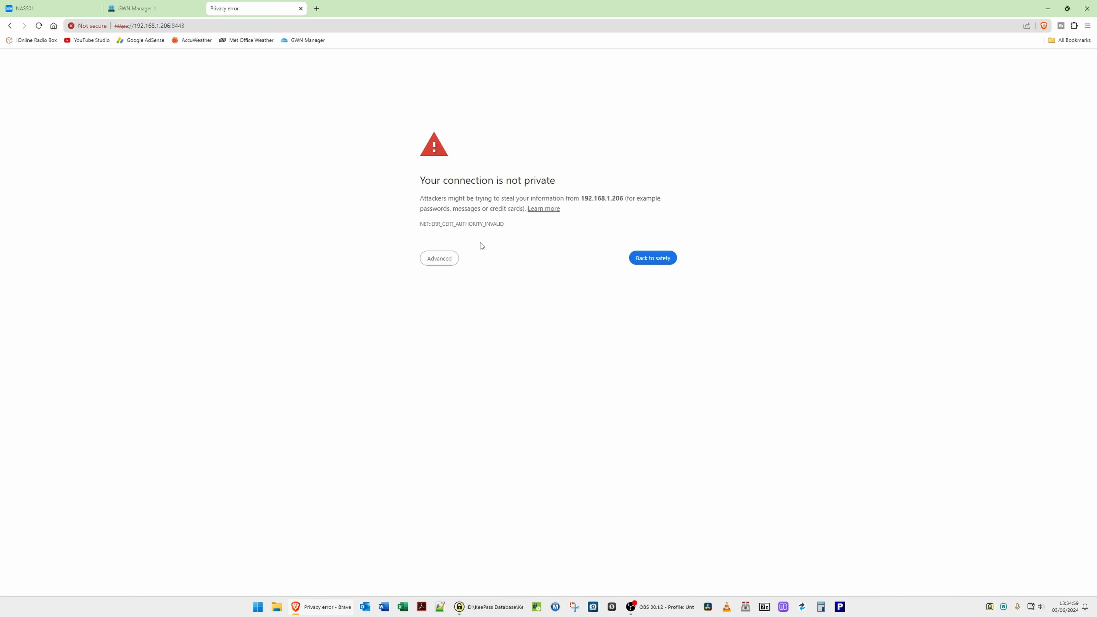
Proceed past Brave's unsafe-certificate warning to GWN Manager's wizard at 192.168.1.206:8443.
click(443, 262)
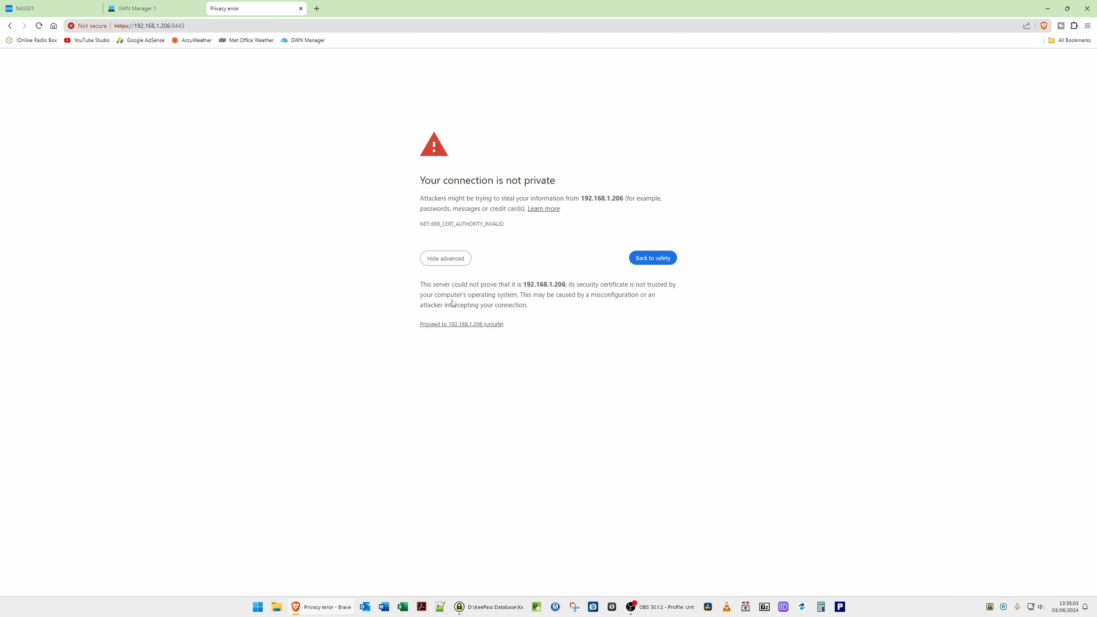
click(454, 324)
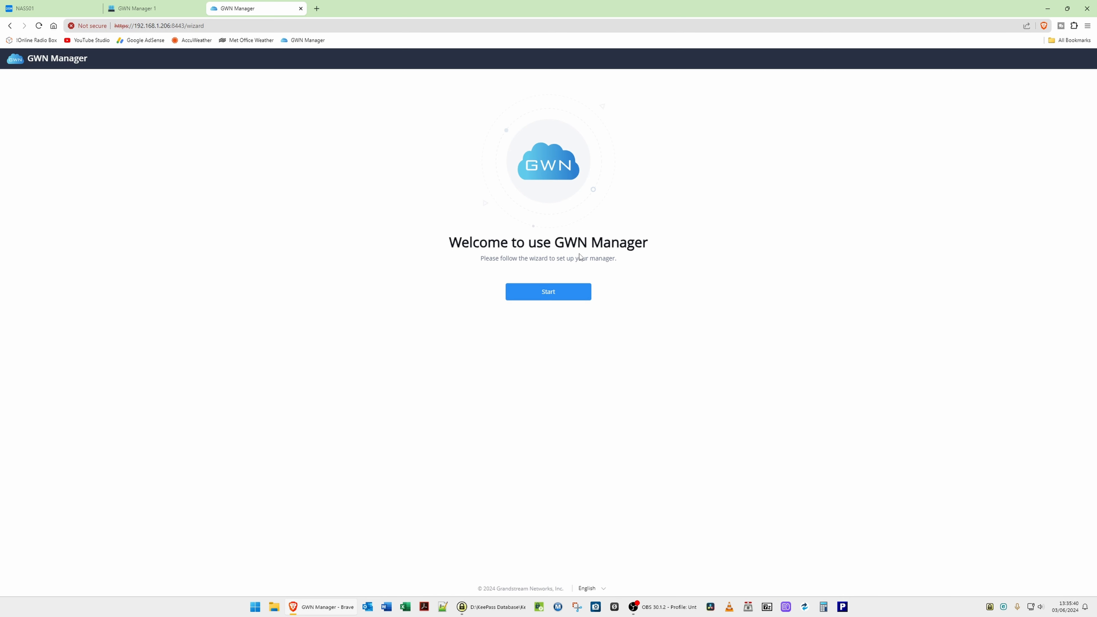
Start the setup wizard and choose timezone (GMT+01:00) Dublin, Edinburgh, Lisbon, London for United Kingdom.
click(561, 293)
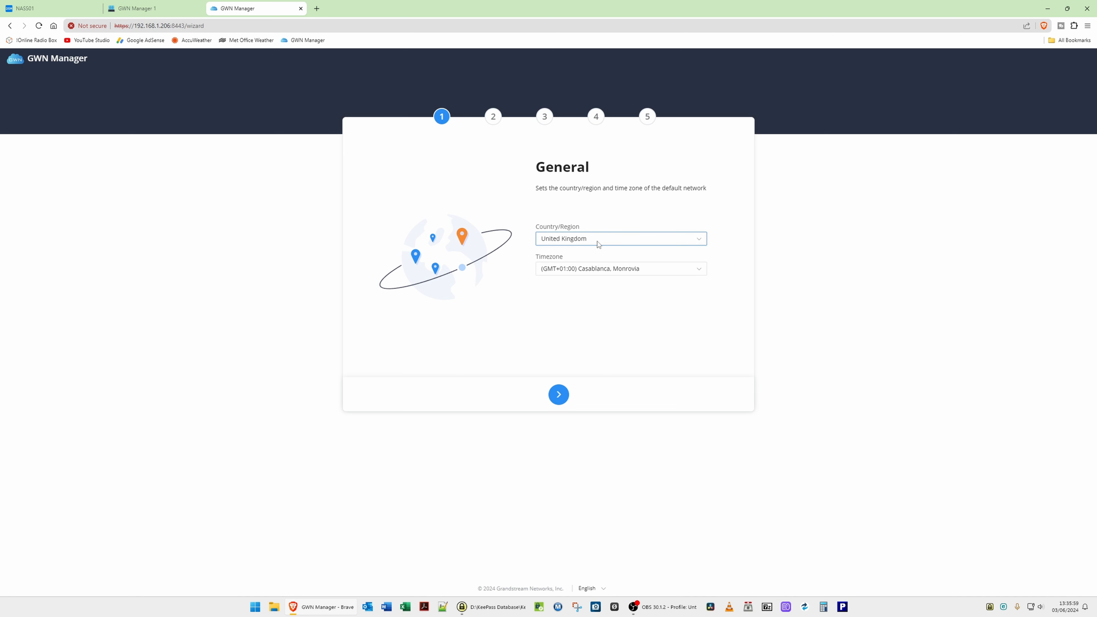
click(654, 270)
scroll(637, 318, down, 2)
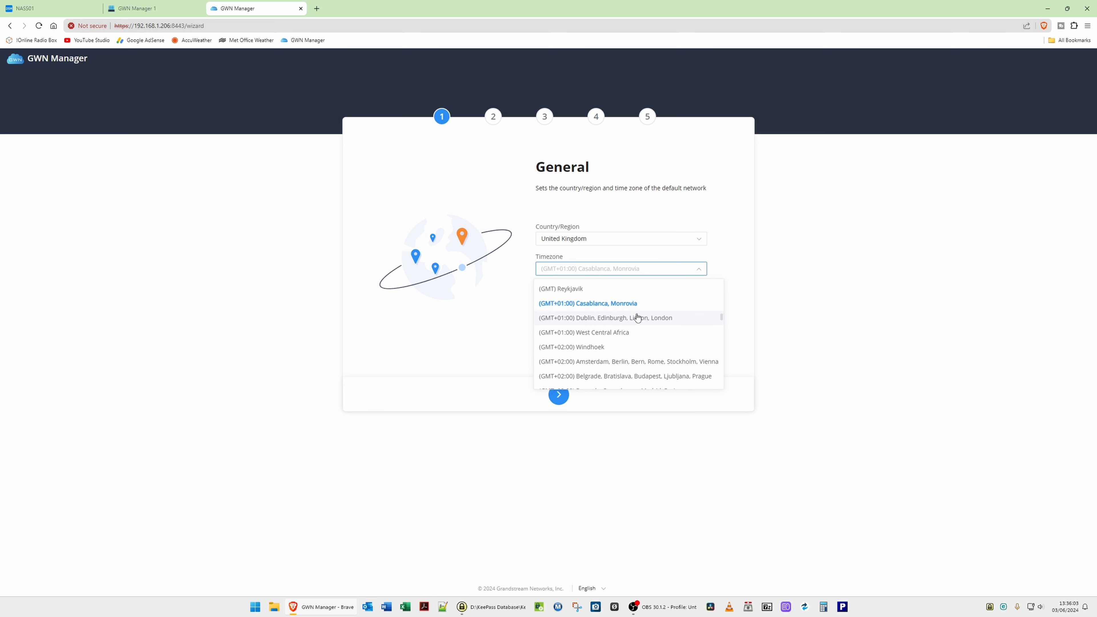
click(572, 319)
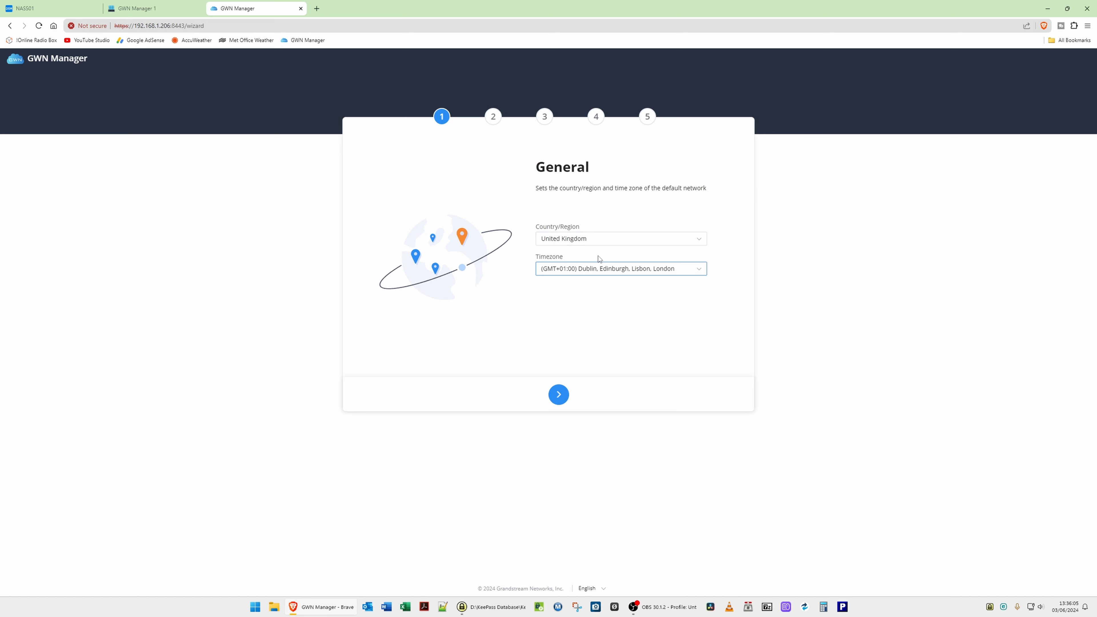
click(558, 395)
Enter the local login username and type the account password, revealing it to check.
click(610, 240)
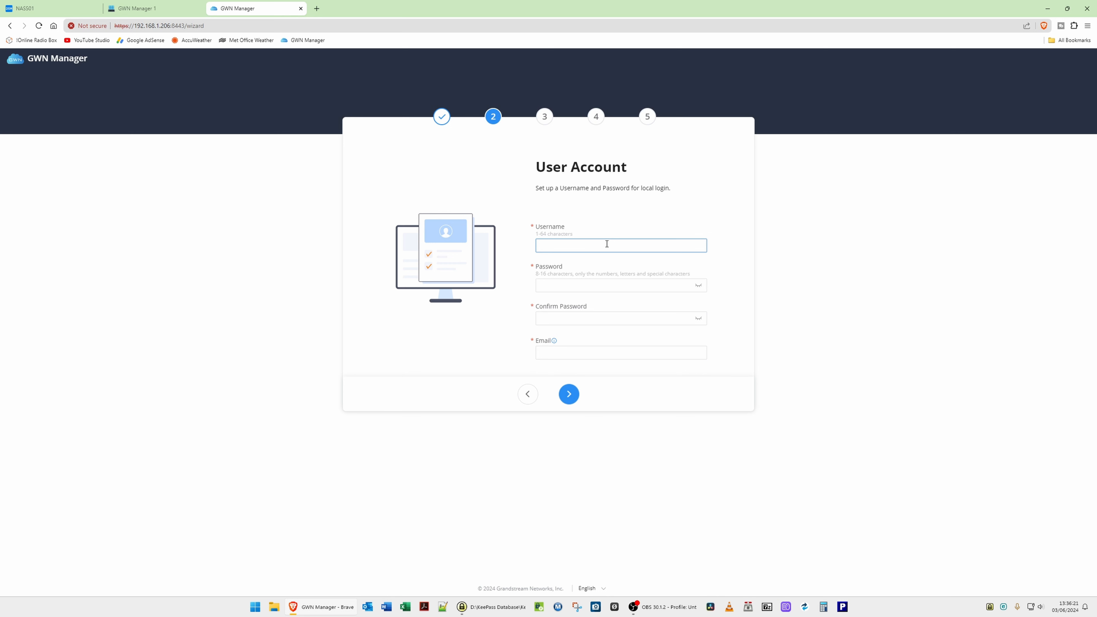
text(mrtim)
text(tech)
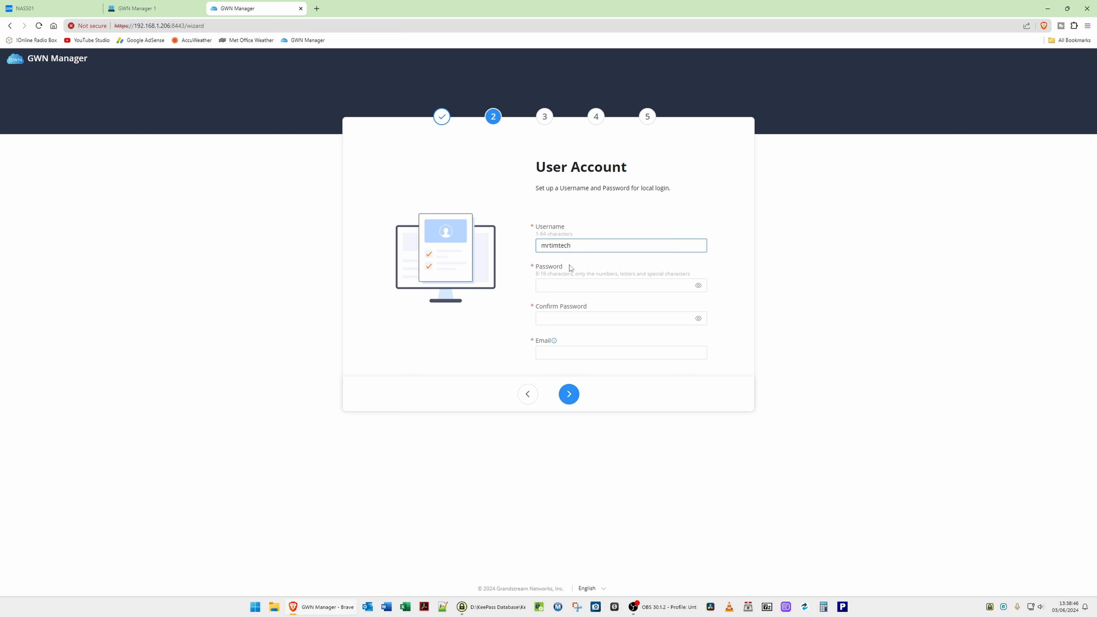
click(578, 285)
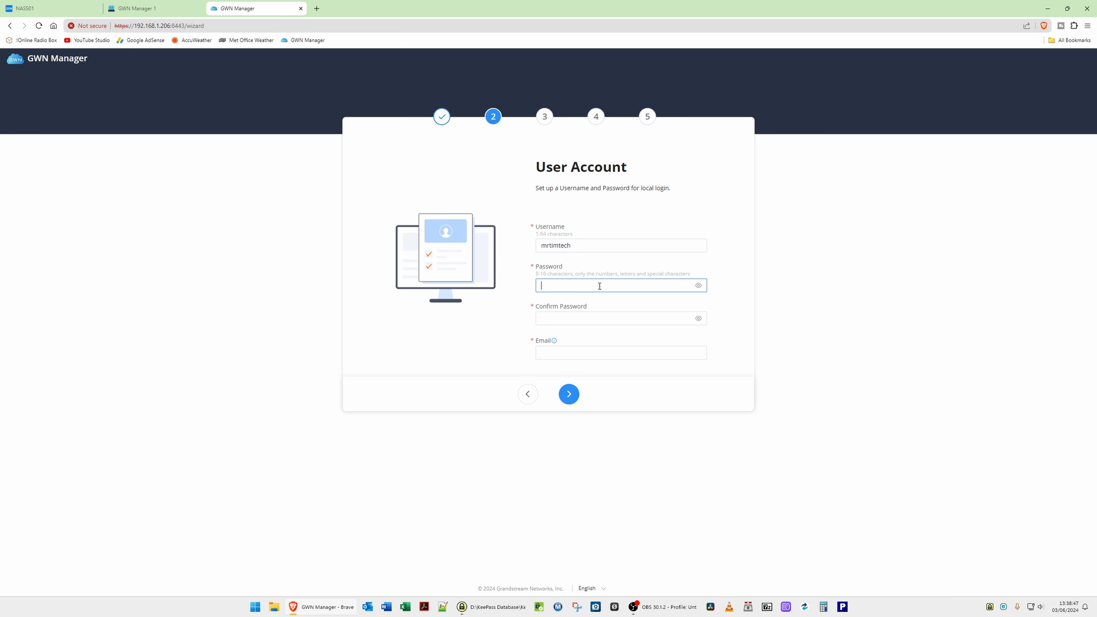
click(698, 285)
click(606, 287)
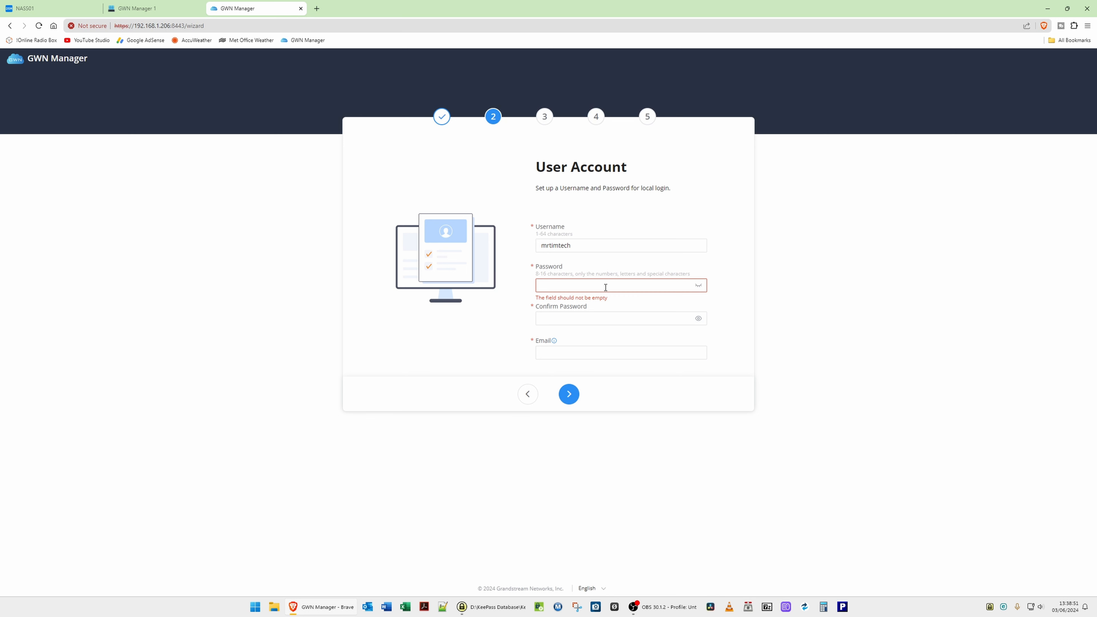
text(•••••••)
click(698, 286)
Confirm the password, paste the account e-mail address, and advance to Adopt Device.
click(685, 318)
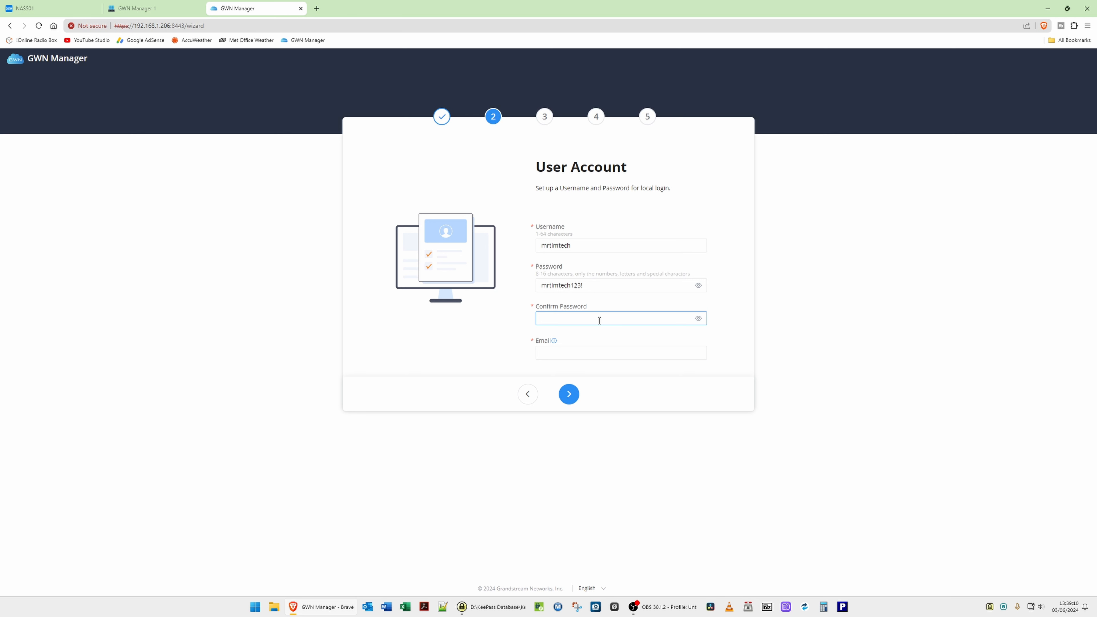
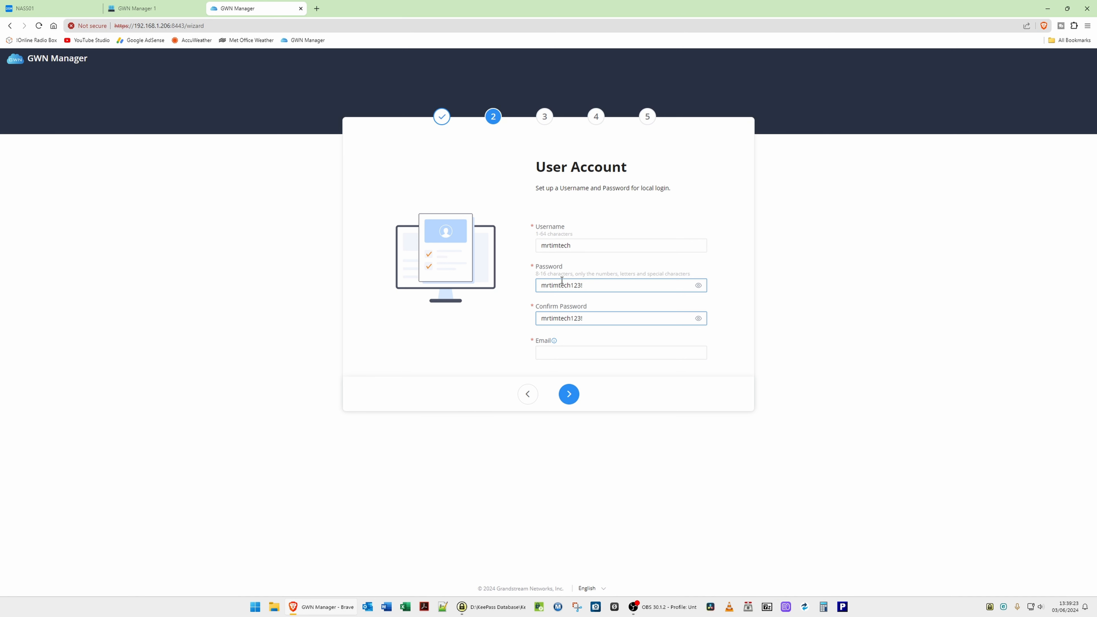
click(598, 349)
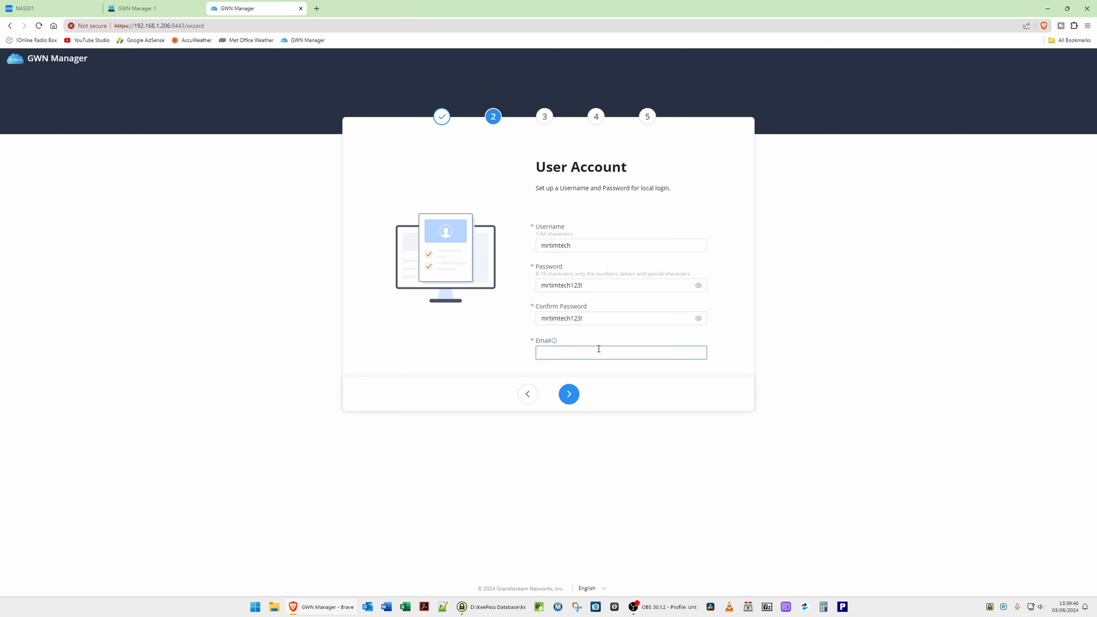
key(ctrl+v)
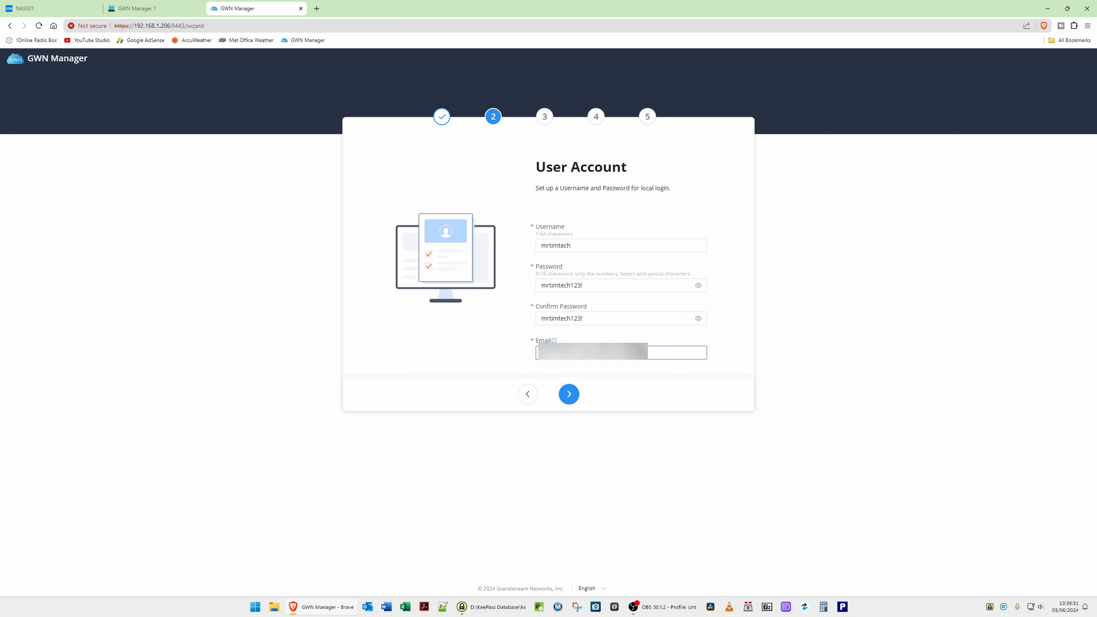
click(568, 396)
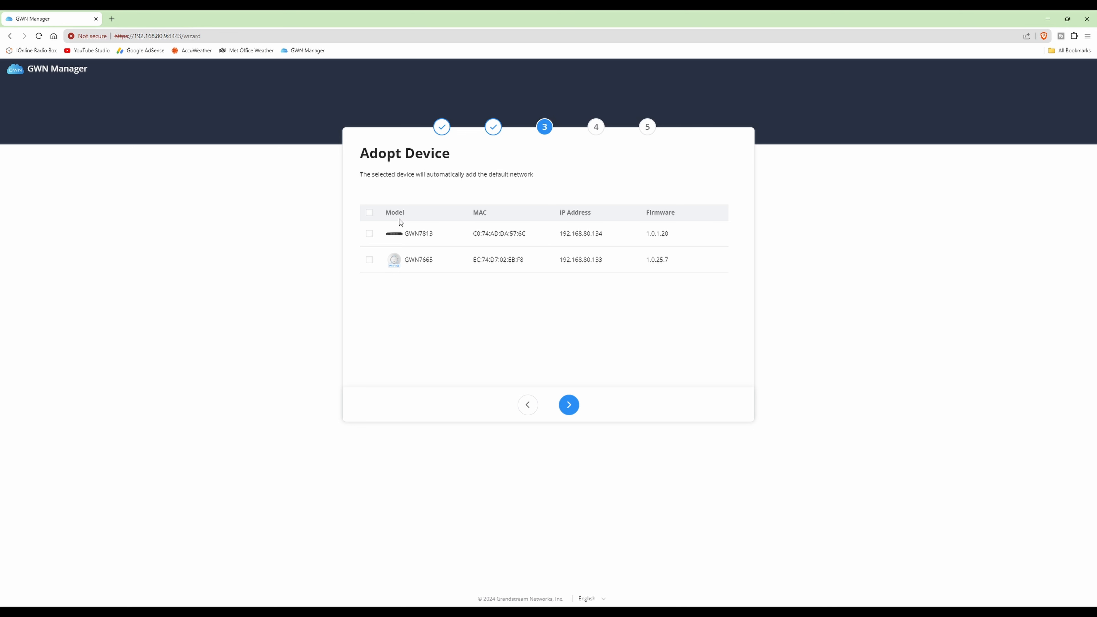
Select both GWN7813 and GWN7665 for adoption and advance to SSID Configuration.
click(370, 214)
click(569, 406)
click(621, 260)
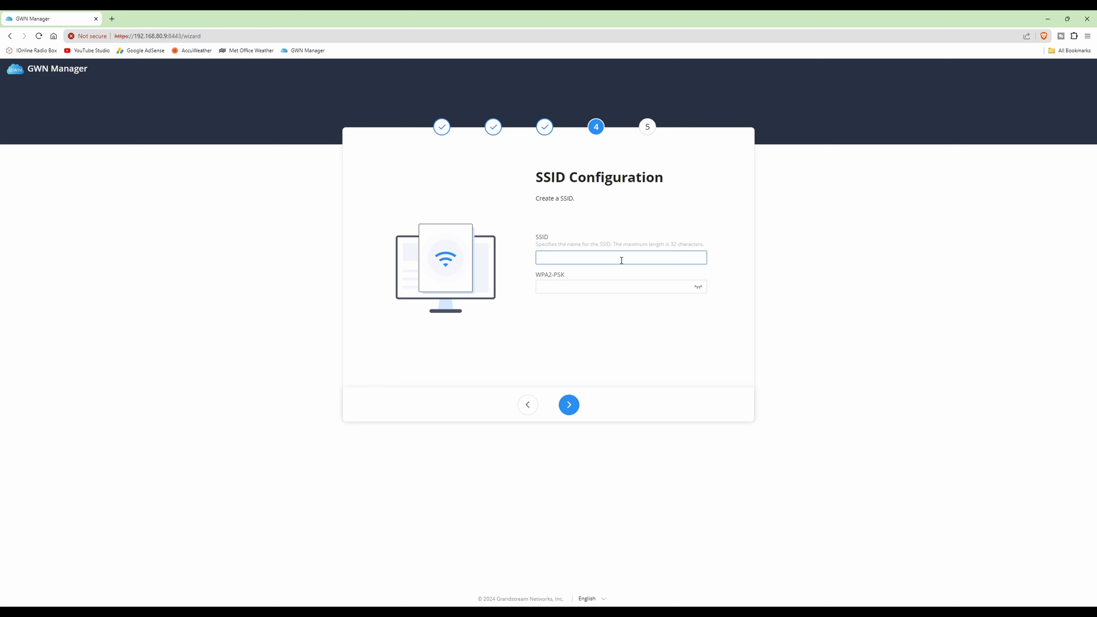
Name the Wi-Fi network 10G, paste its WPA2-PSK passphrase, and continue to Summary.
text(10G)
key(Tab)
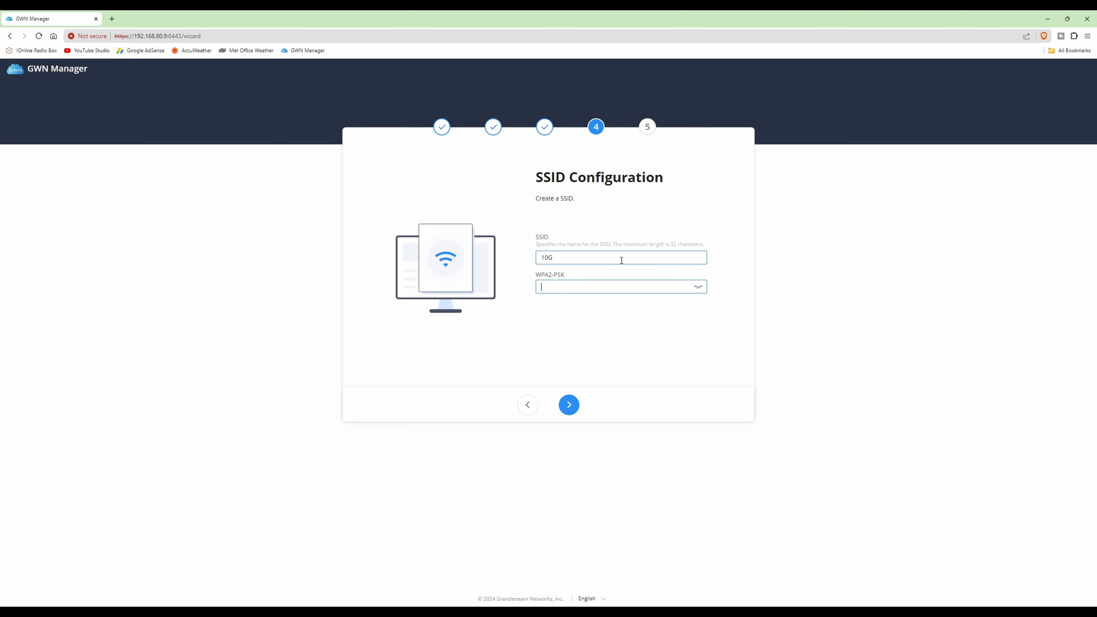
key(ctrl+v)
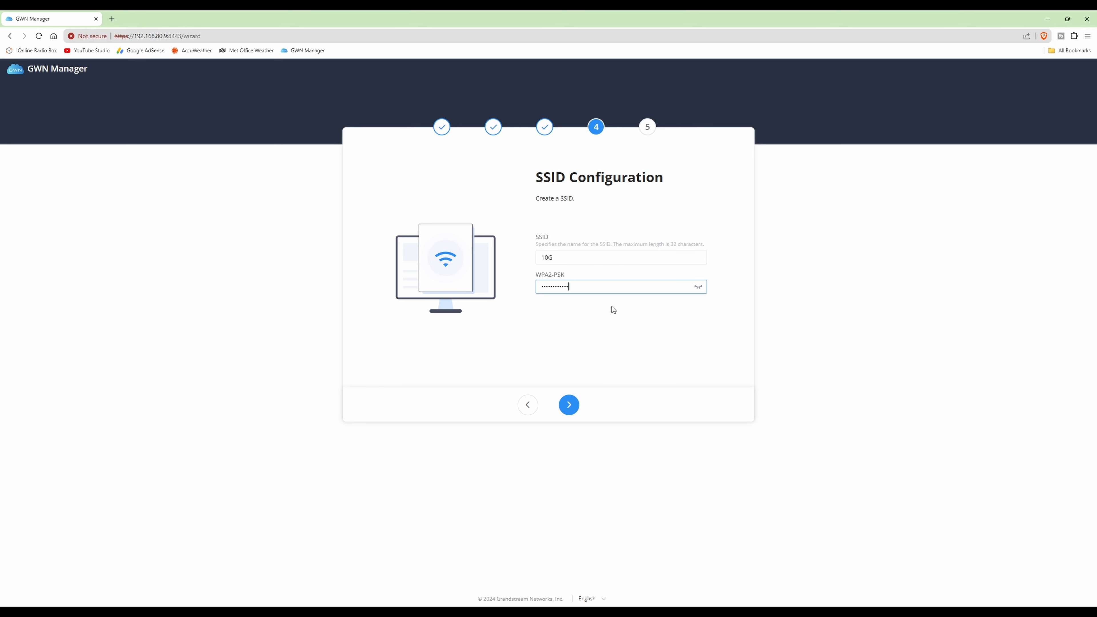
click(570, 406)
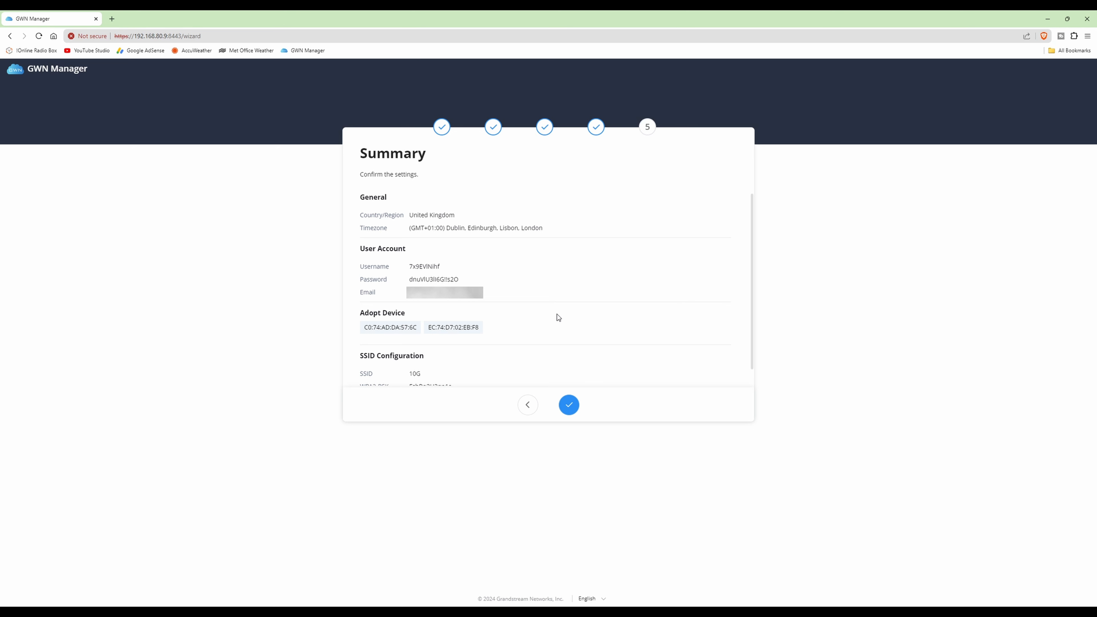
Review the Summary page and confirm it to complete the wizard.
scroll(557, 318, down, 1)
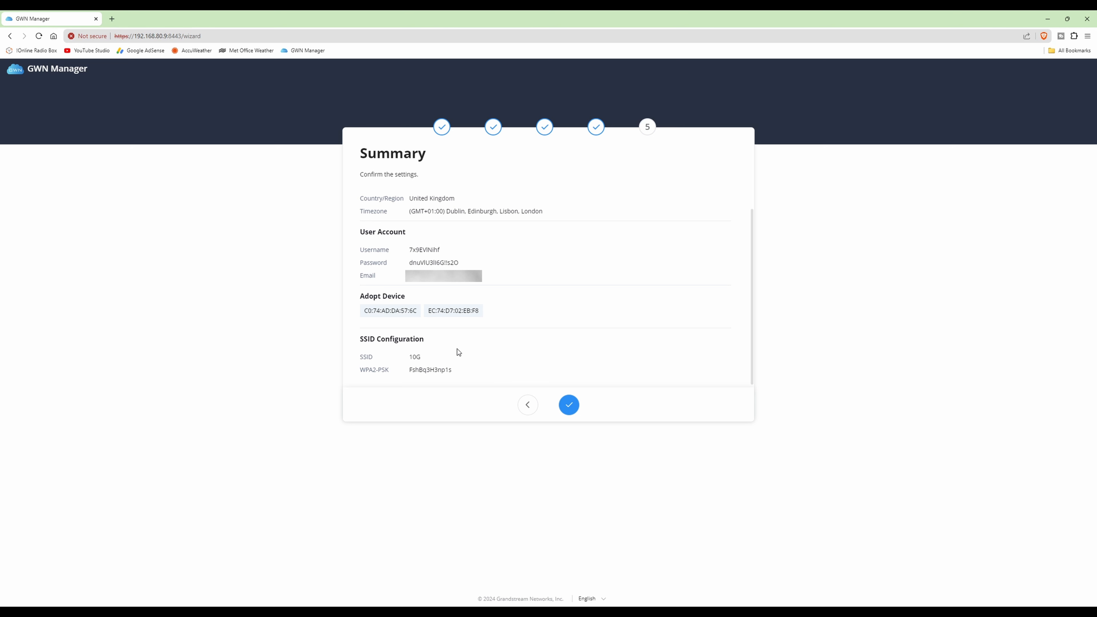
click(569, 405)
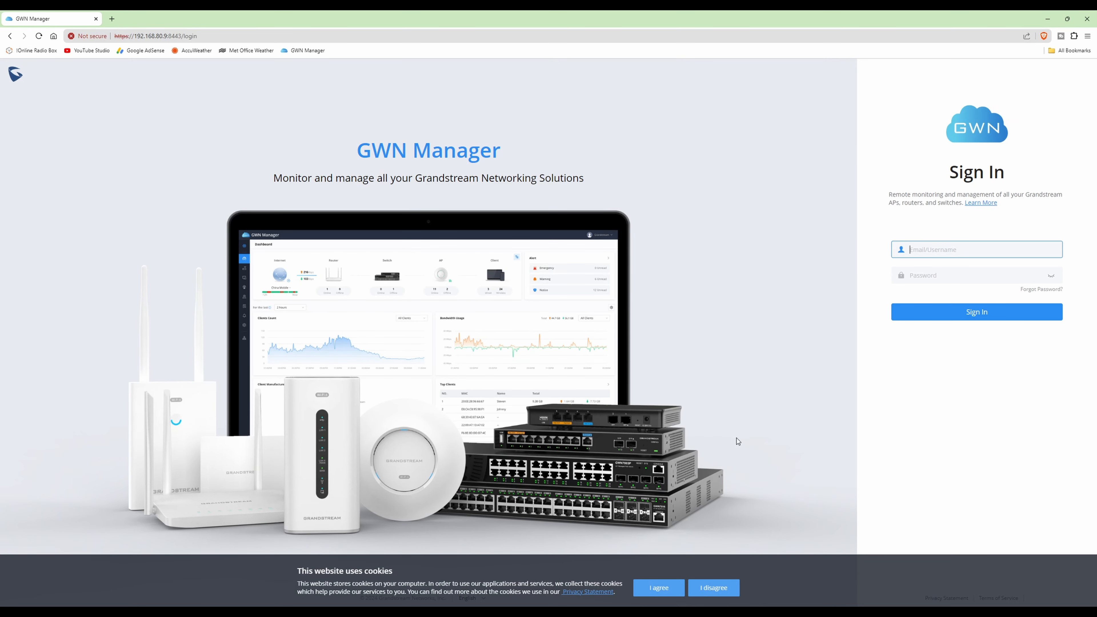
Accept the cookie notice and sign in with the new local account.
click(659, 590)
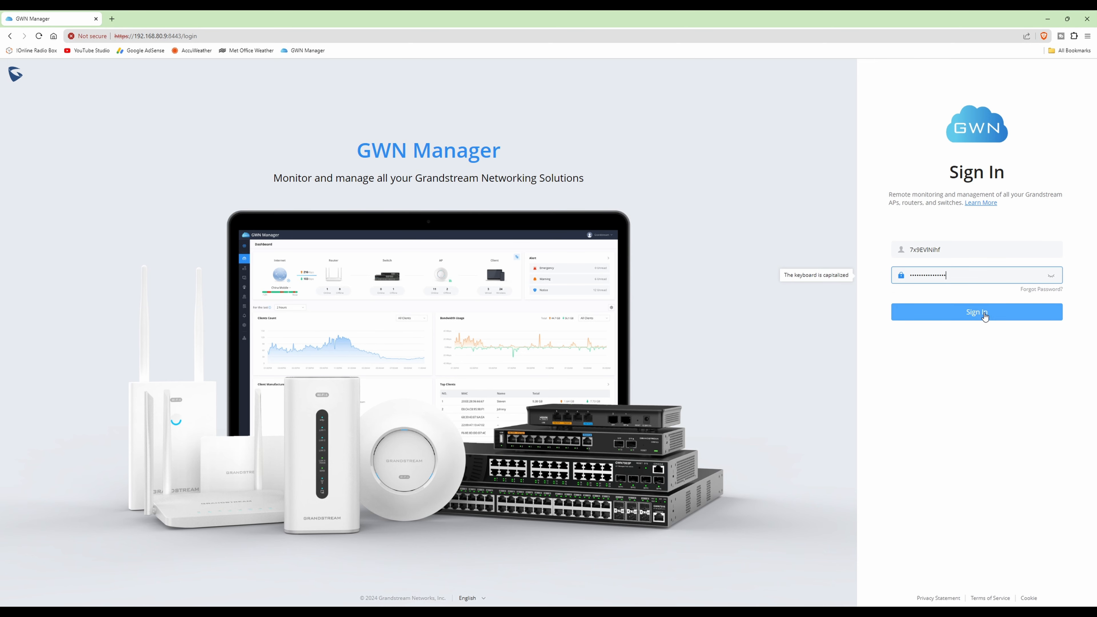
click(984, 313)
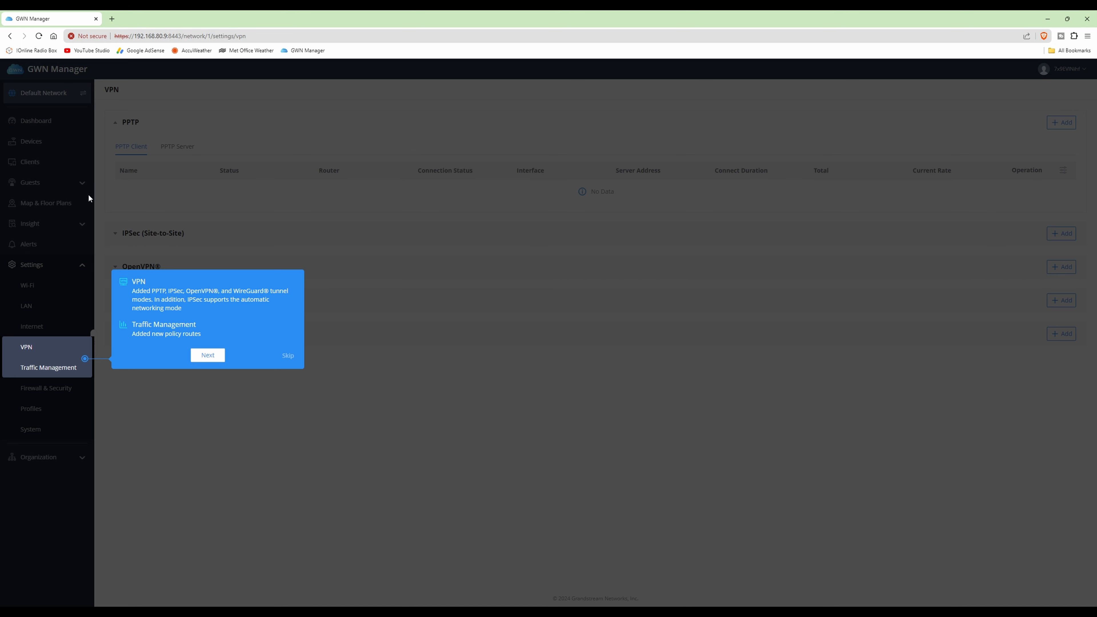
Skip the new-features tour and go to Settings > Wi-Fi.
click(289, 356)
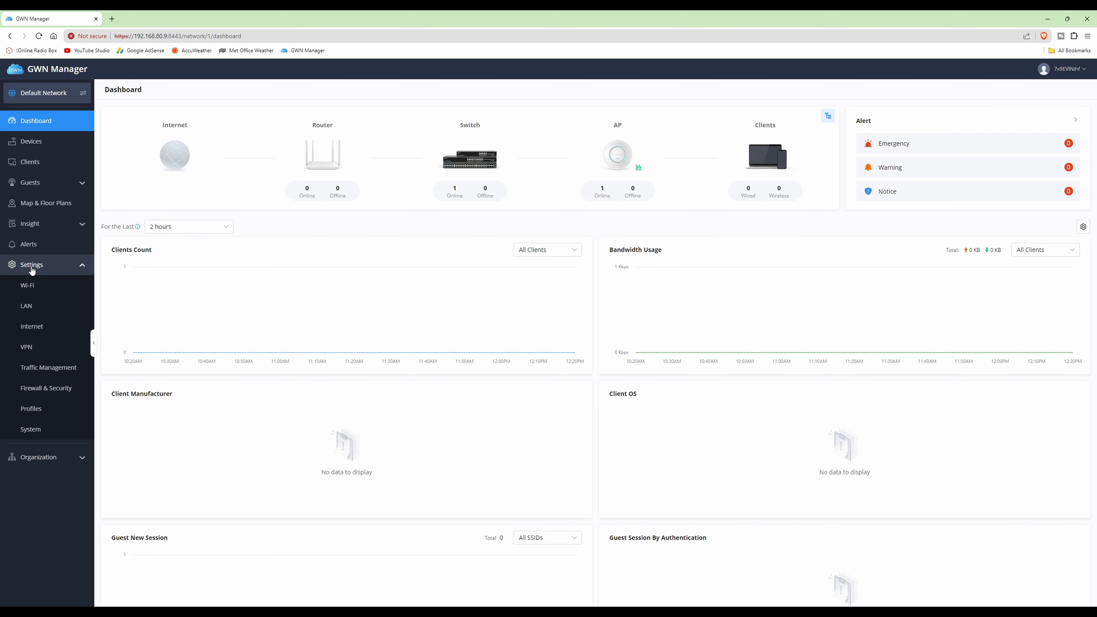
click(51, 285)
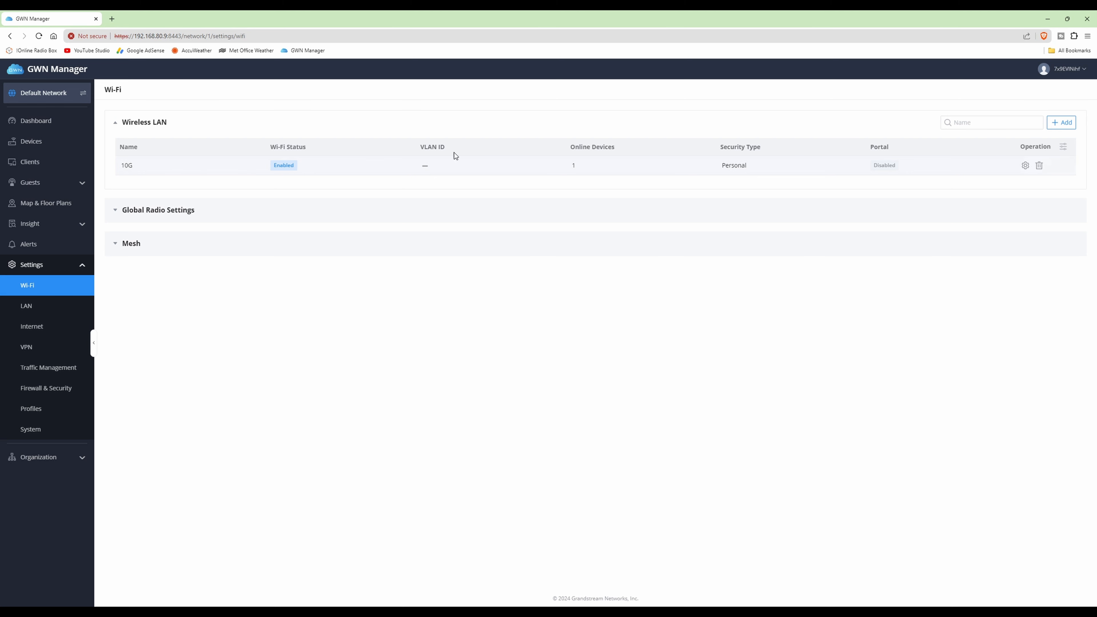
Add a new enabled wireless LAN named 10S restricted to the 2.4GHz band.
click(1063, 124)
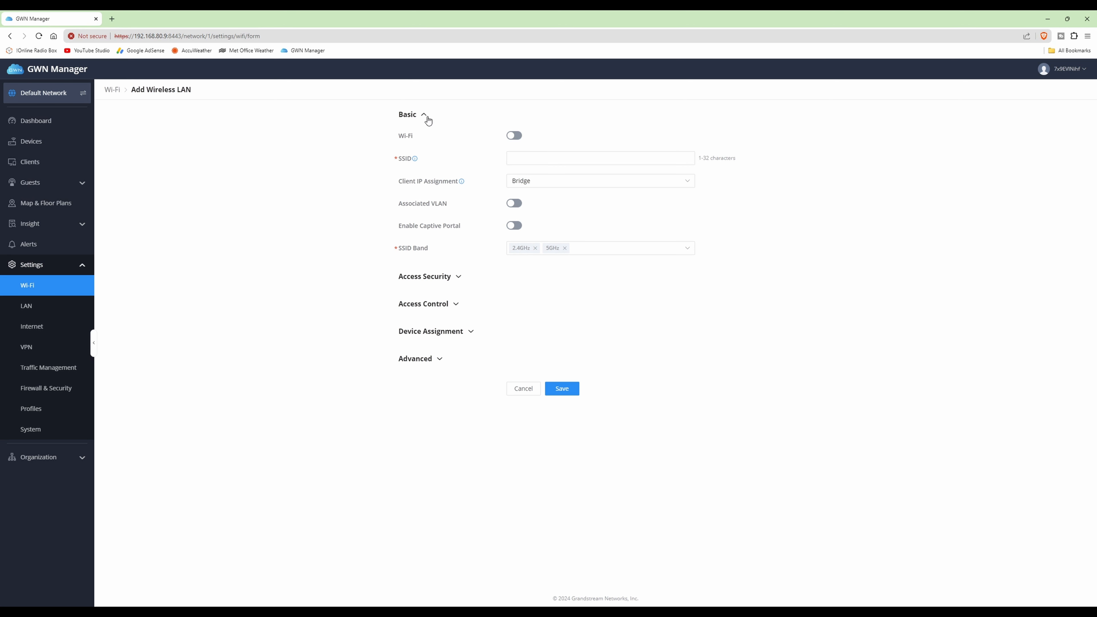
click(516, 136)
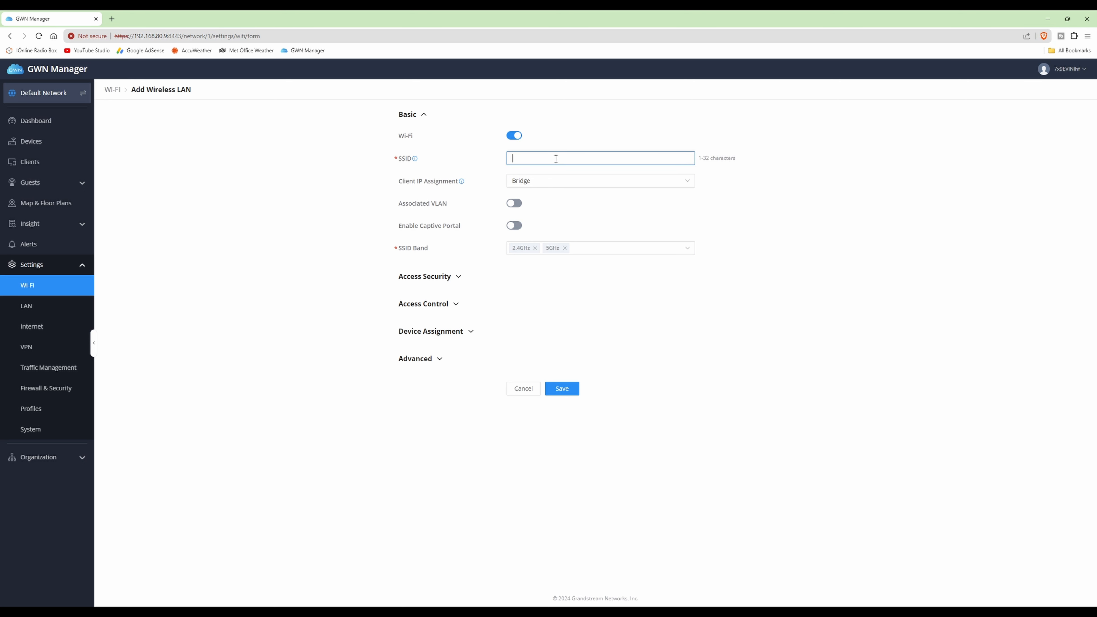
text(10)
key(BackSpace)
key(BackSpace)
key(BackSpace)
text(10S)
click(687, 249)
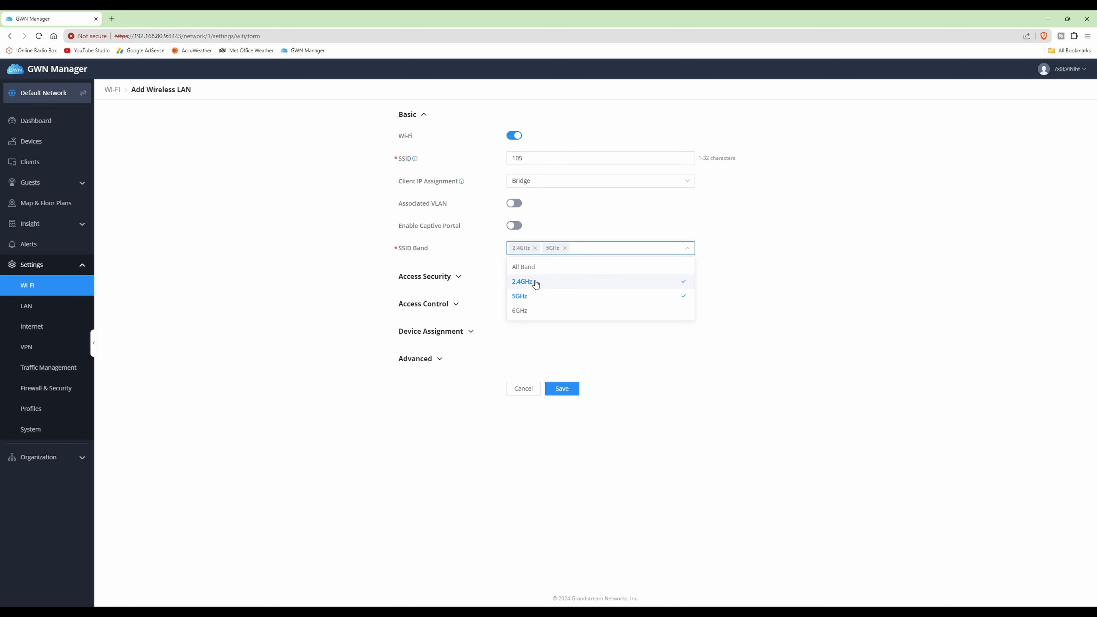
click(564, 248)
click(753, 259)
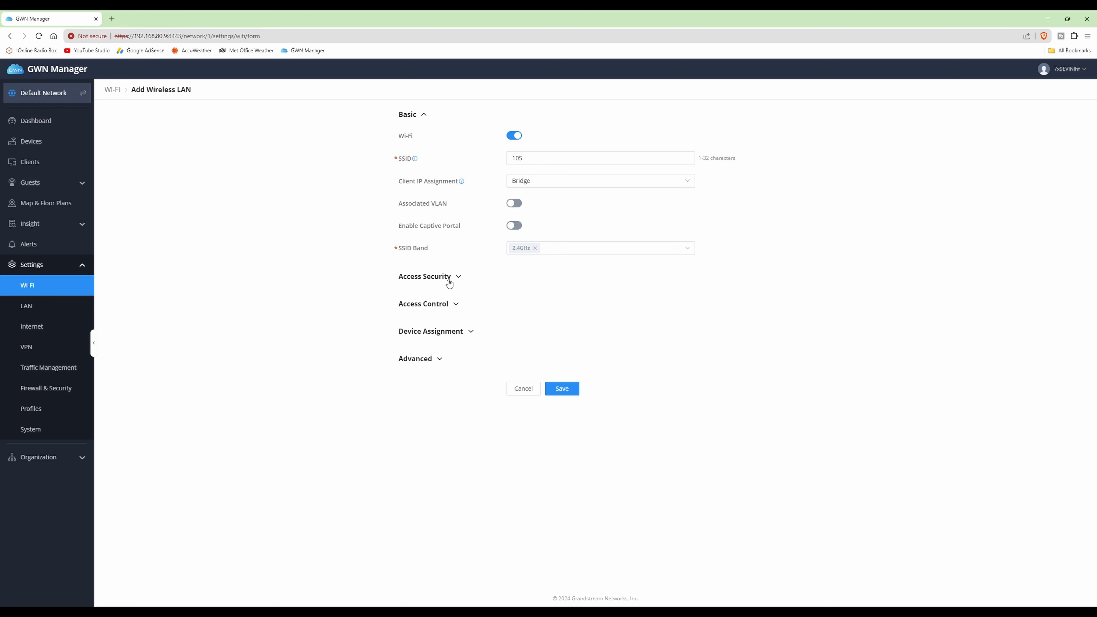
Paste the pre-shared key under Access Security and set WPA Mode to WPA3.
click(433, 278)
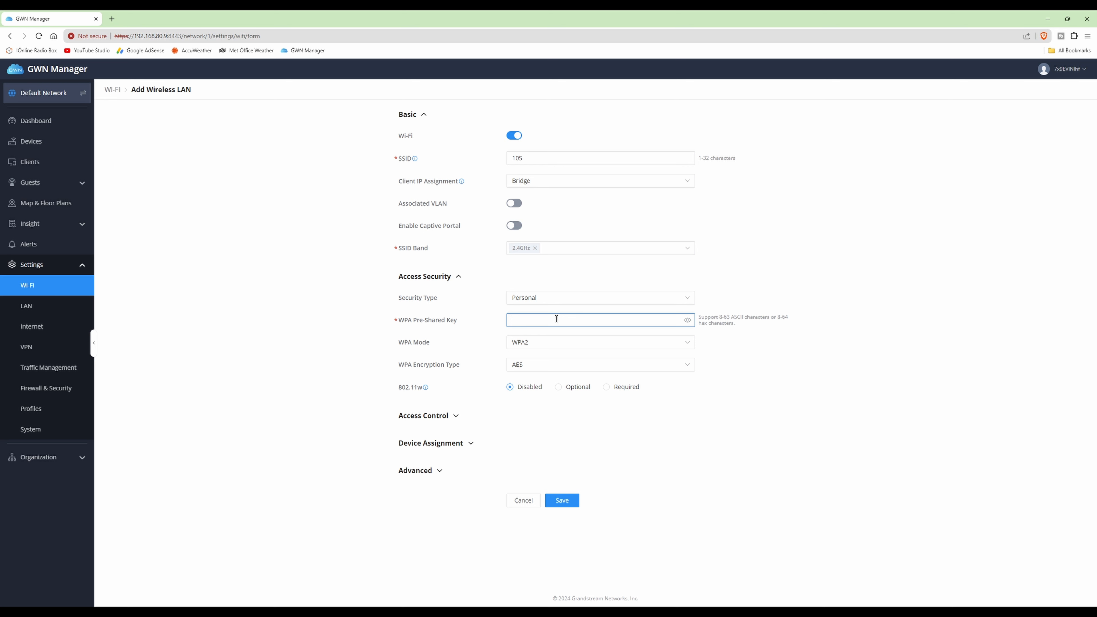
key(ctrl+v)
click(553, 347)
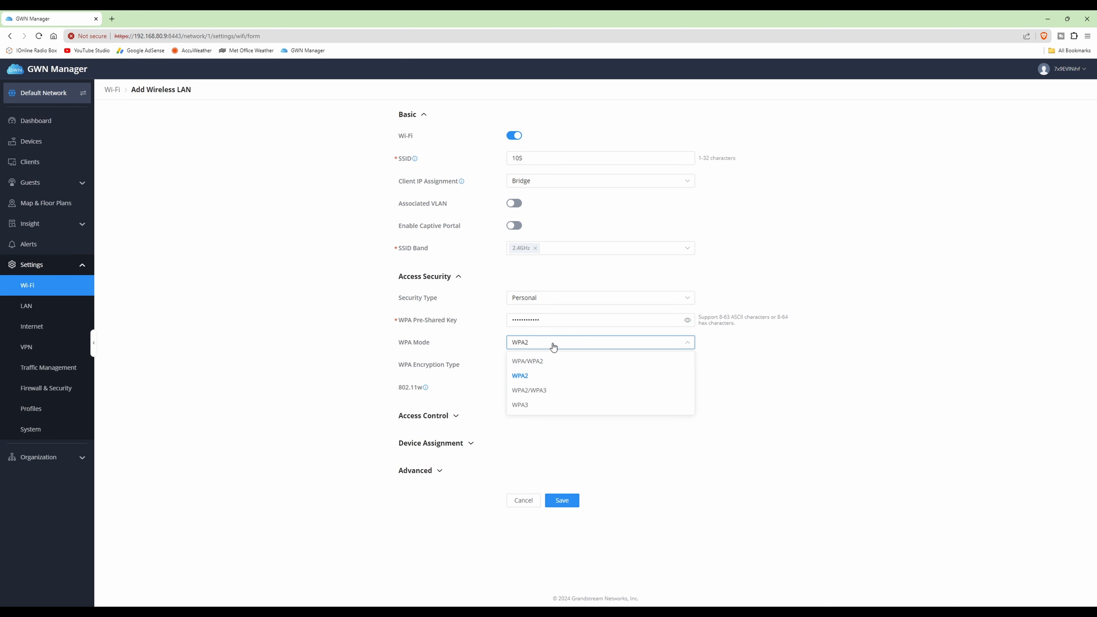
click(519, 409)
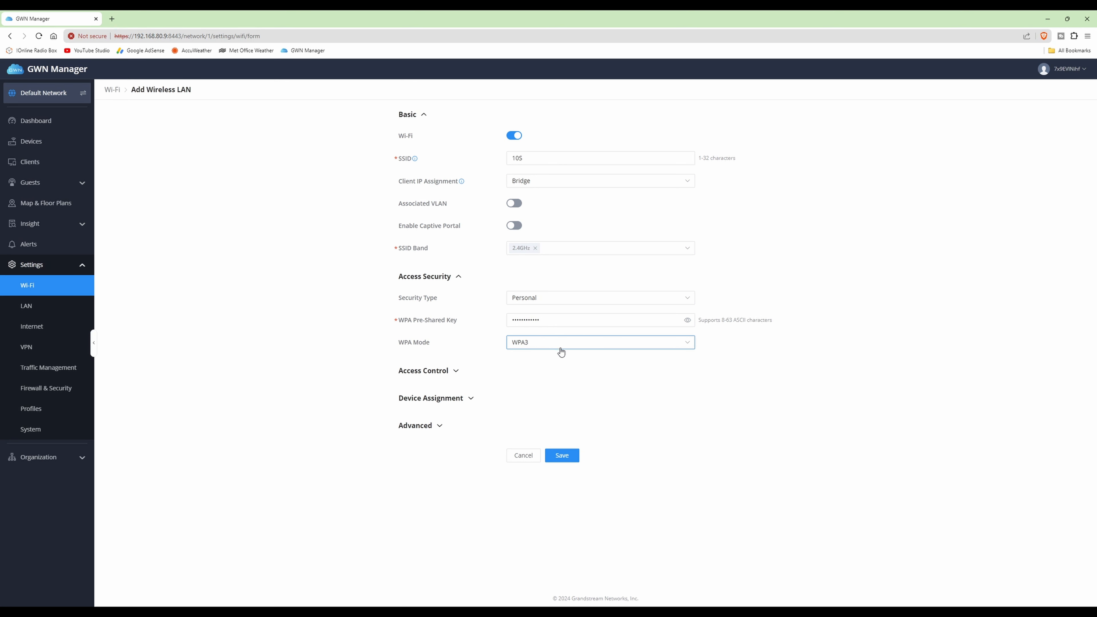
Review WPA3, Access Control, Device Assignment and Advanced options, then save the 10S network.
click(608, 345)
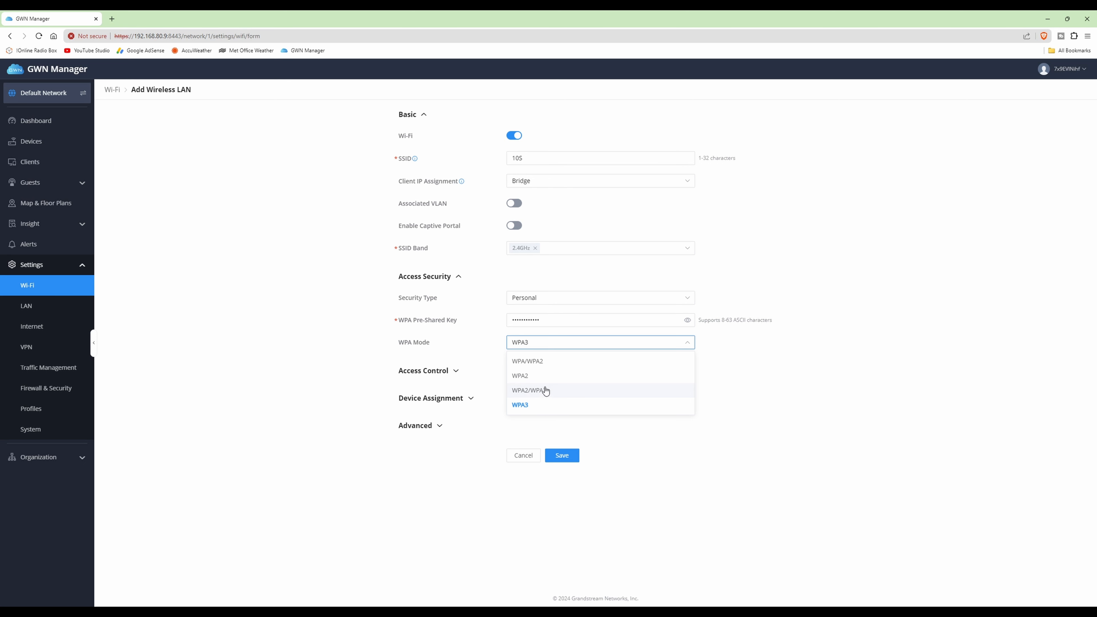
click(521, 407)
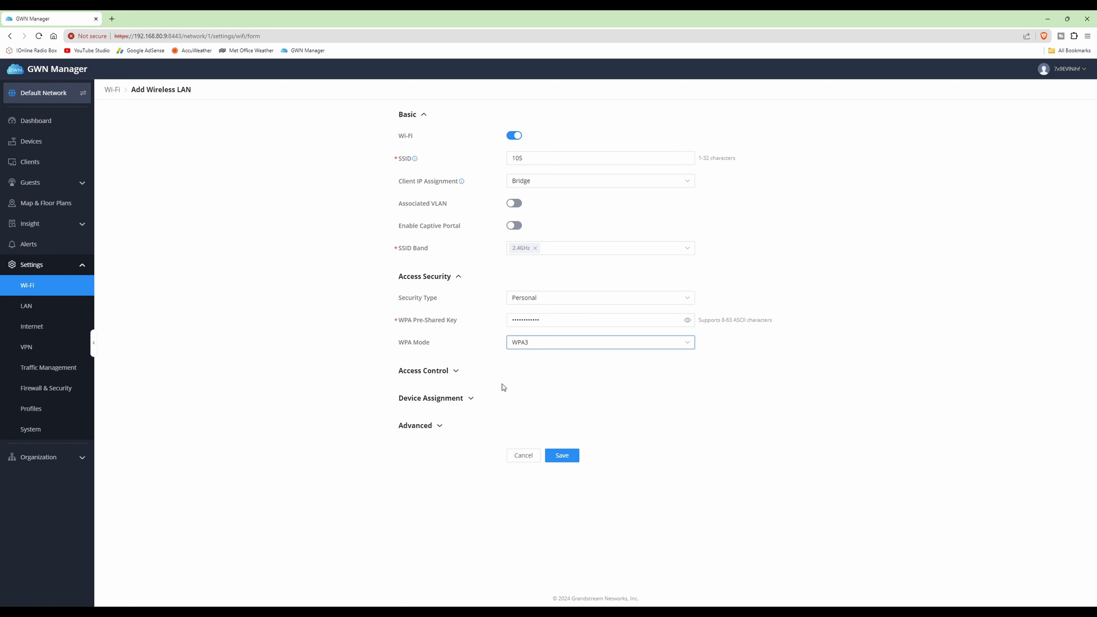
click(437, 370)
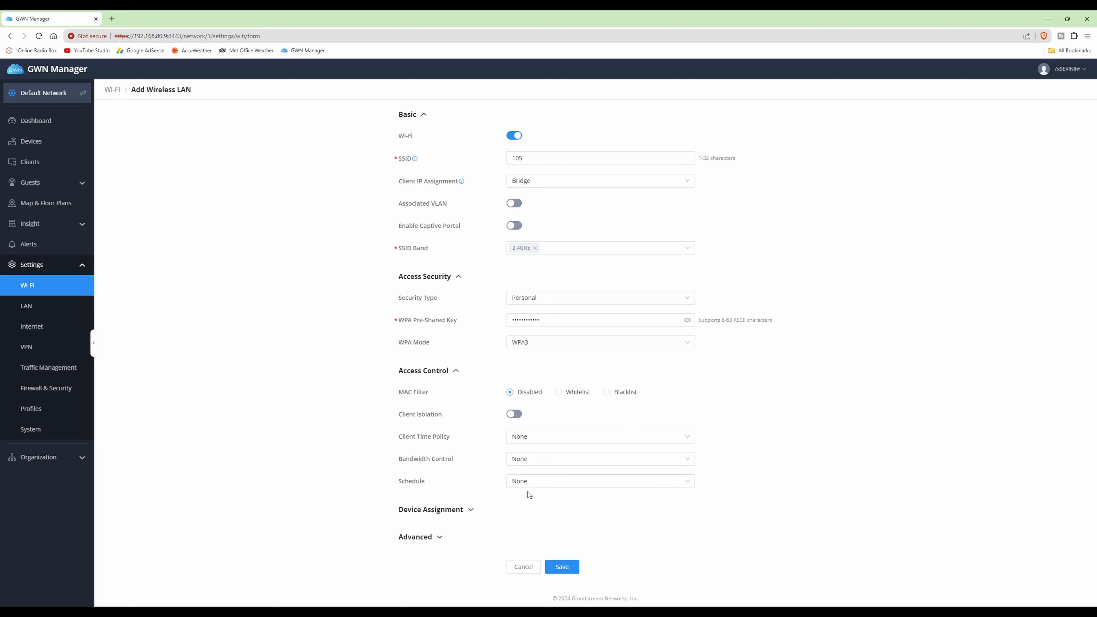
click(447, 512)
scroll(527, 504, down, 3)
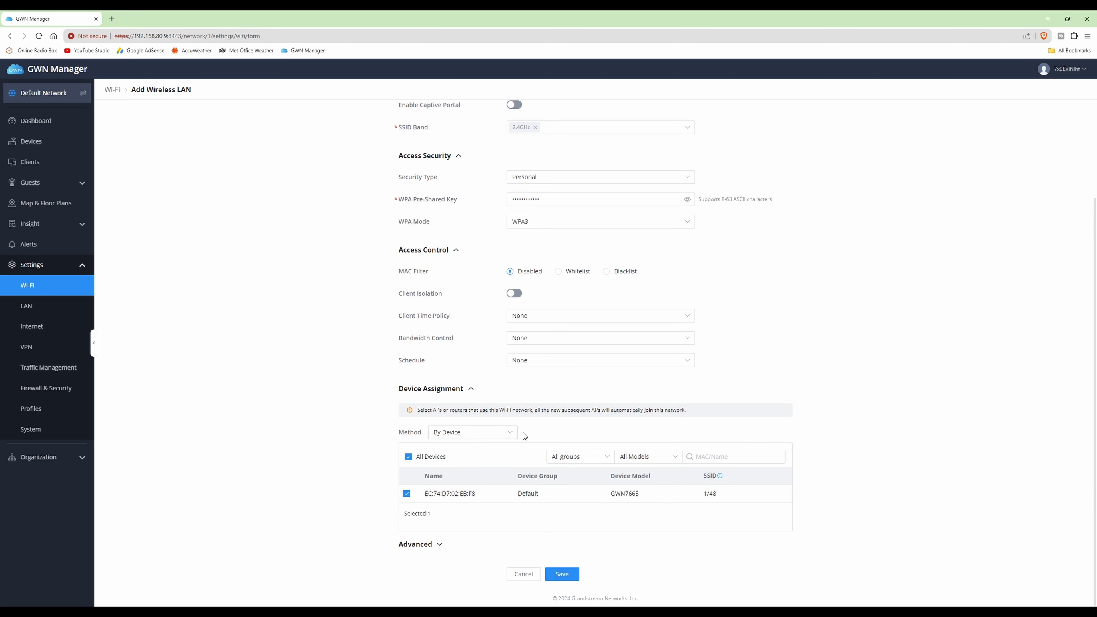
click(418, 545)
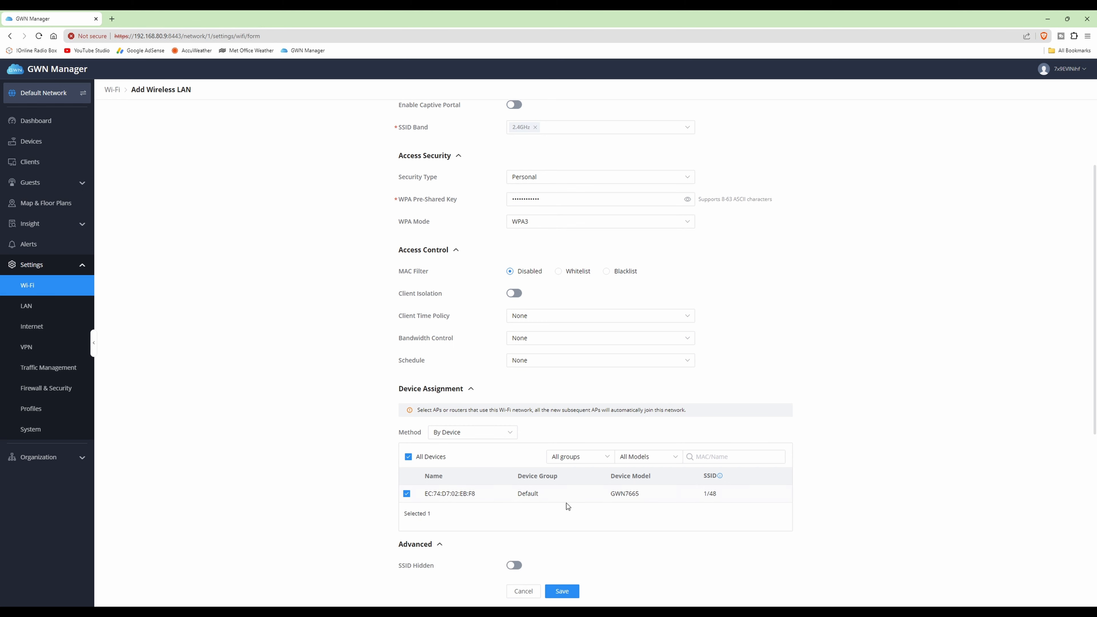
scroll(567, 504, down, 3)
scroll(492, 462, down, 4)
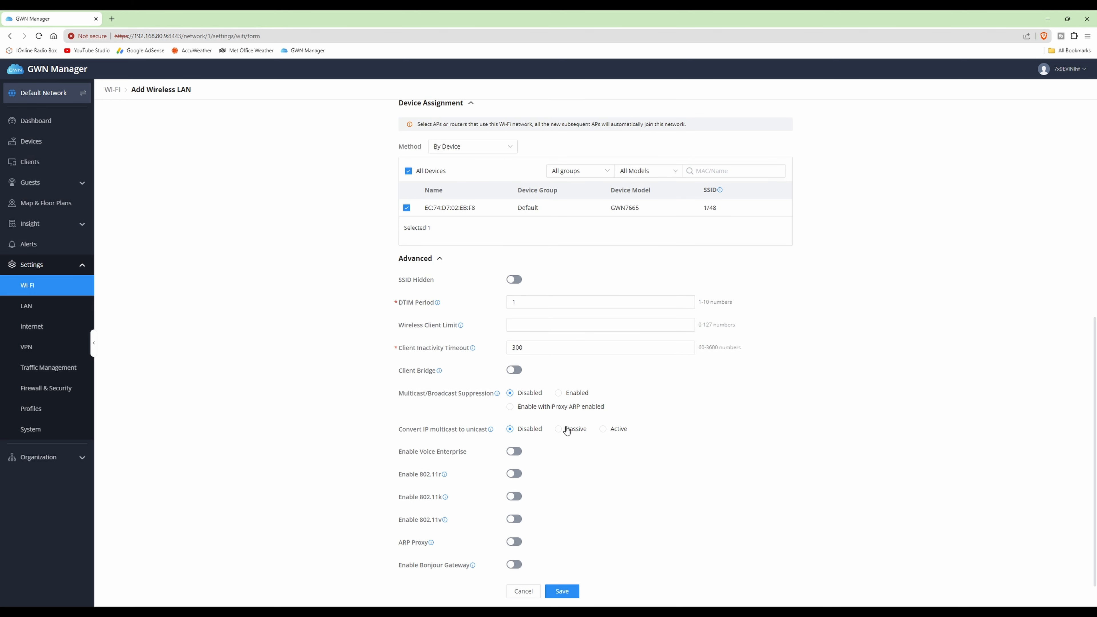
scroll(566, 432, down, 1)
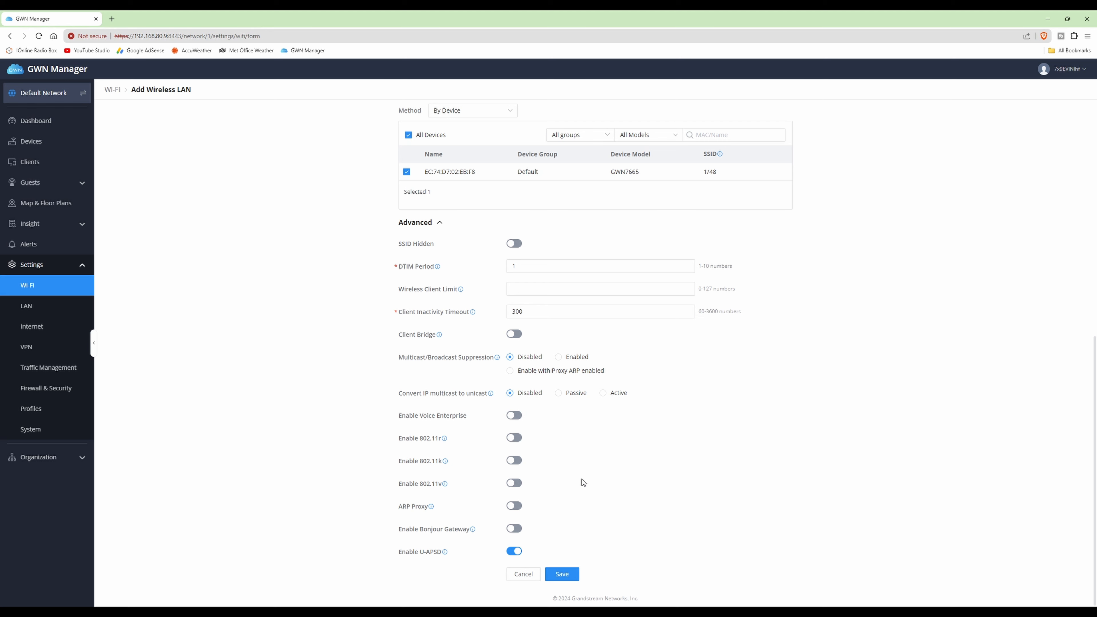
click(561, 574)
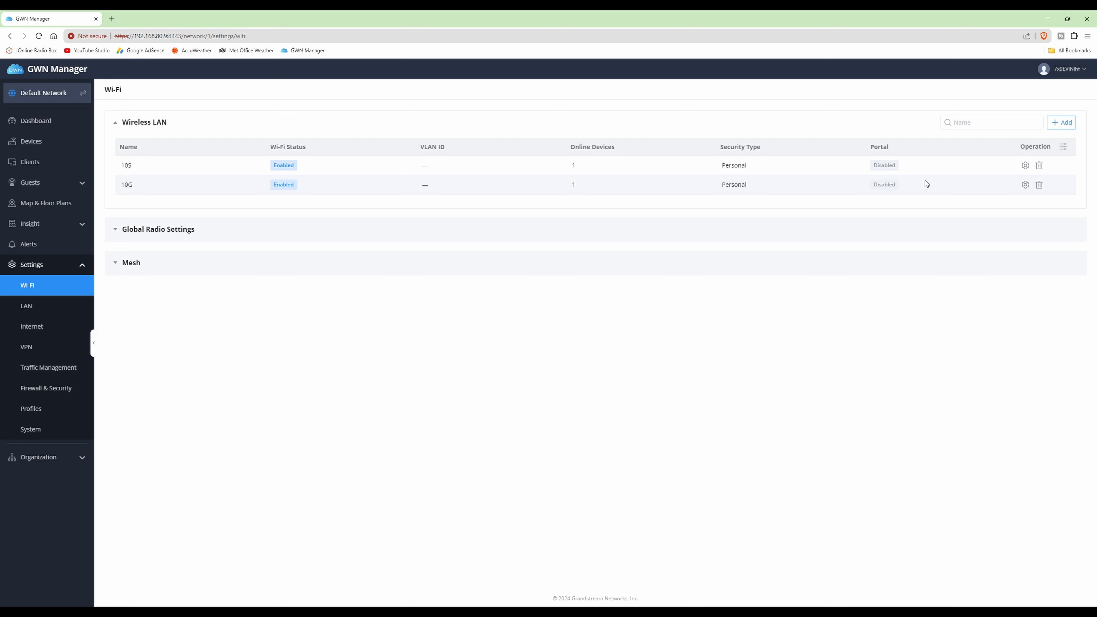
Limit the 10G network's SSID band to 5GHz only by removing 2.4GHz.
click(1026, 185)
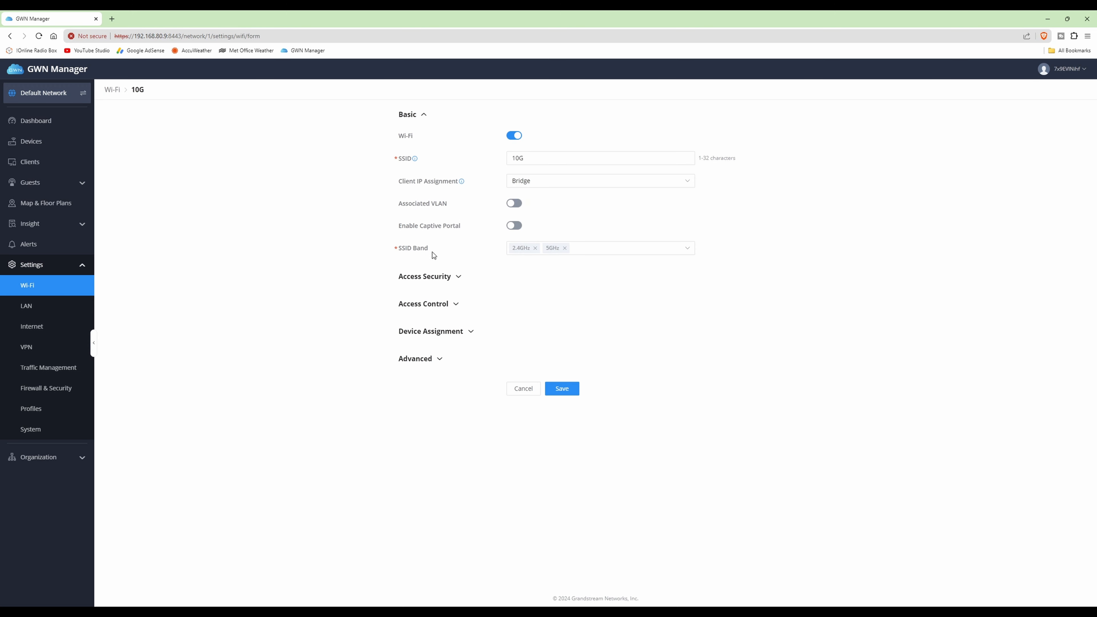
click(690, 251)
click(530, 286)
click(577, 222)
Set the 10G network's WPA mode to WPA3 and save it.
click(425, 277)
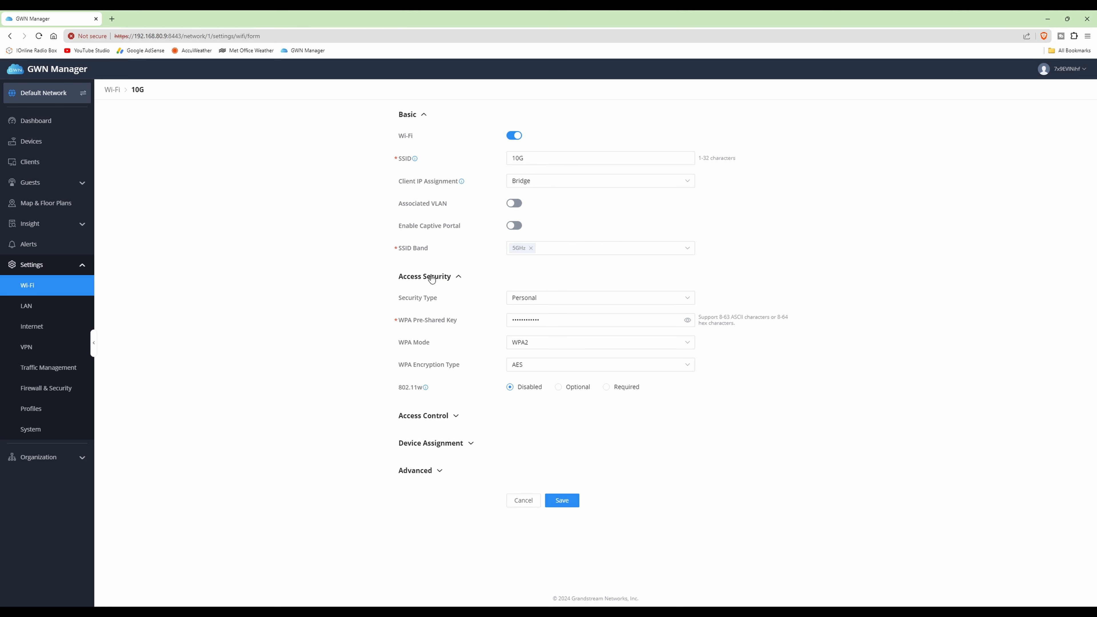
click(581, 348)
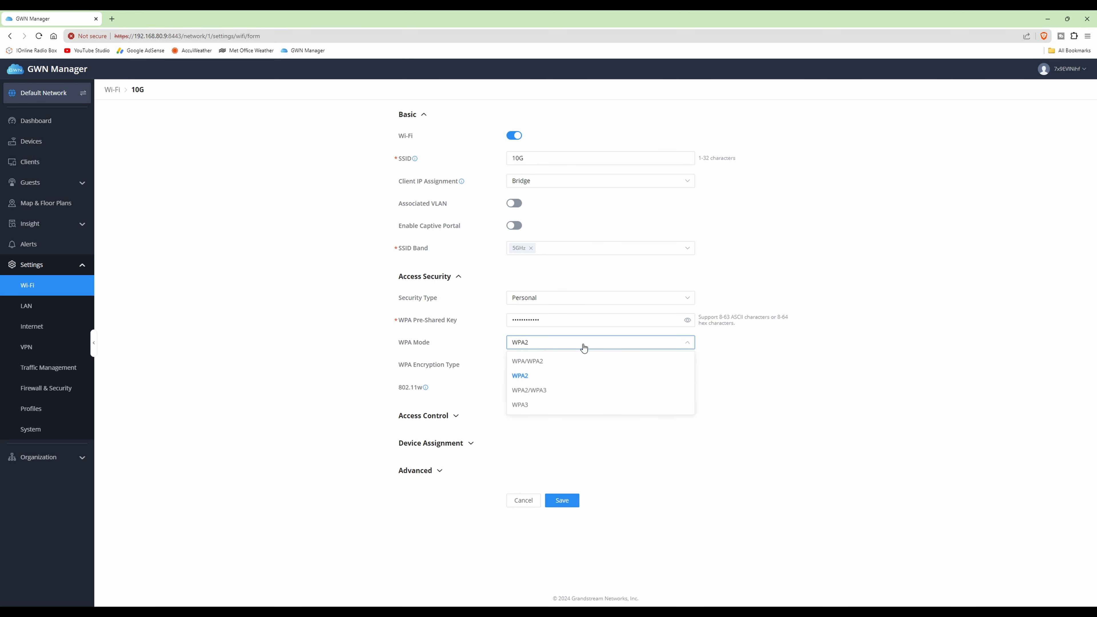
click(538, 407)
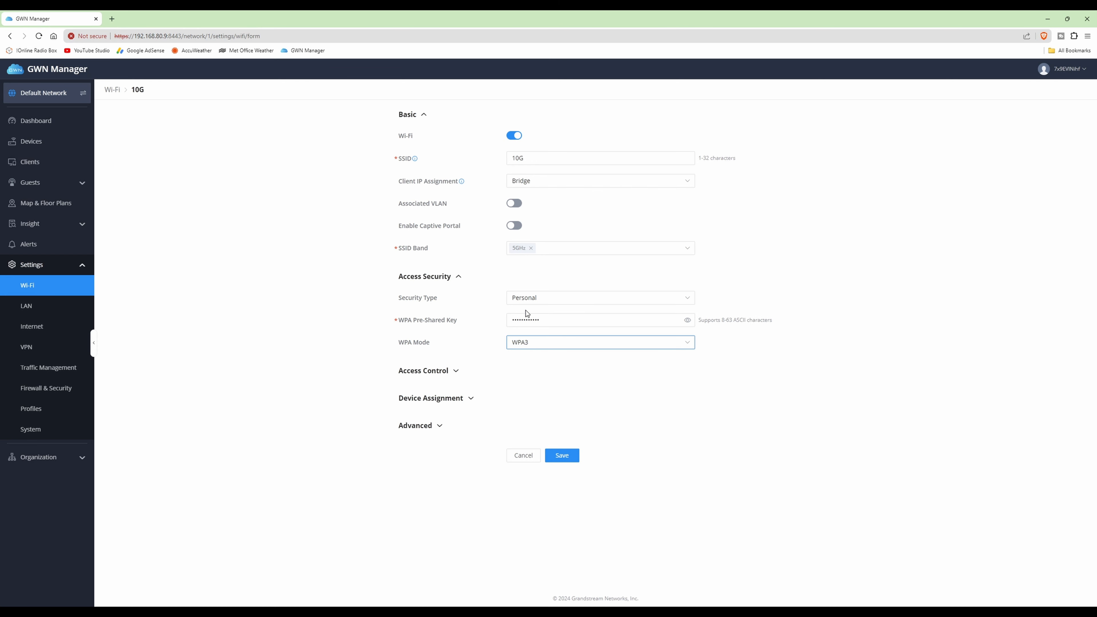
click(562, 455)
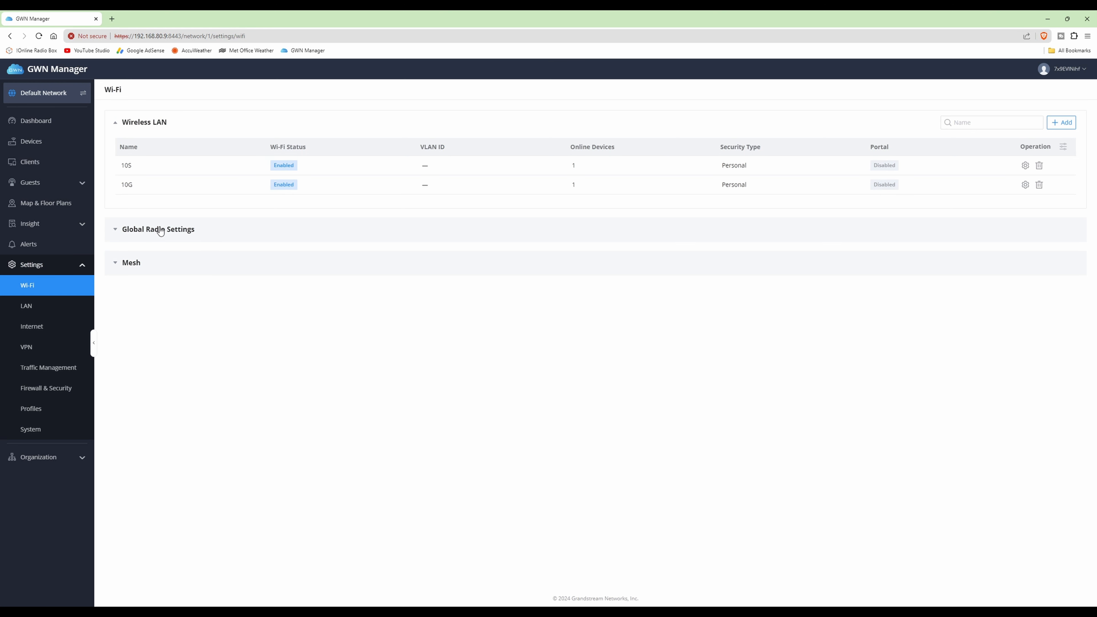
Narrow the 2.4G custom channels to Ch9-2.452GHz only, dropping Ch1, Ch6 and Ch11.
click(174, 232)
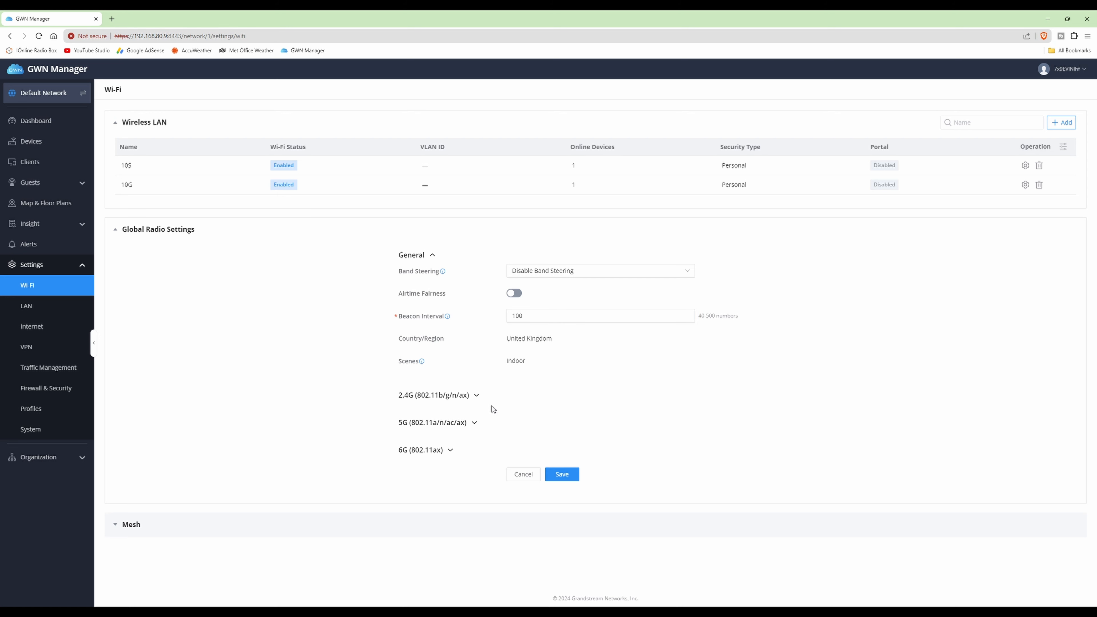
click(436, 395)
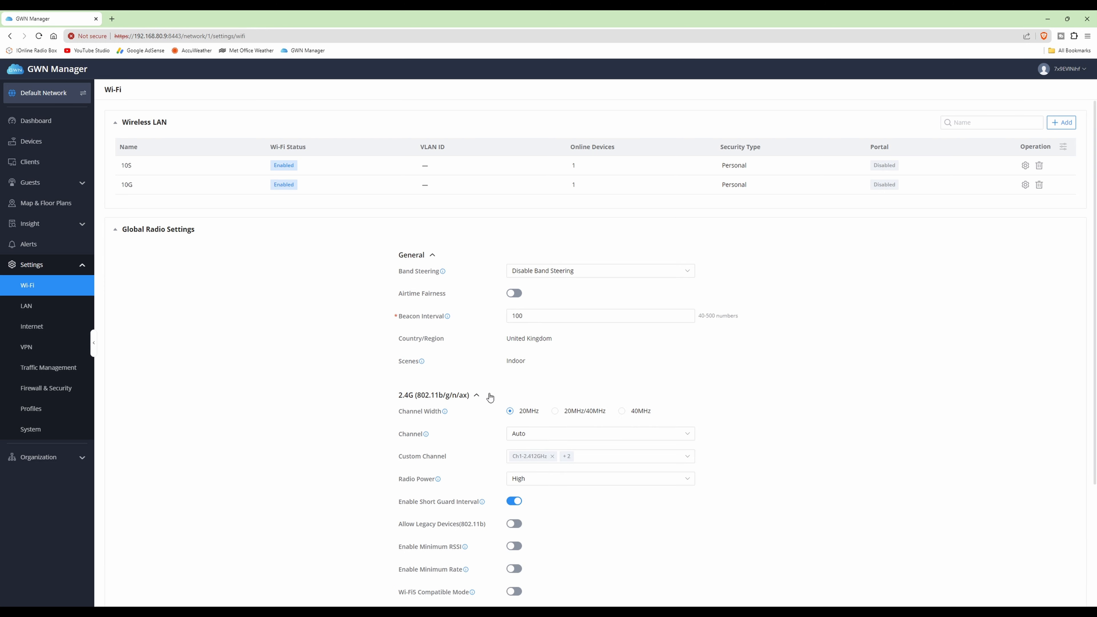
scroll(587, 396, down, 3)
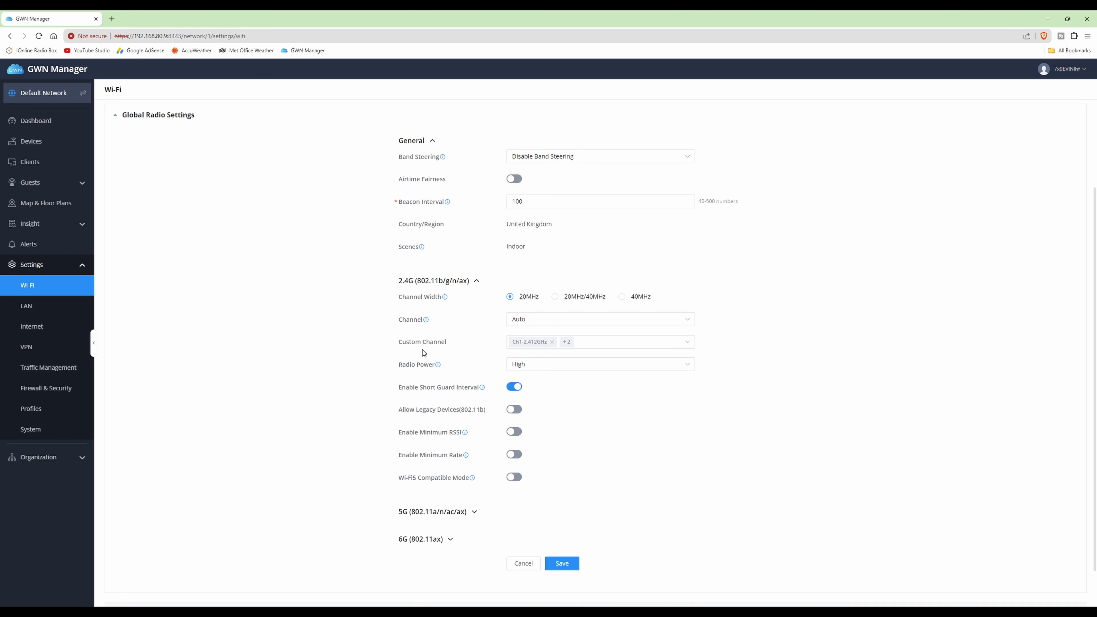
click(690, 346)
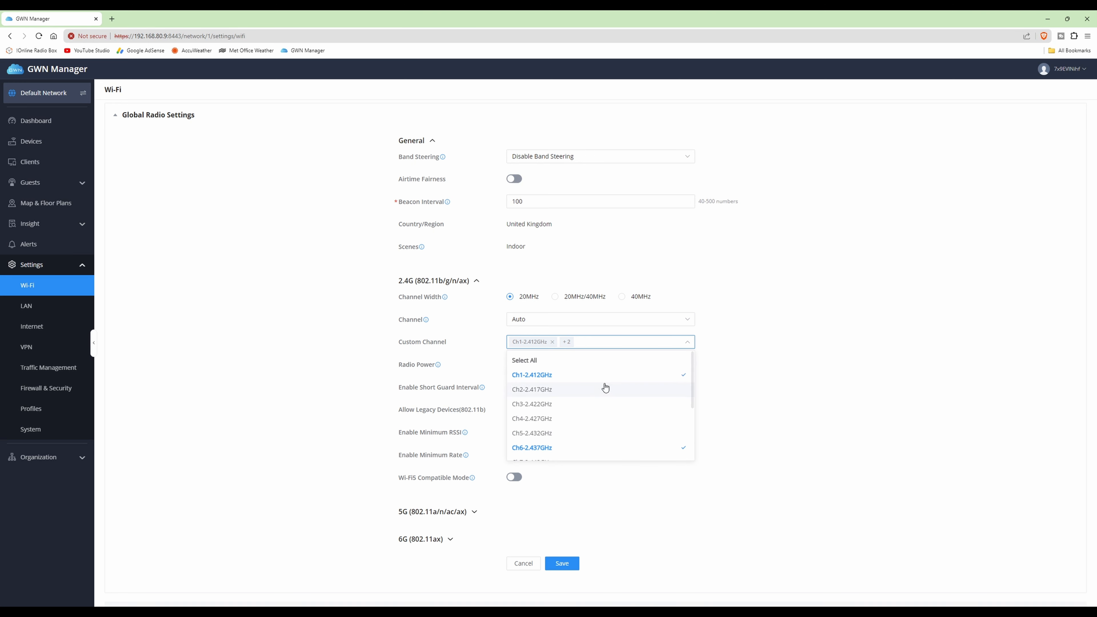
scroll(562, 439, down, 1)
click(541, 438)
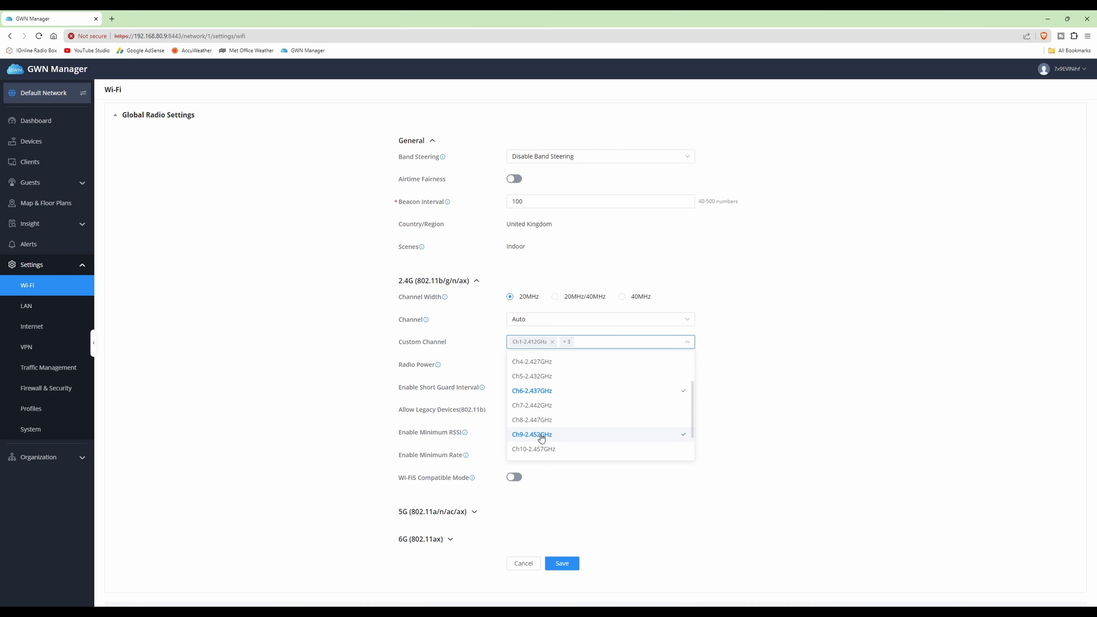
click(543, 392)
scroll(541, 392, up, 1)
click(536, 375)
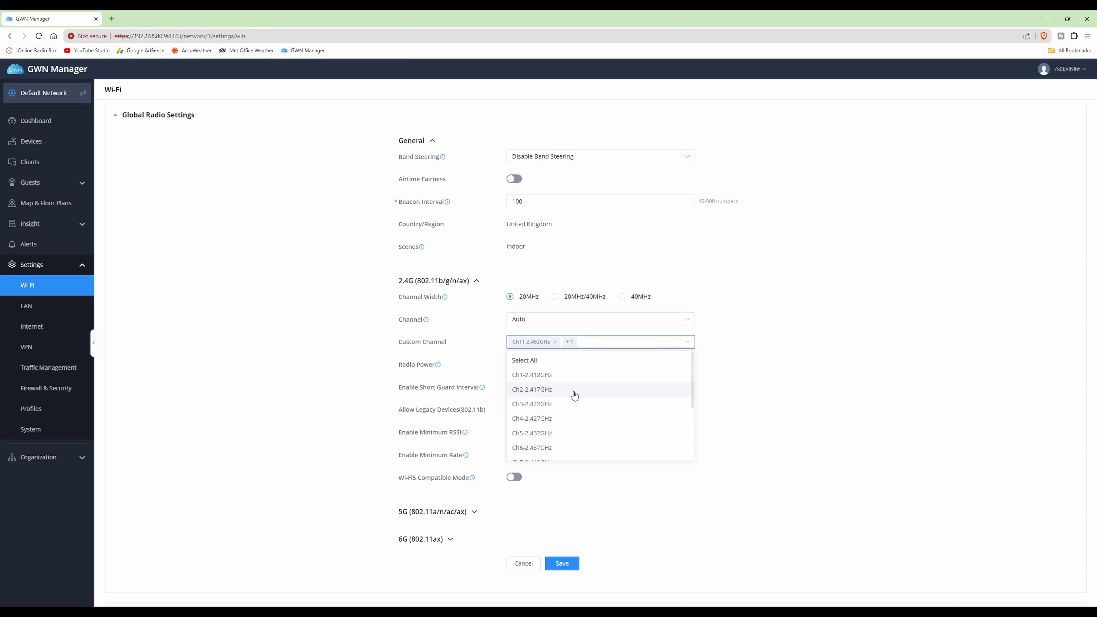
scroll(574, 396, down, 3)
click(524, 425)
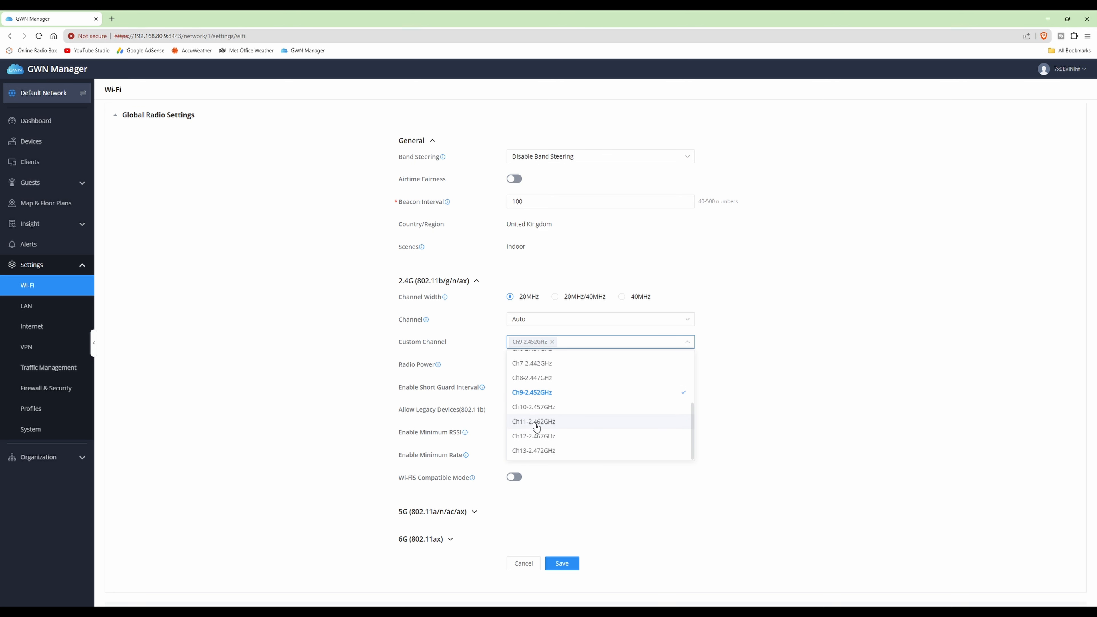
click(768, 356)
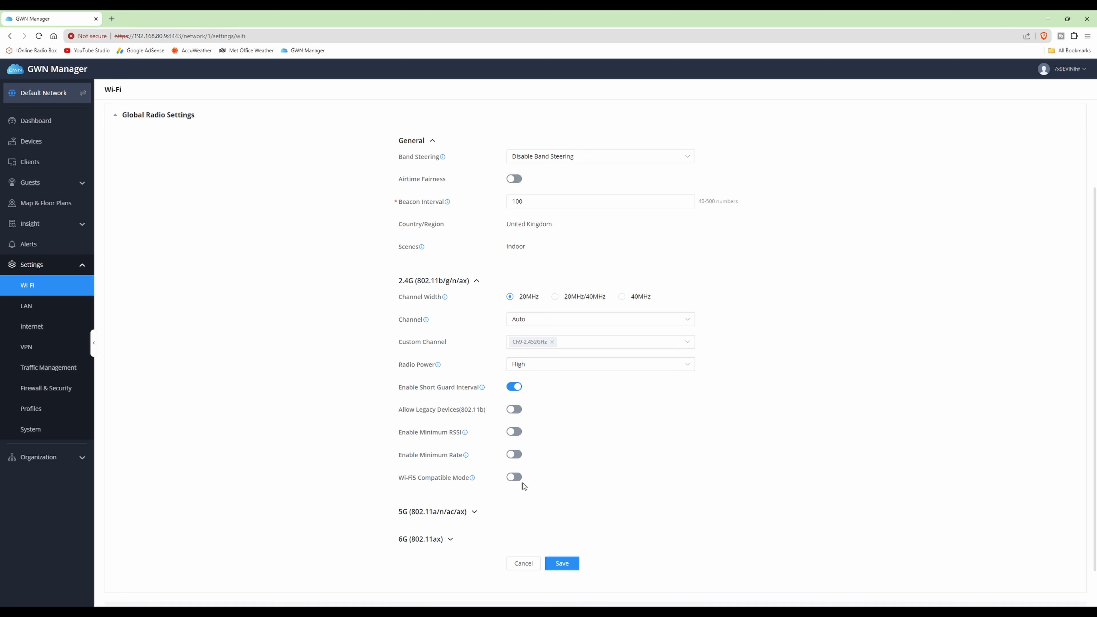
Set the 5G radio to 40MHz width with only DFS channel Ch100-5.500GHz.
click(433, 513)
scroll(693, 462, down, 5)
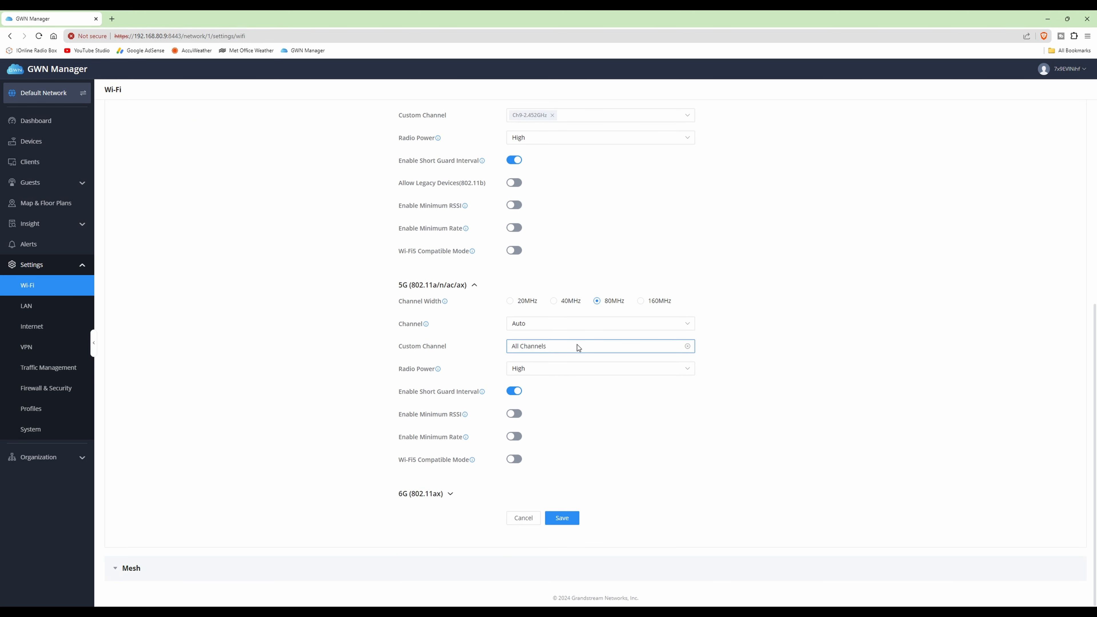
click(553, 303)
click(658, 350)
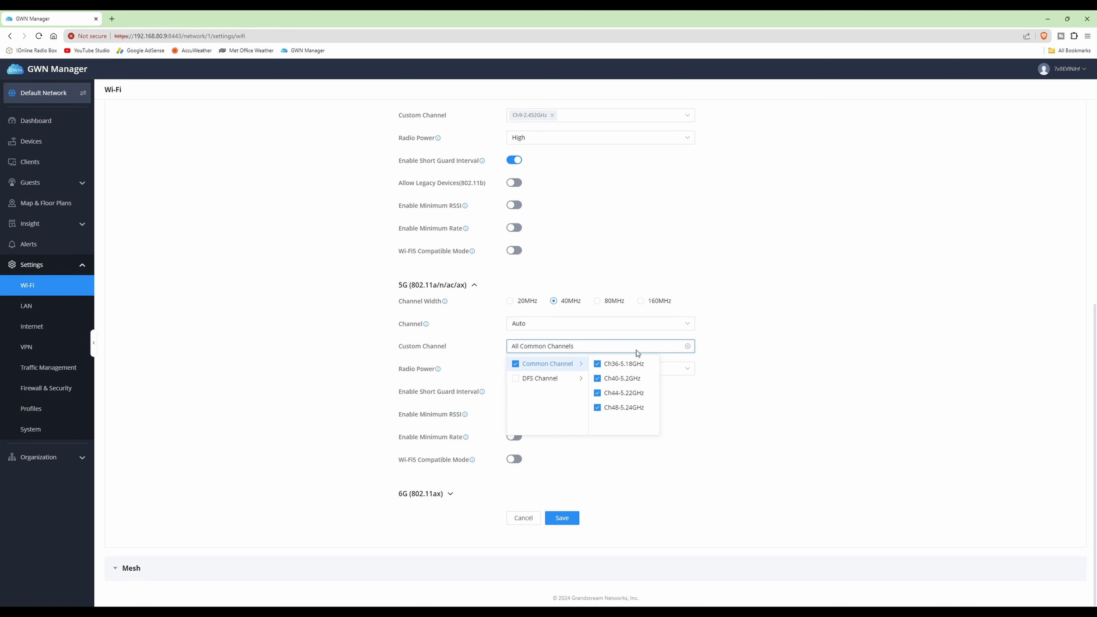
click(515, 363)
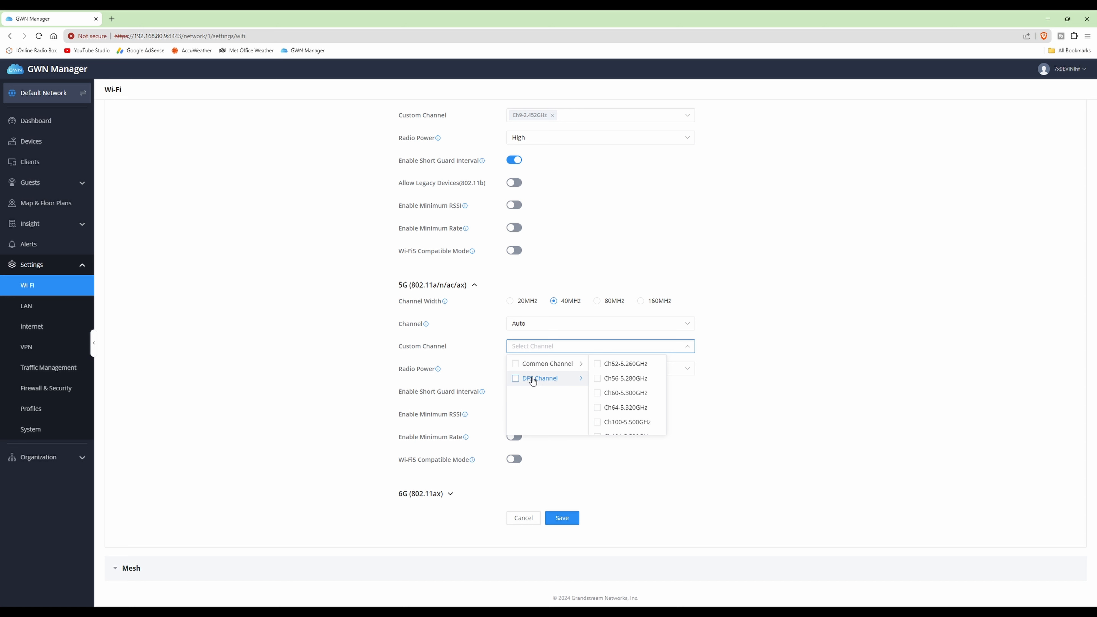
scroll(630, 378, down, 2)
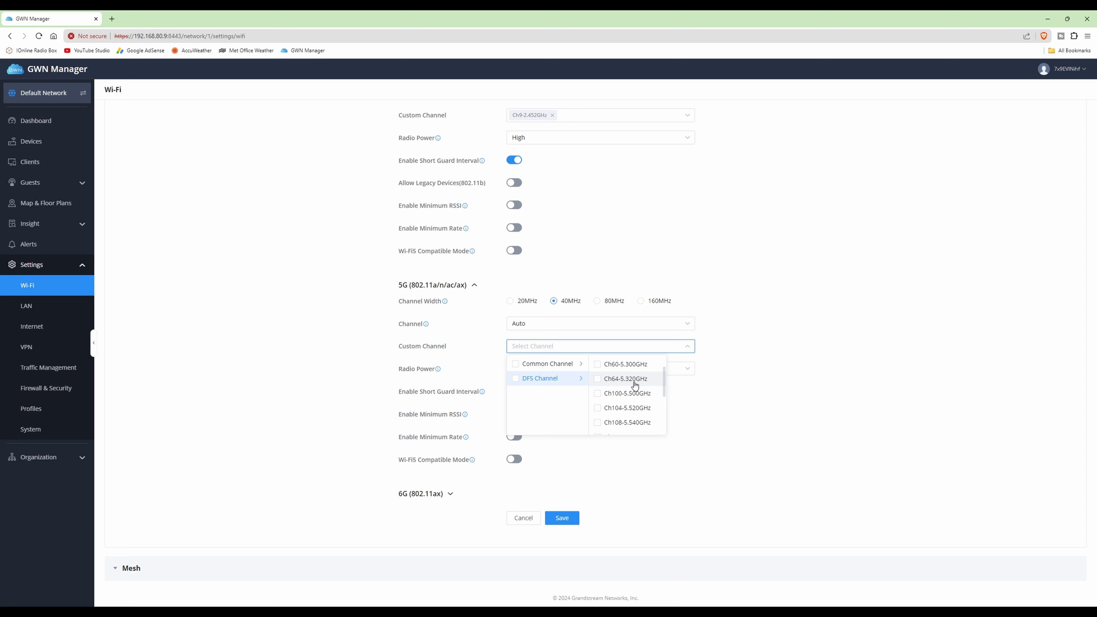
click(596, 394)
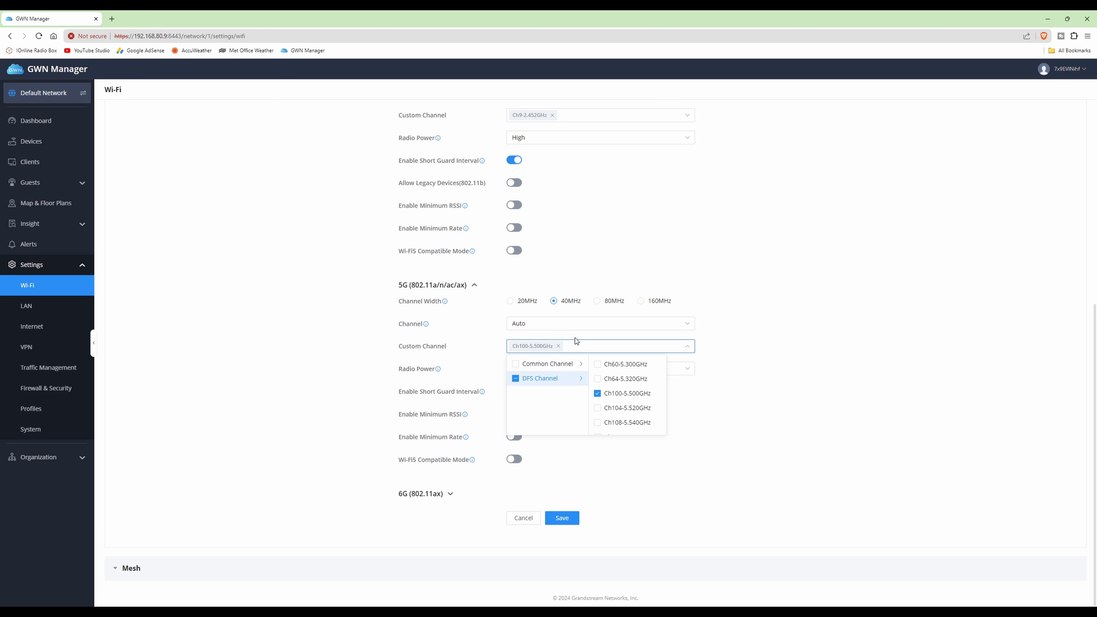
click(700, 343)
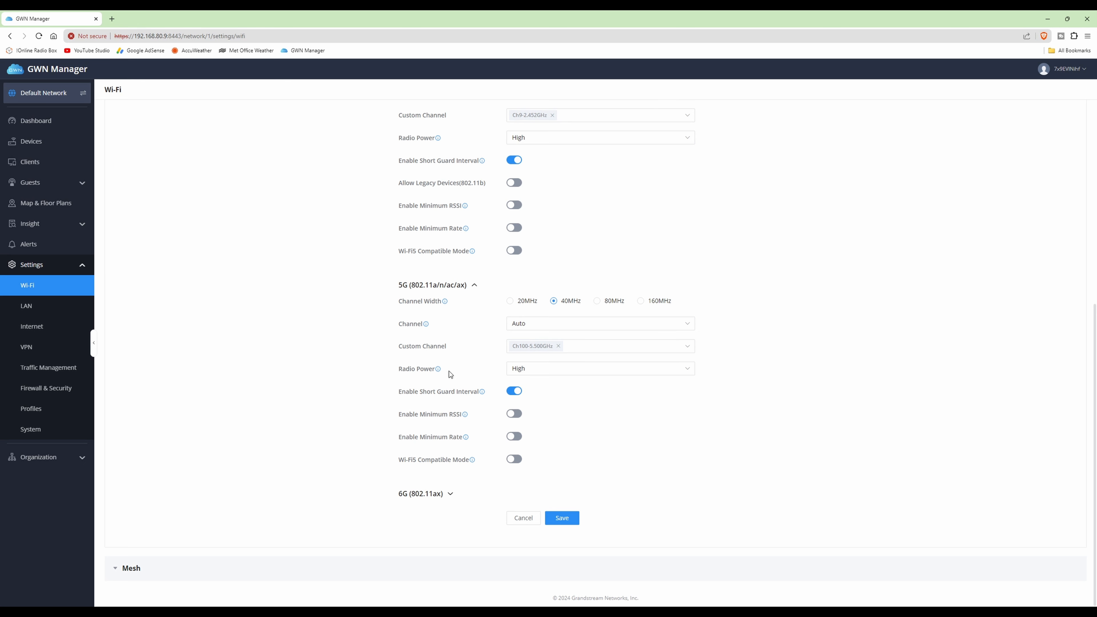
Look over the 6G (802.11ax) options and save the global radio settings.
click(427, 493)
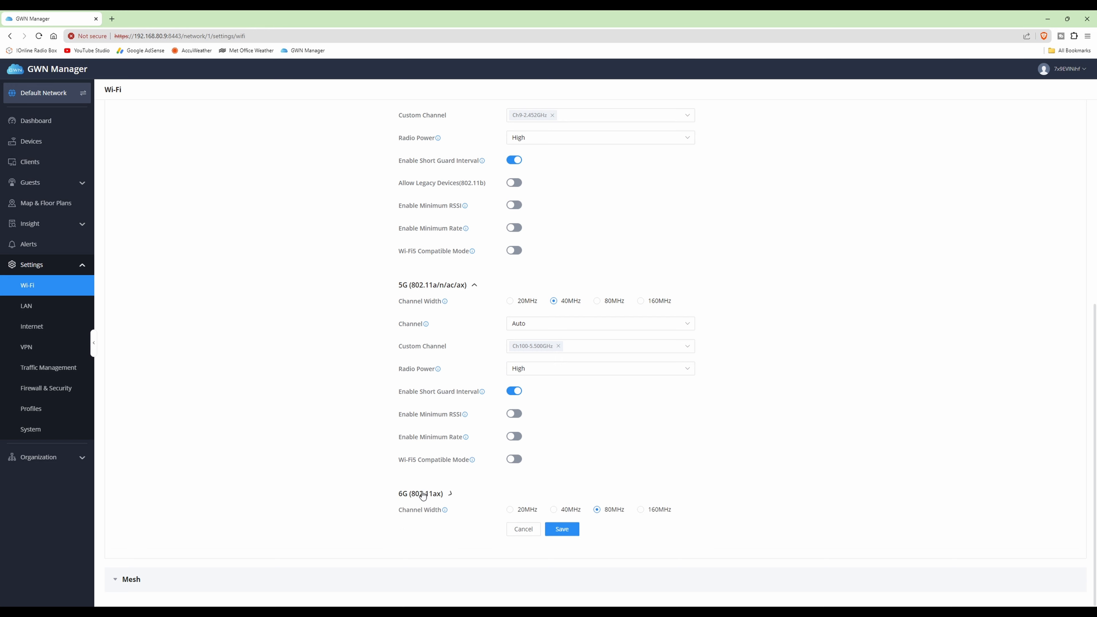
scroll(658, 433, down, 3)
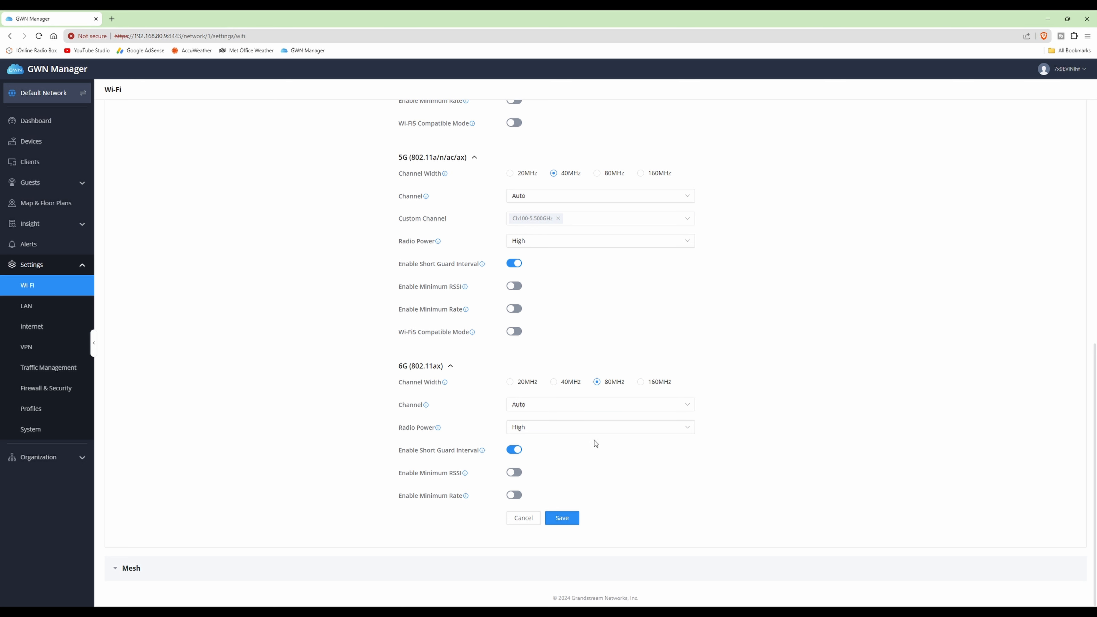
click(566, 519)
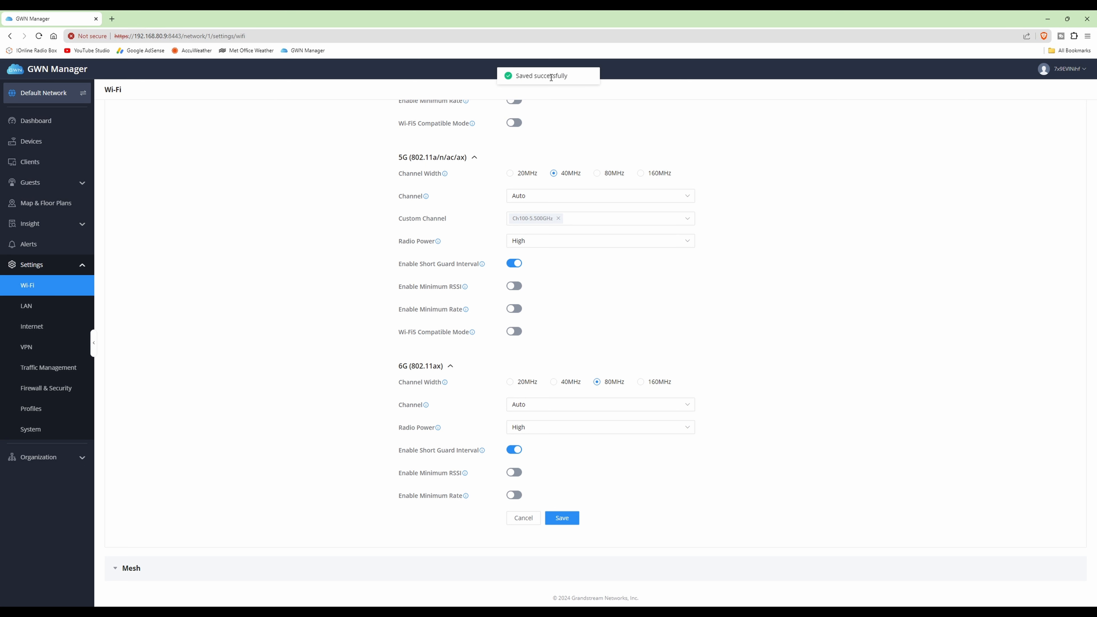
scroll(292, 302, up, 10)
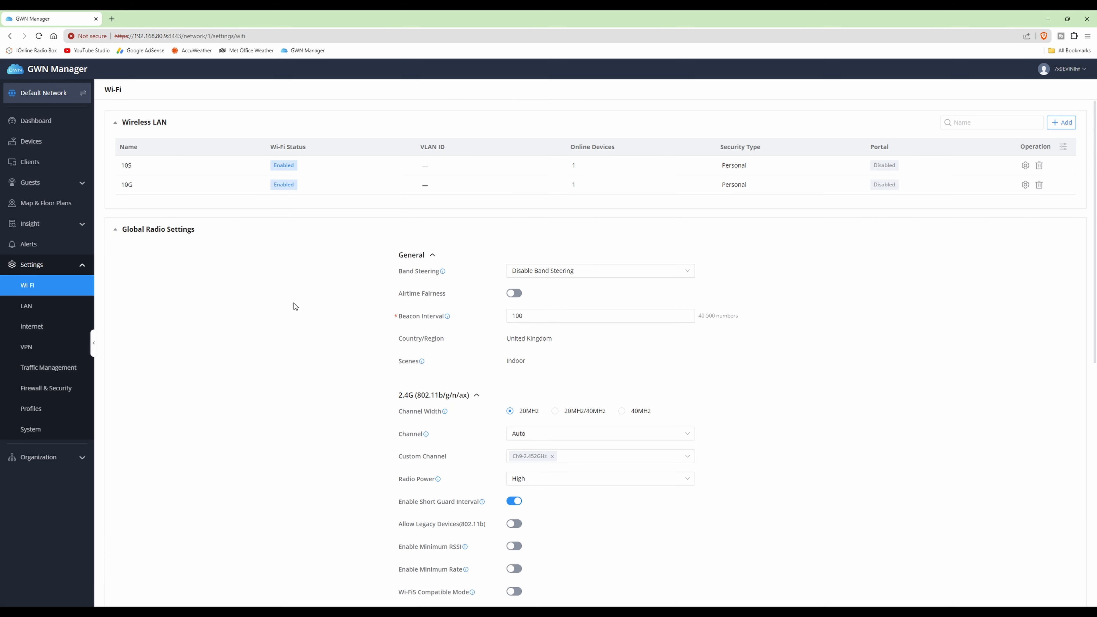
Collapse Global Radio Settings, briefly check Mesh, and switch to the Dashboard.
click(181, 233)
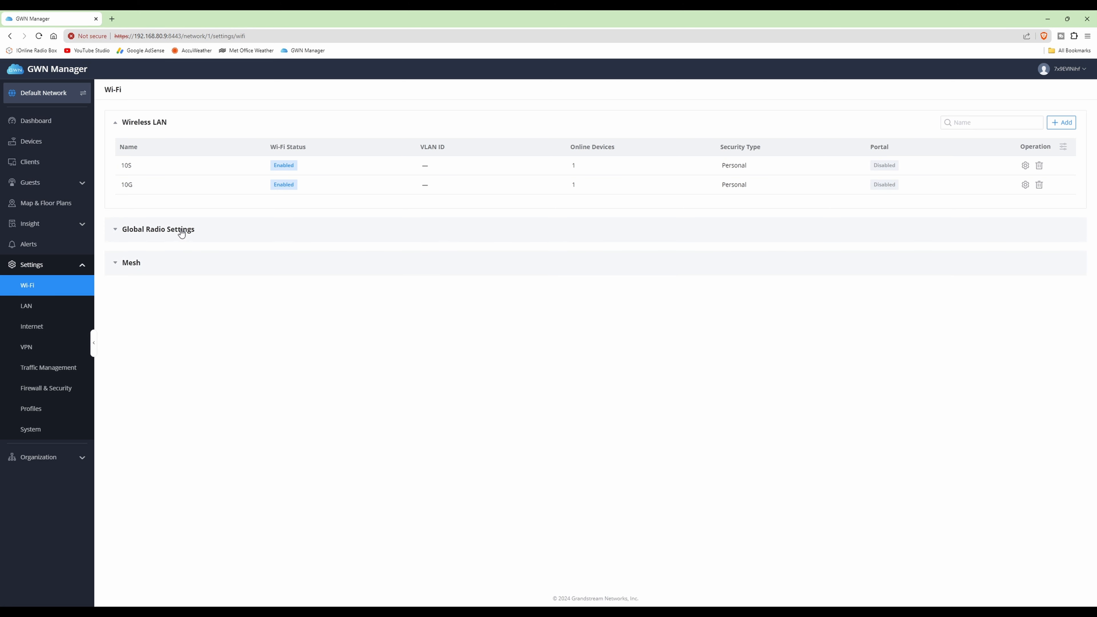
click(126, 264)
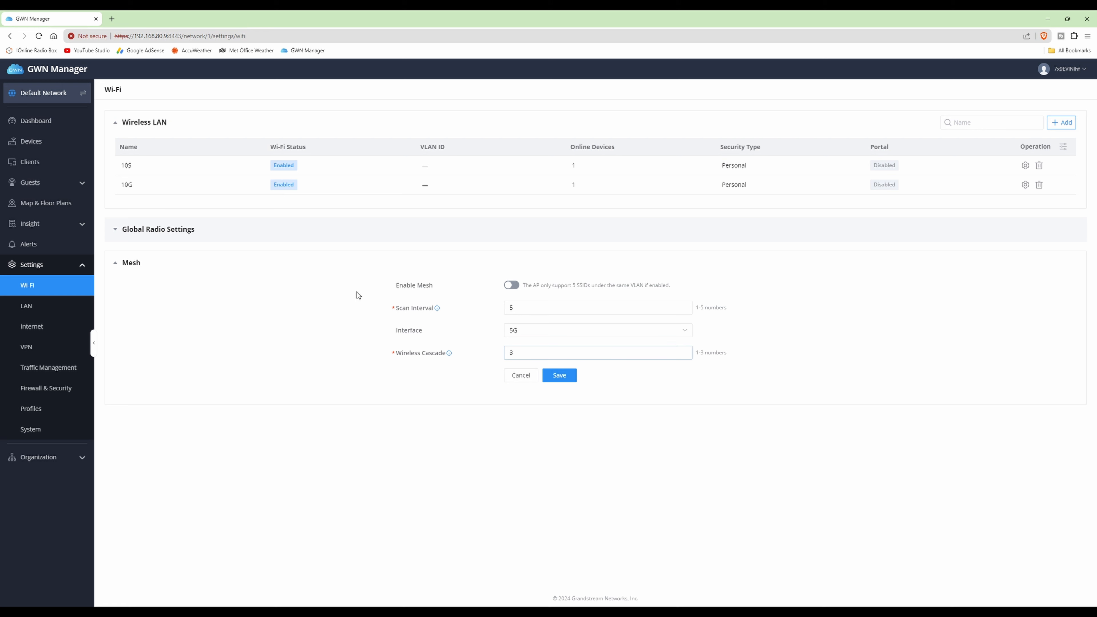
click(136, 266)
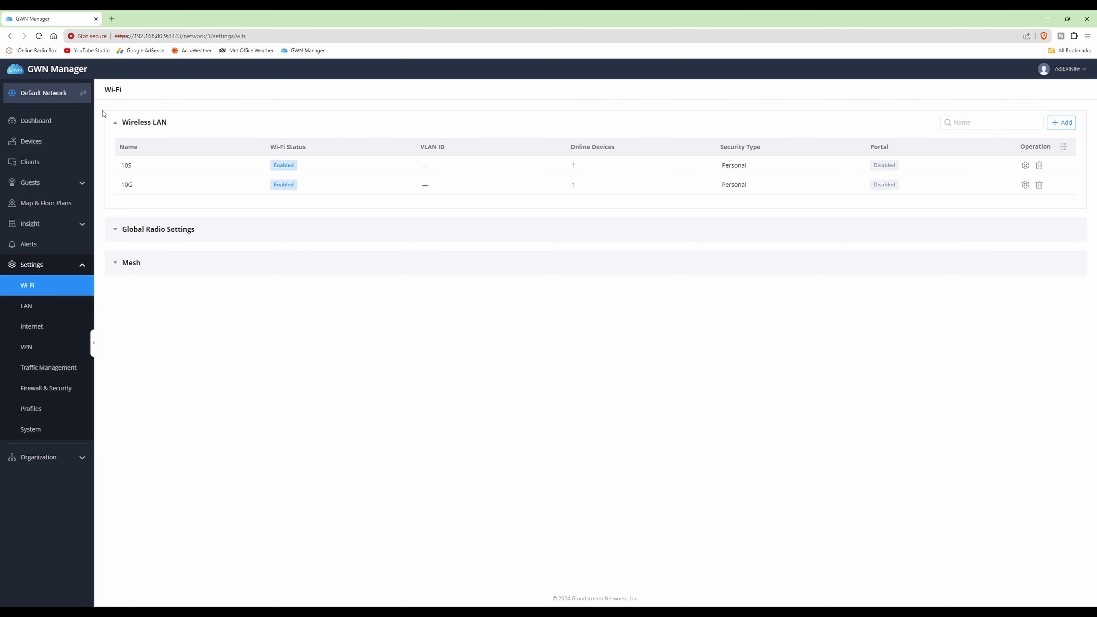
click(46, 121)
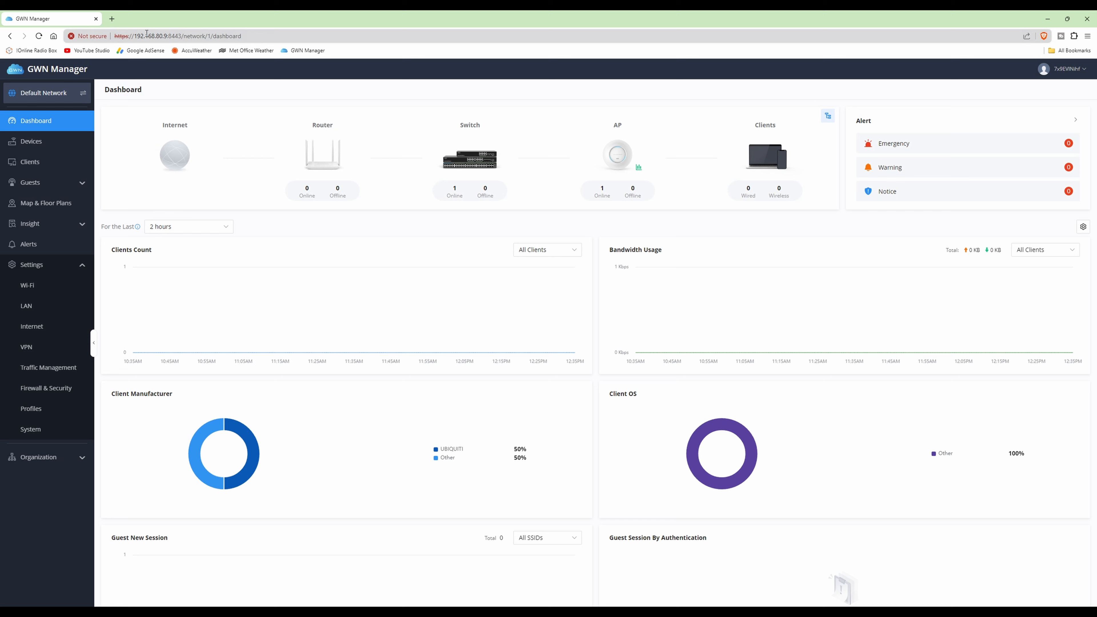
Load the router address 192.168.80.1 in a new Brave tab.
click(114, 19)
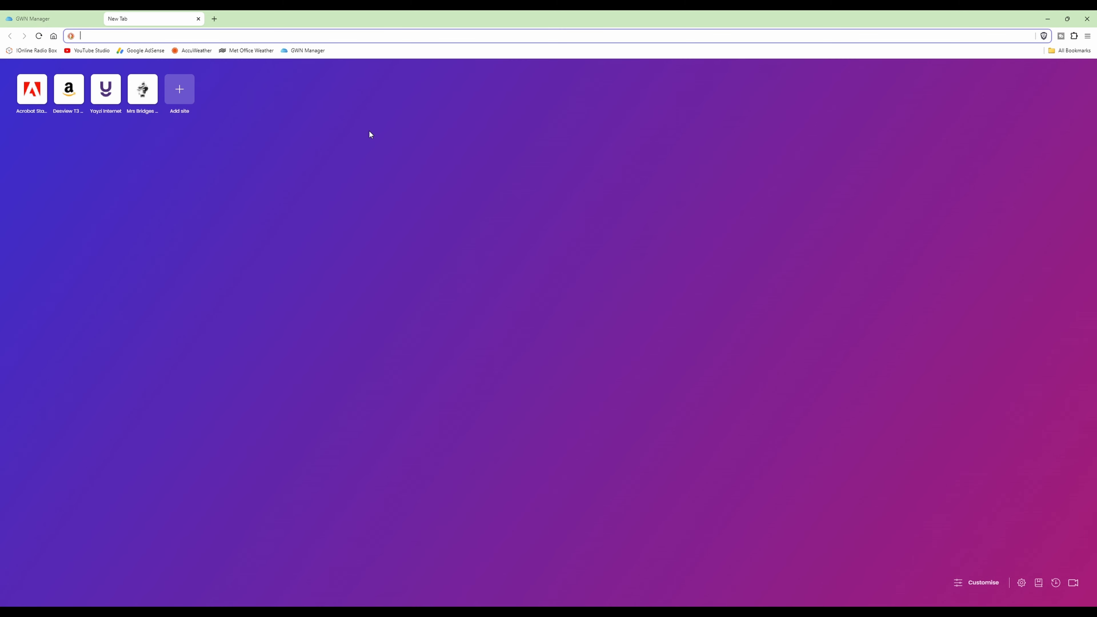
text(192)
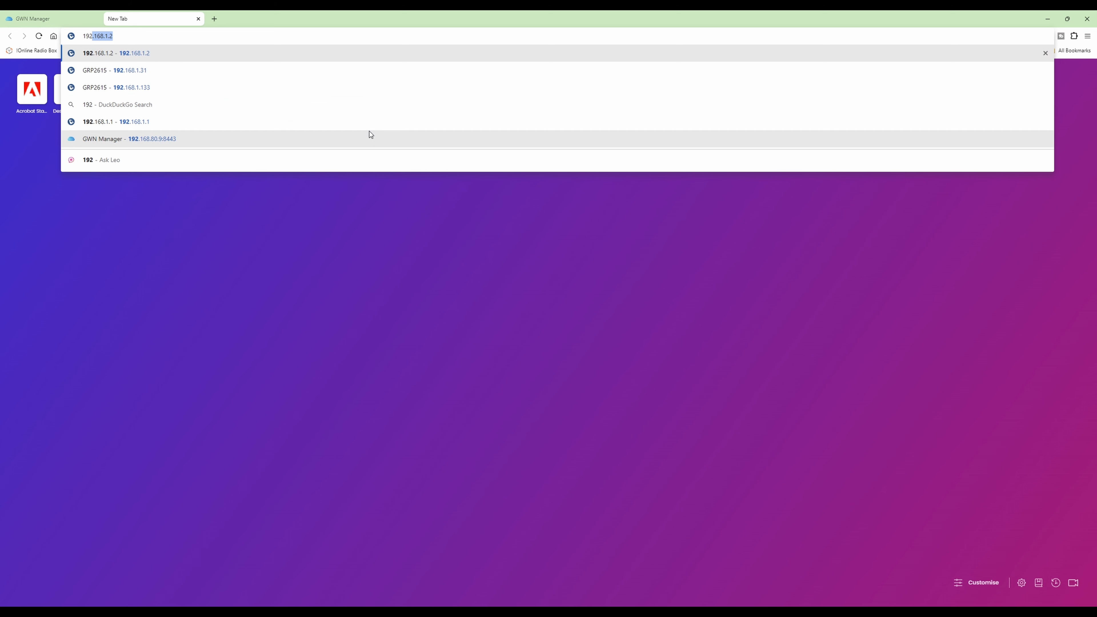
text(.168.80)
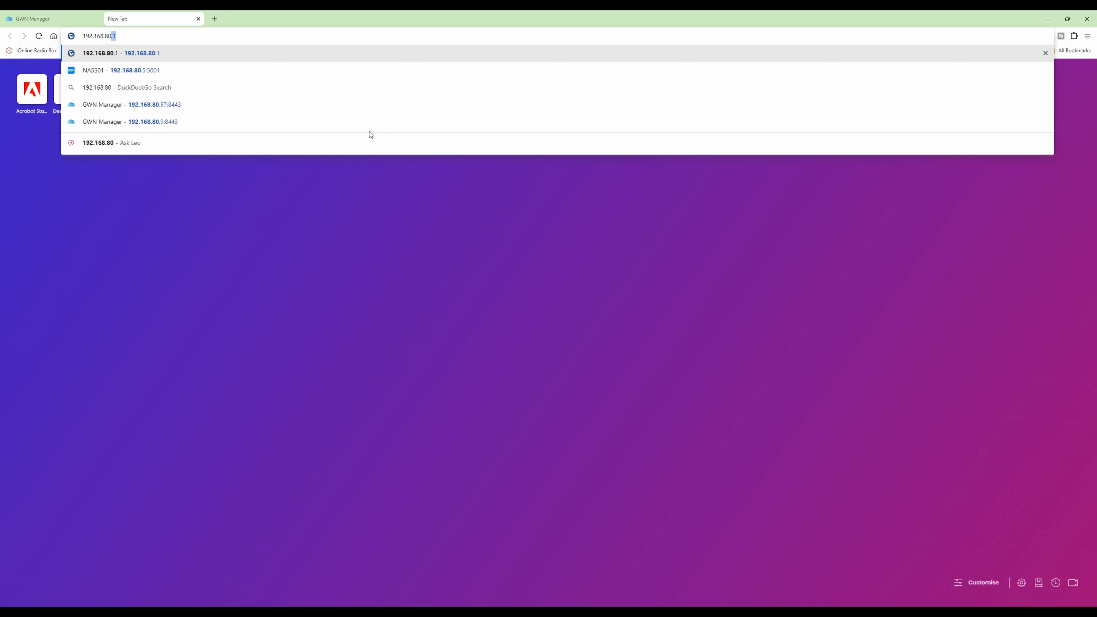
text(.1)
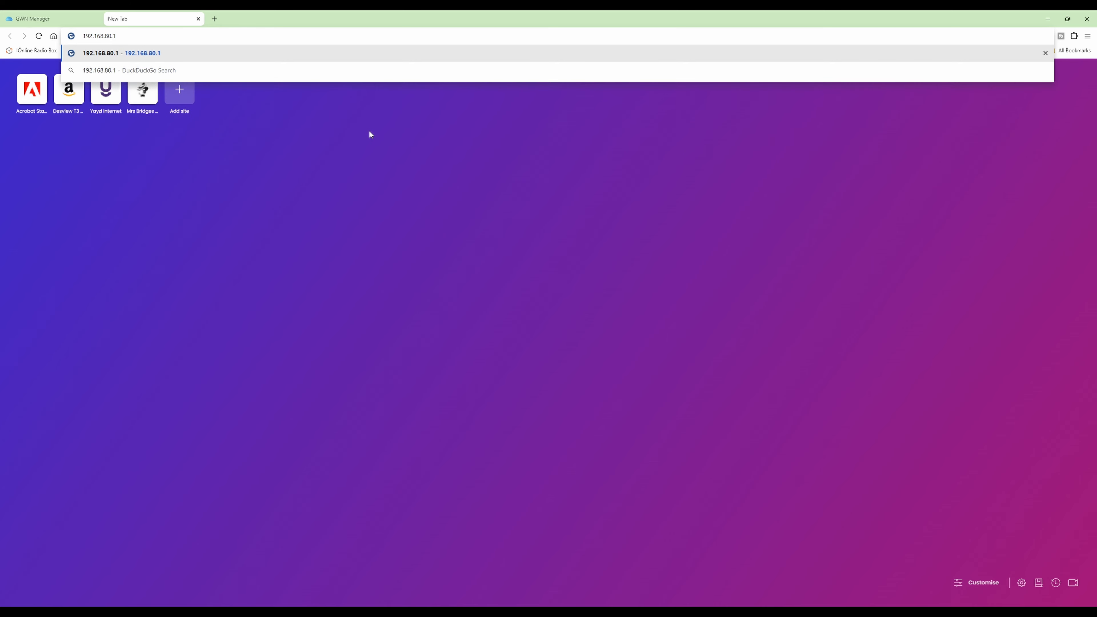
key(Return)
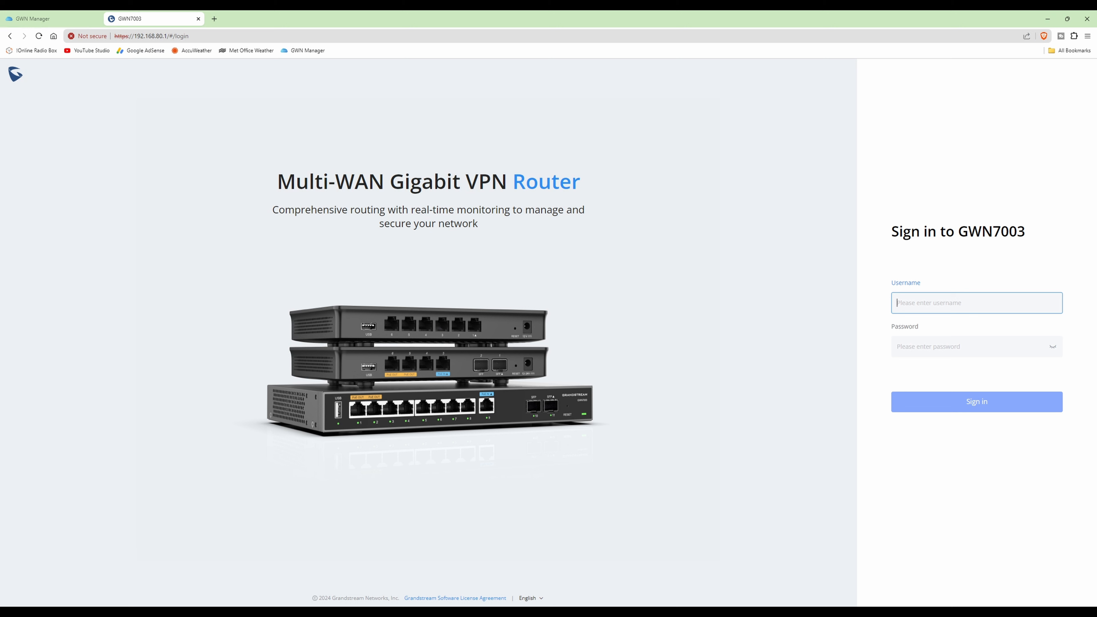
Sign in to the GWN7003 with the admin username and pasted account password.
click(981, 305)
text(admin)
key(Tab)
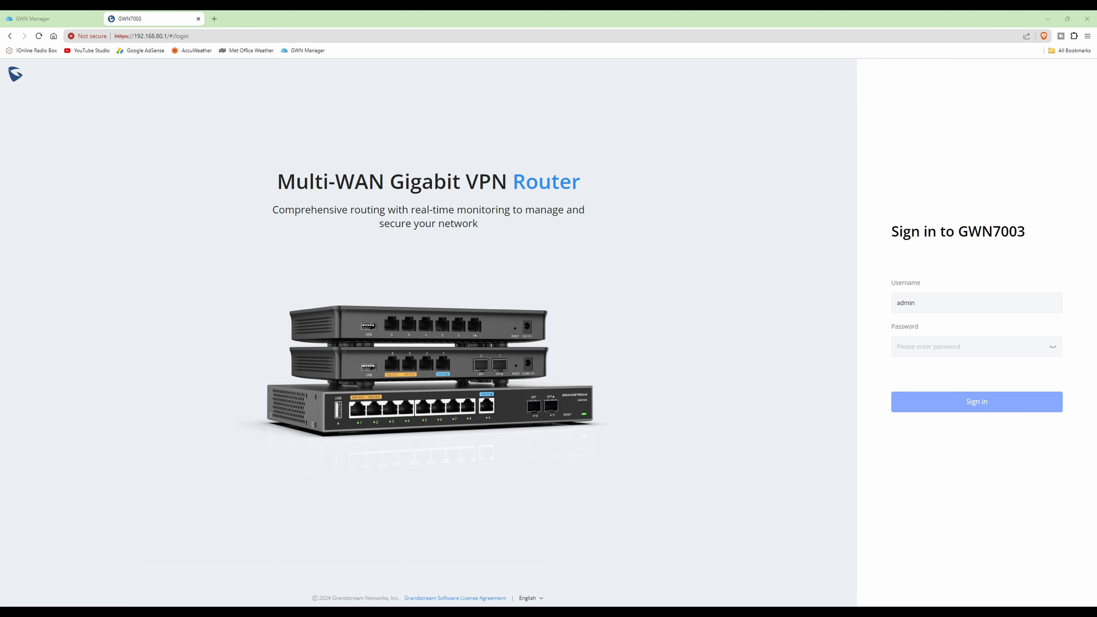
click(951, 341)
key(ctrl+v)
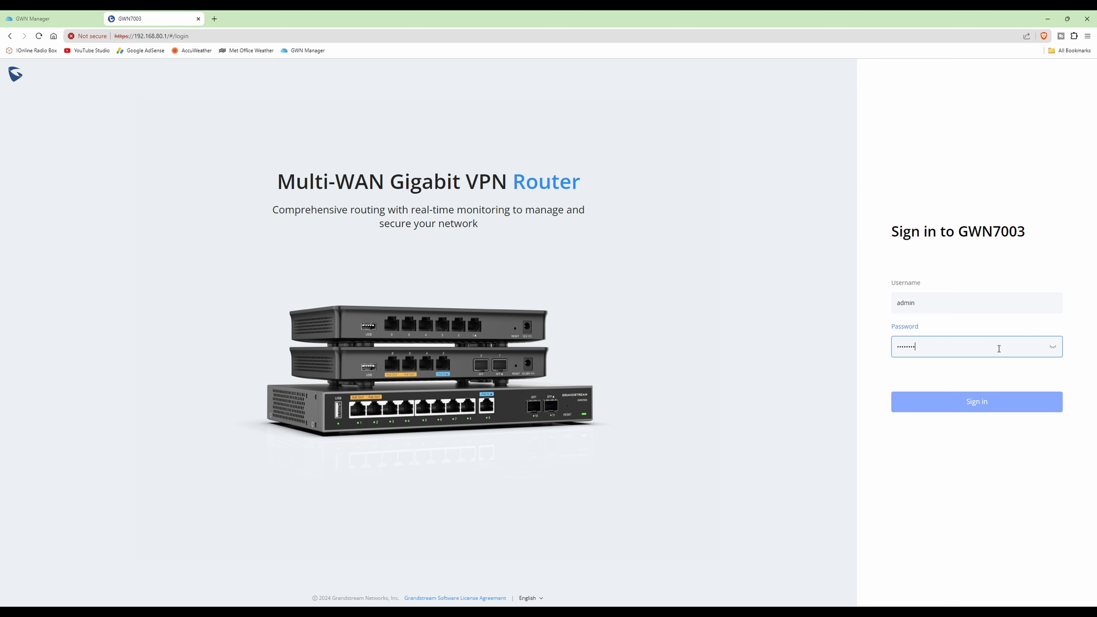
click(986, 405)
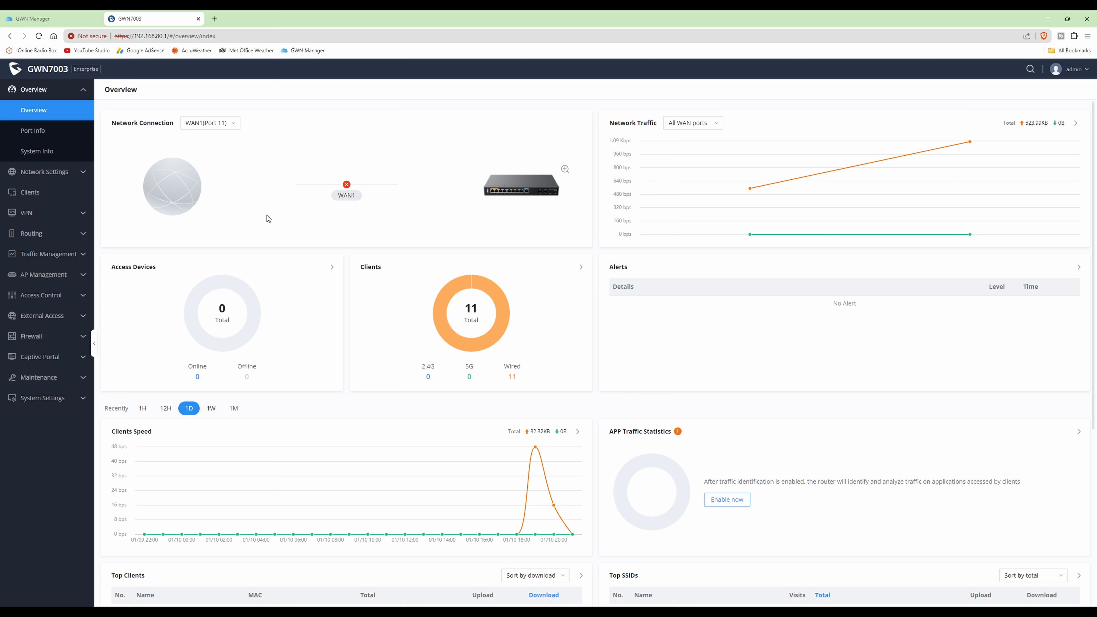
Go to Network Settings > WAN and delete the WAN2 connection on Port 9.
click(54, 174)
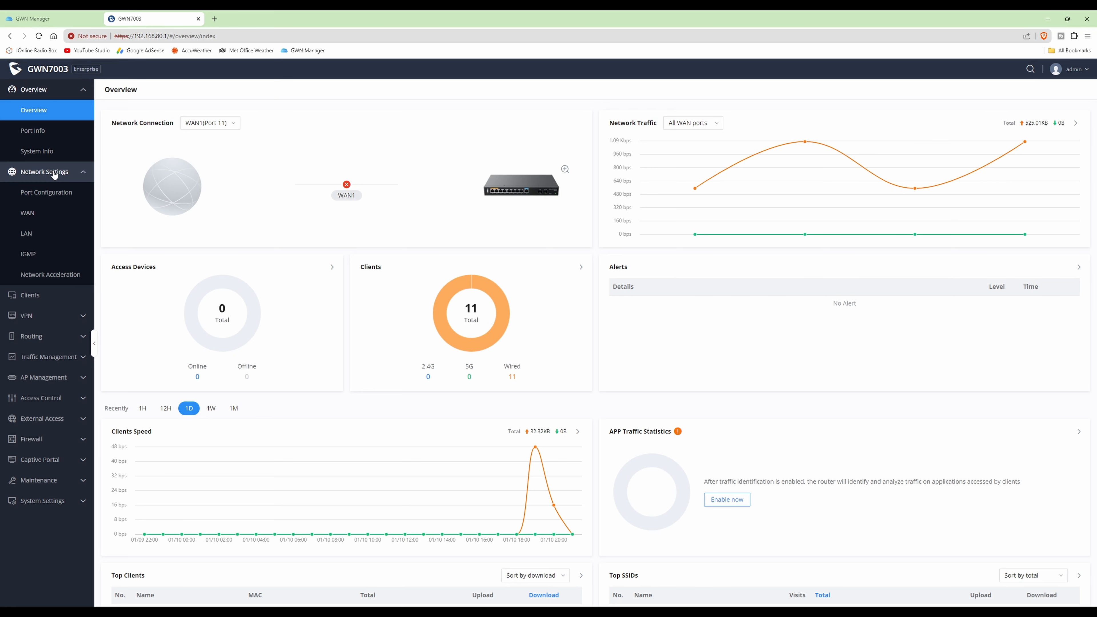
click(29, 214)
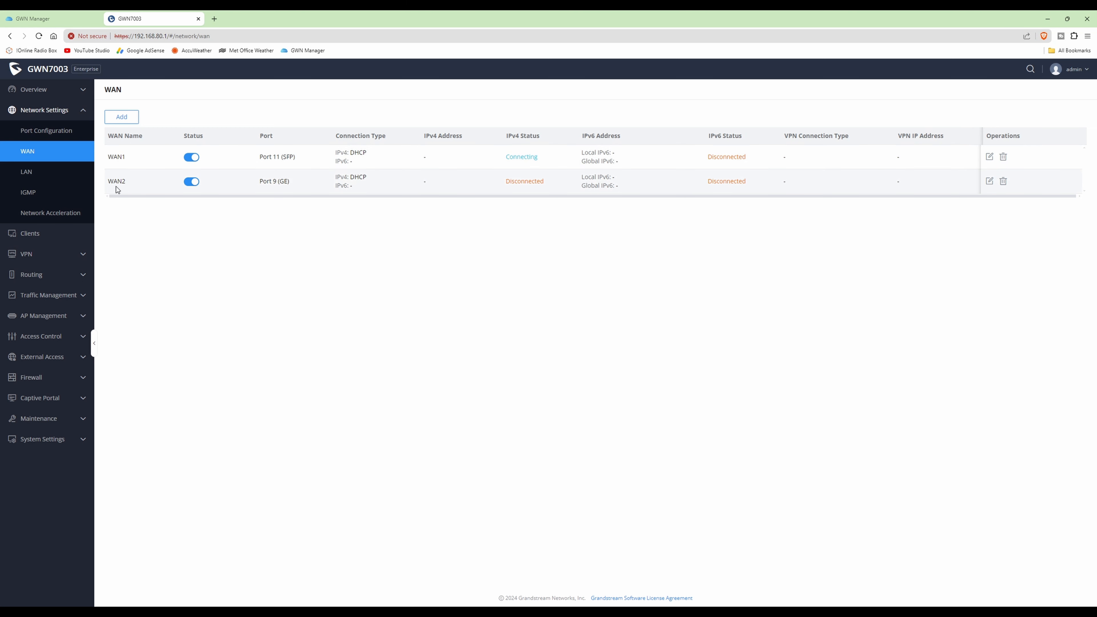
click(1004, 182)
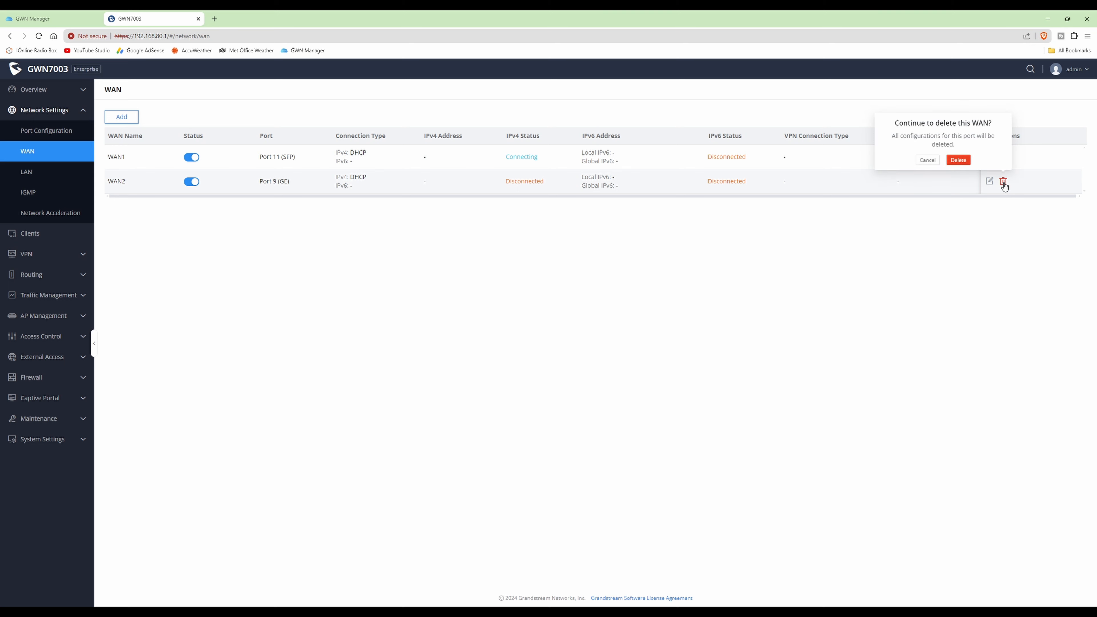
click(959, 161)
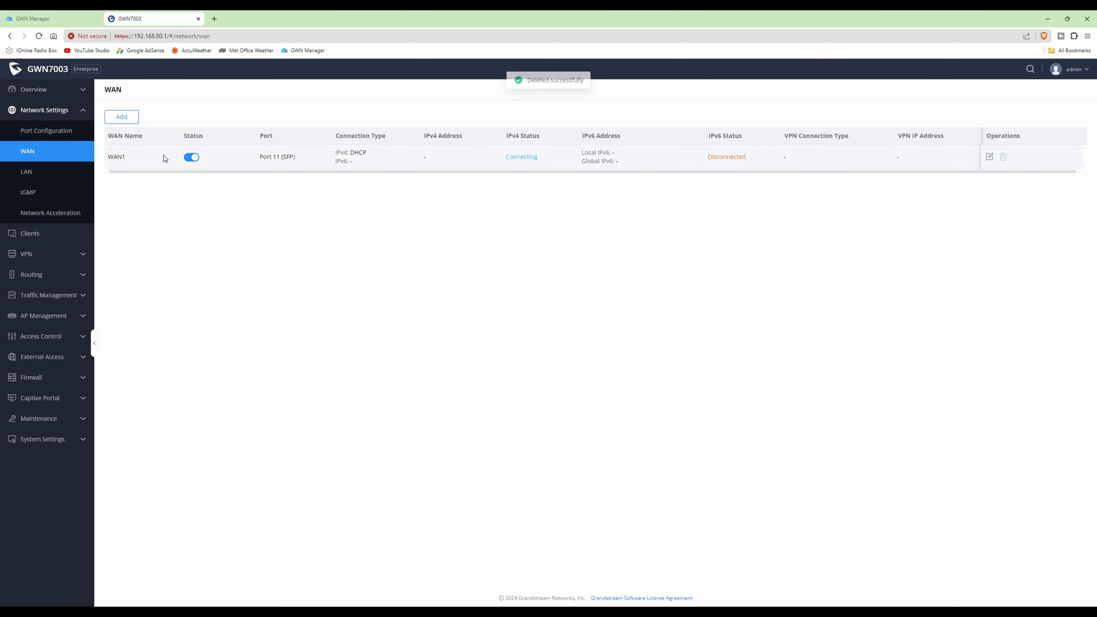
Edit WAN1, keep Port 11 (SFP), and switch its connection type to PPPoE.
click(989, 157)
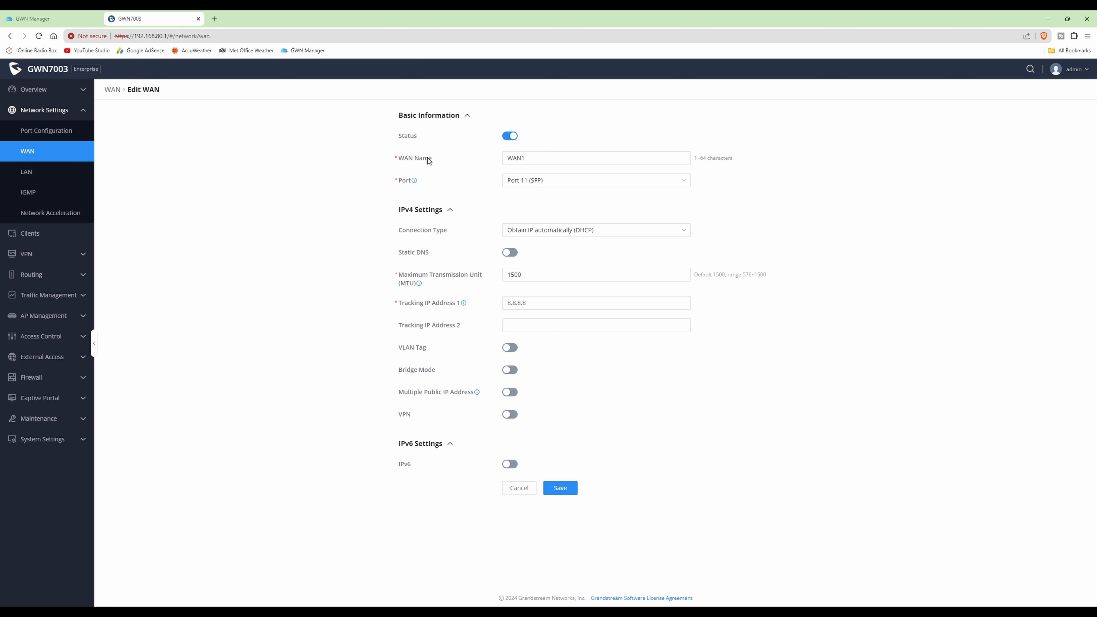
click(568, 162)
click(684, 182)
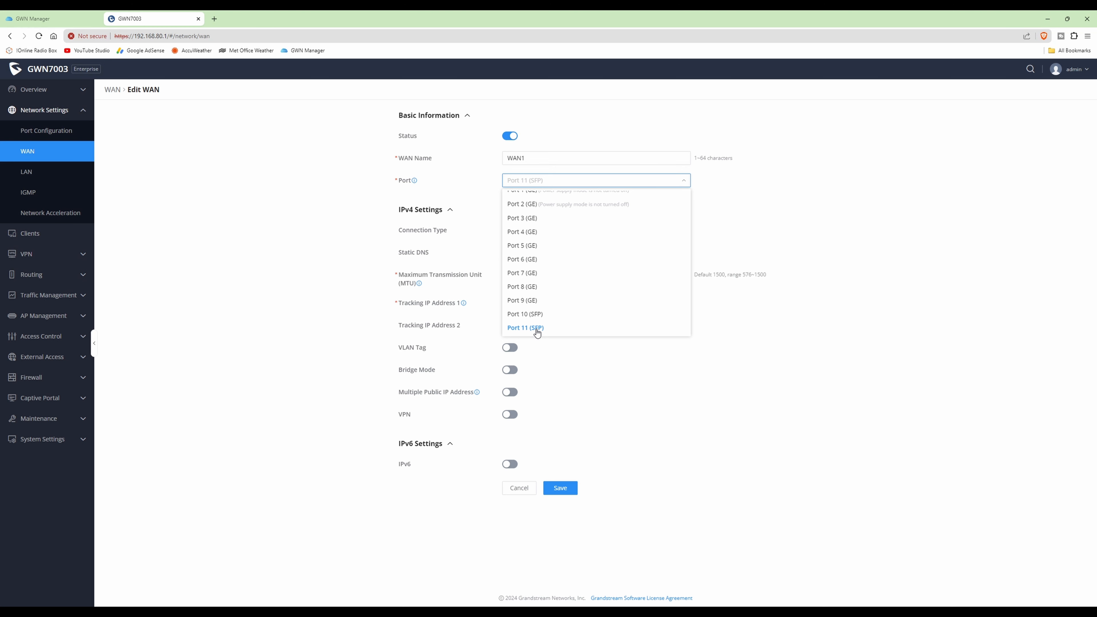
click(527, 328)
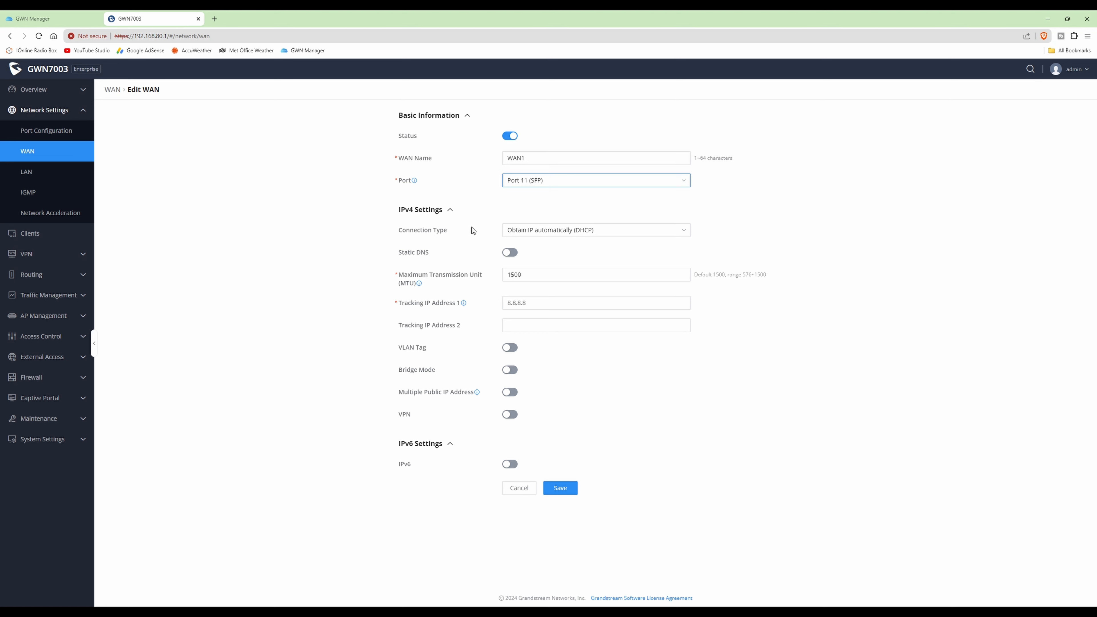
click(638, 229)
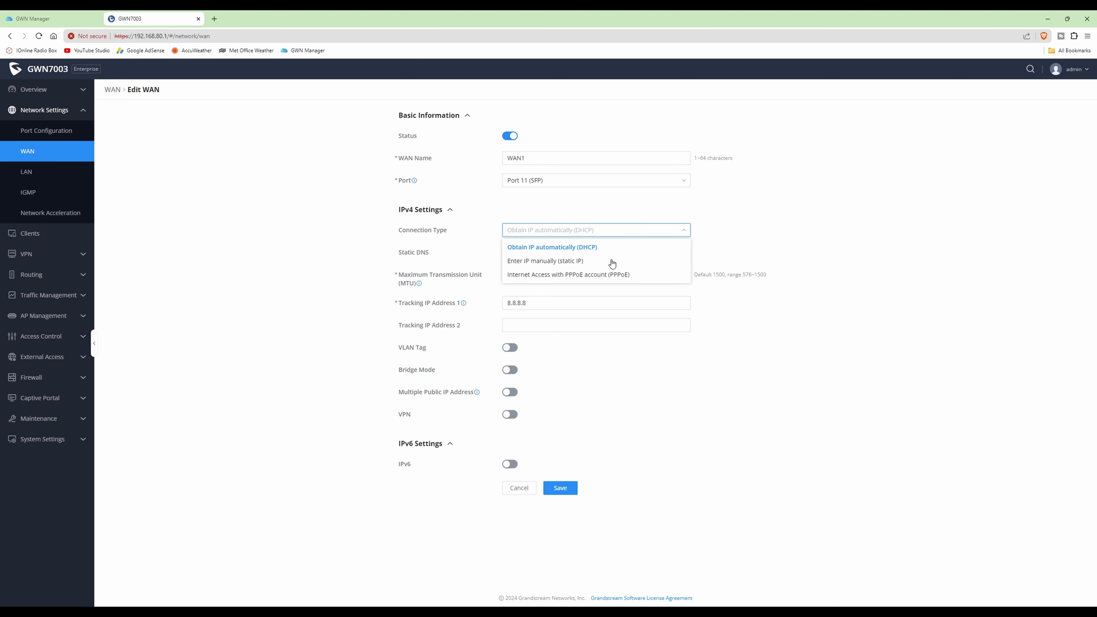
click(615, 275)
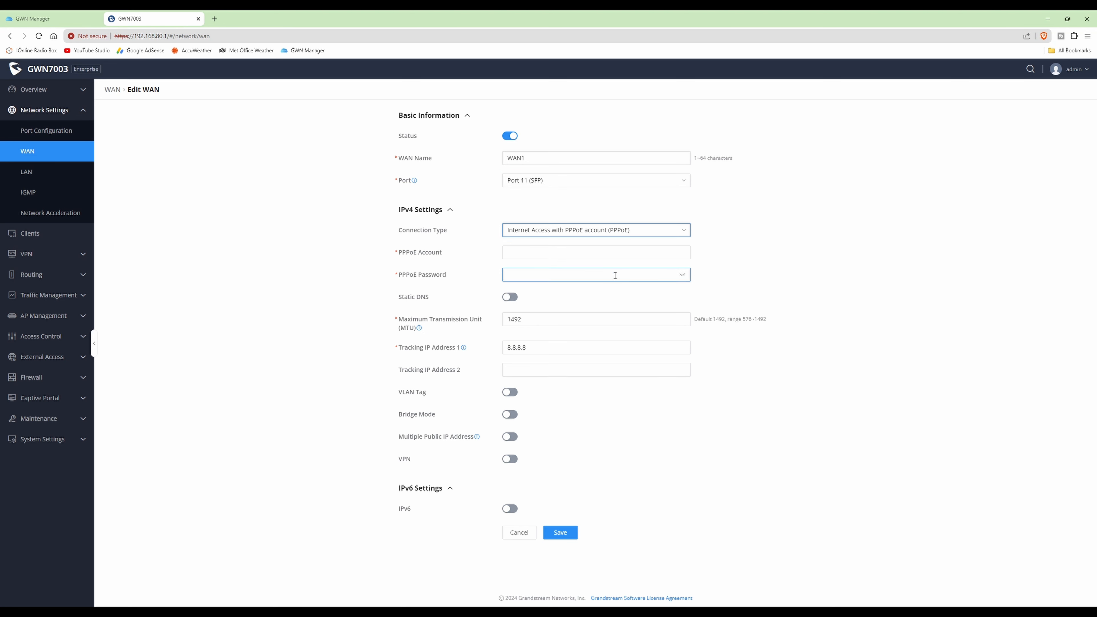
click(659, 234)
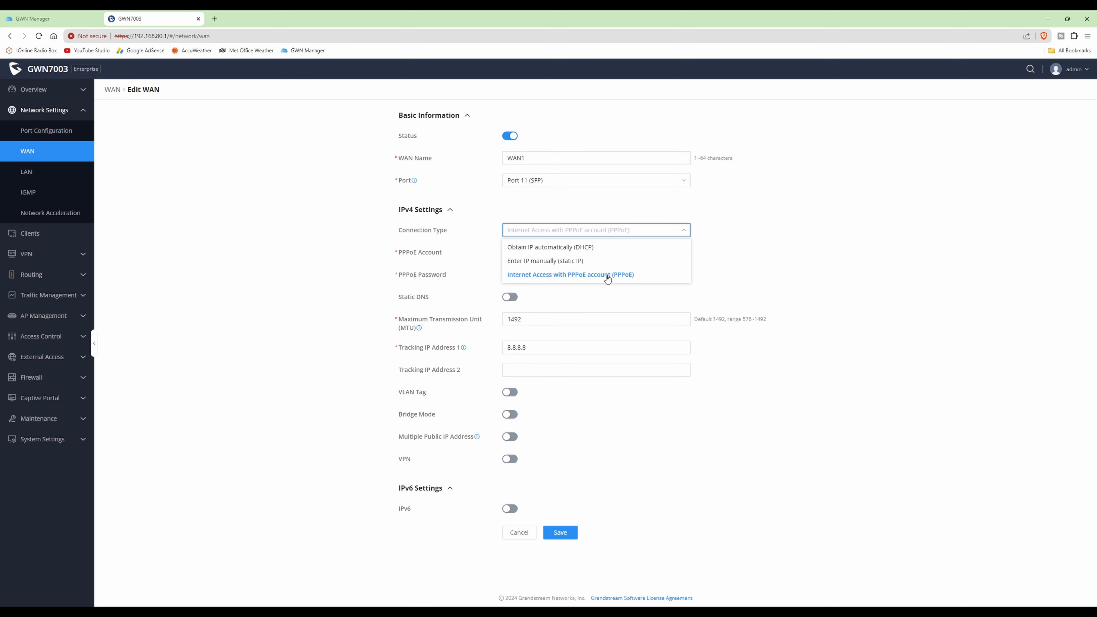
click(611, 276)
Paste the PPPoE account username and password into WAN1's form.
click(602, 249)
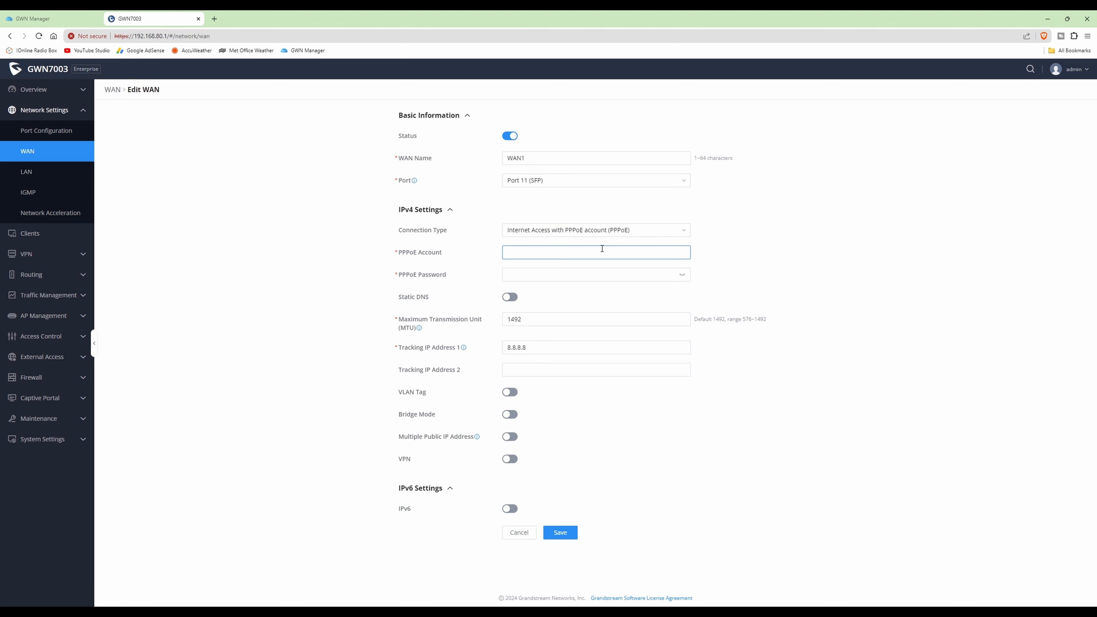
key(ctrl+v)
key(Tab)
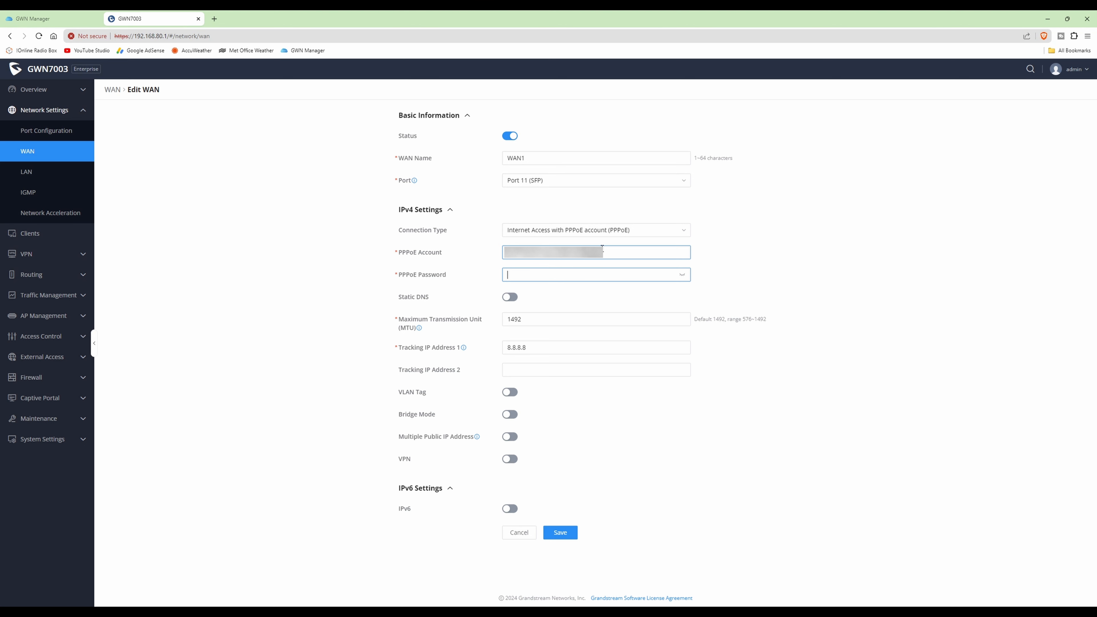
key(ctrl+v)
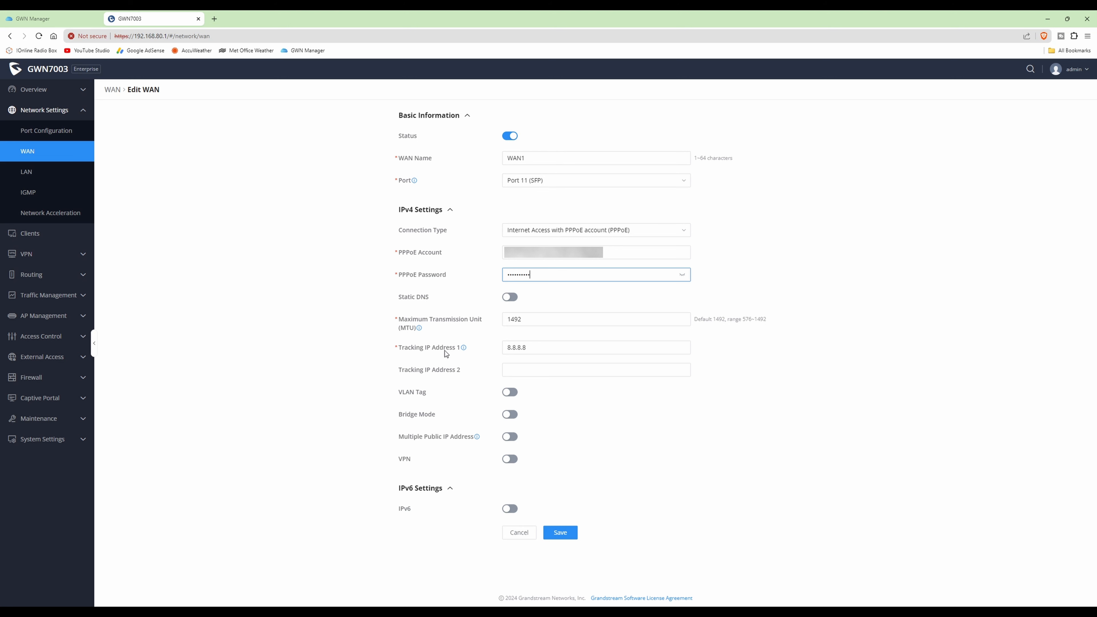
Set the remaining WAN1 options, turning on VLAN tagging with VLAN Tag ID 911.
click(530, 348)
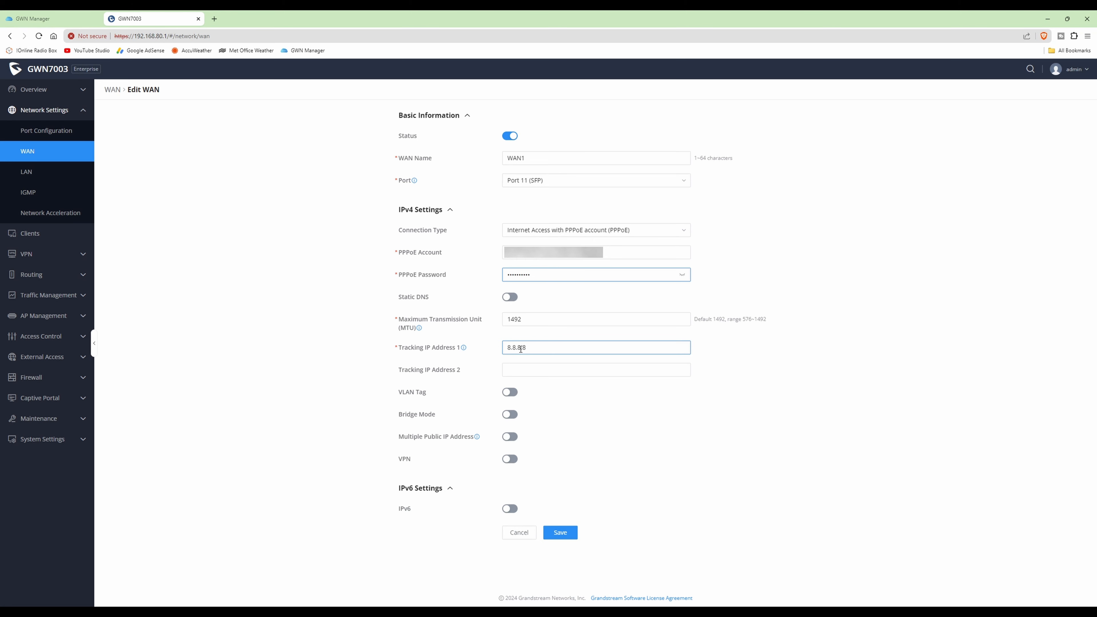
click(578, 370)
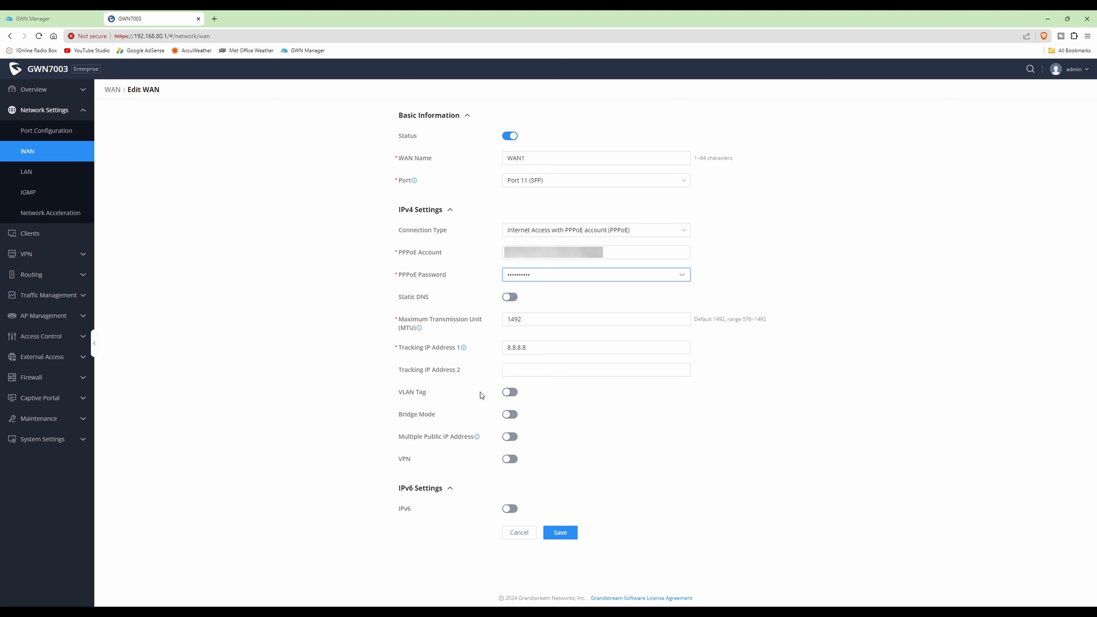
click(511, 393)
click(569, 426)
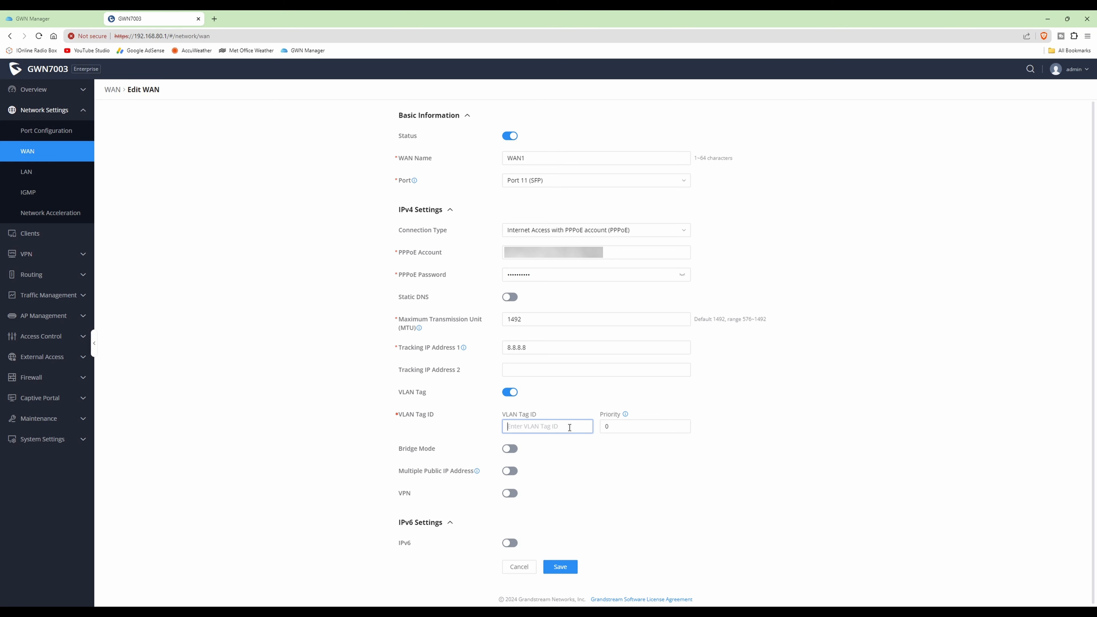
text(911)
Enable static DNS on WAN1 with preferred 1.1.1.1 and alternative 1.0.0.1, then save.
click(509, 298)
click(565, 315)
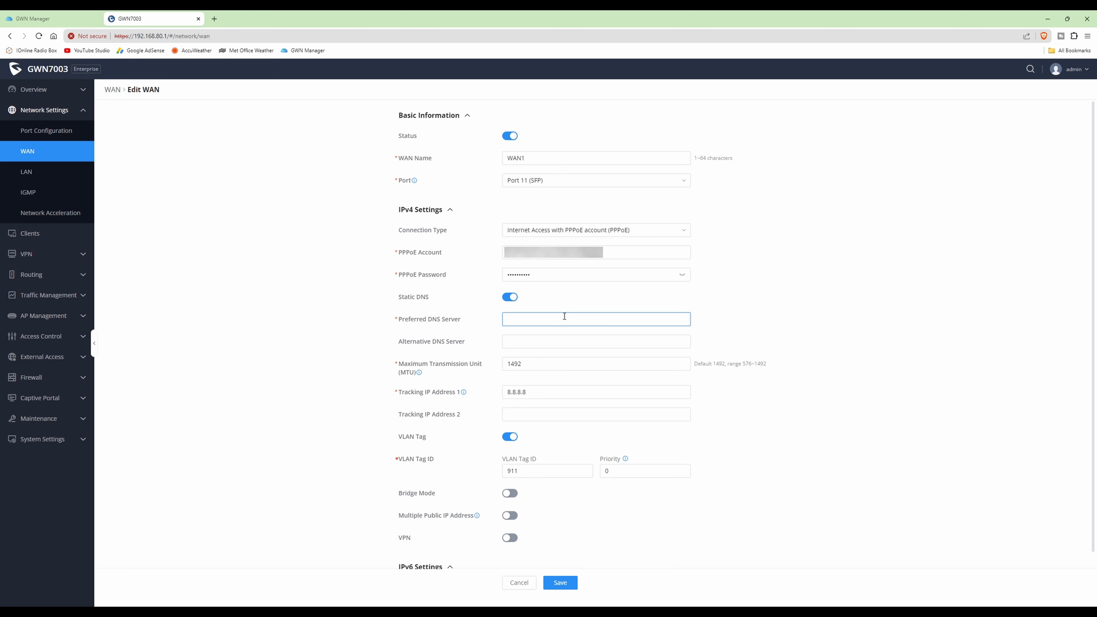
text(1.1.1.11)
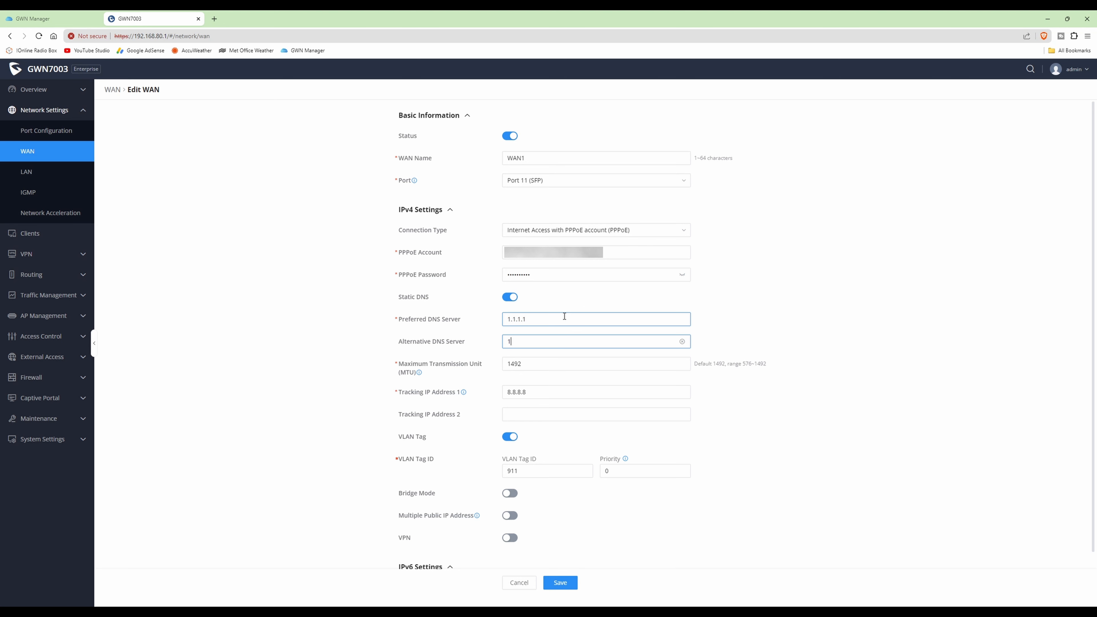
text(.0.0.1)
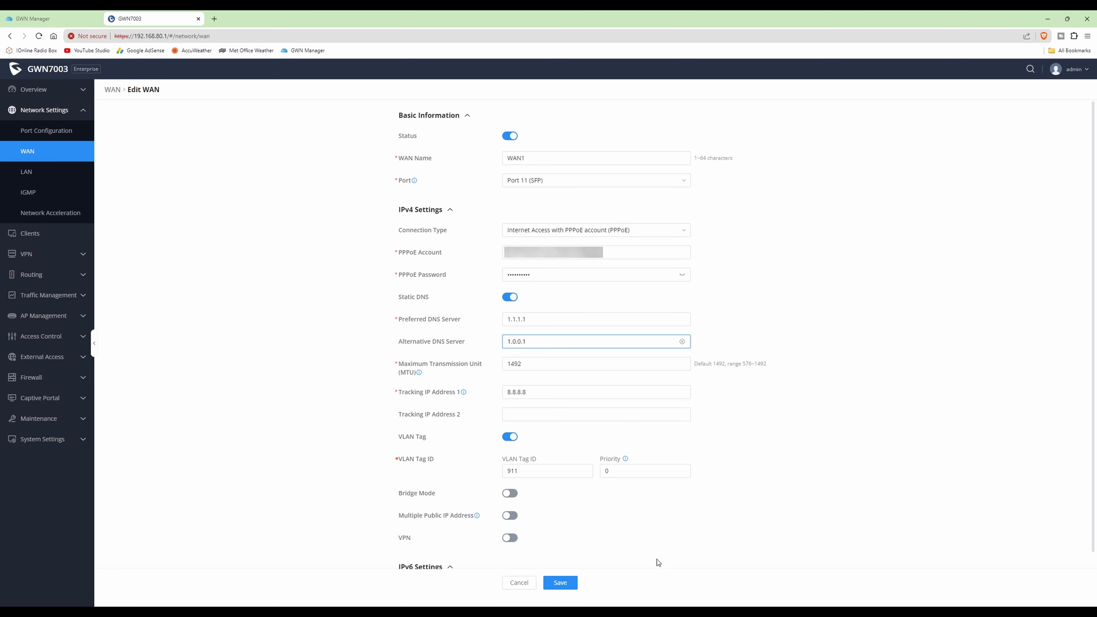
click(565, 581)
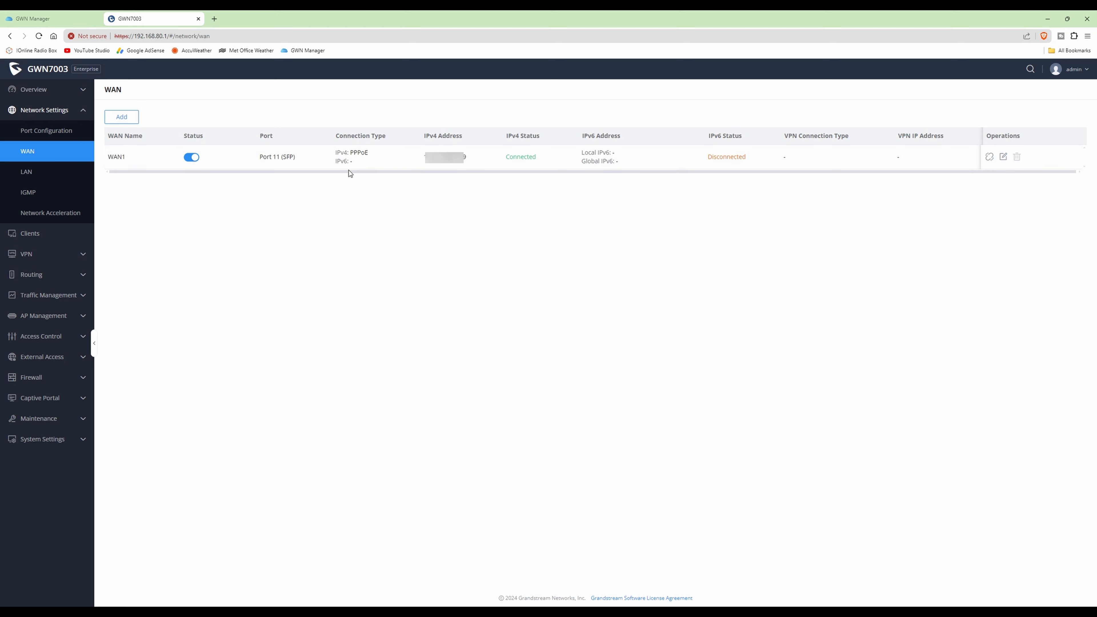
Check the LAN, WAN and Overview dashboard pages, then log out of the GWN7003 admin account.
click(30, 173)
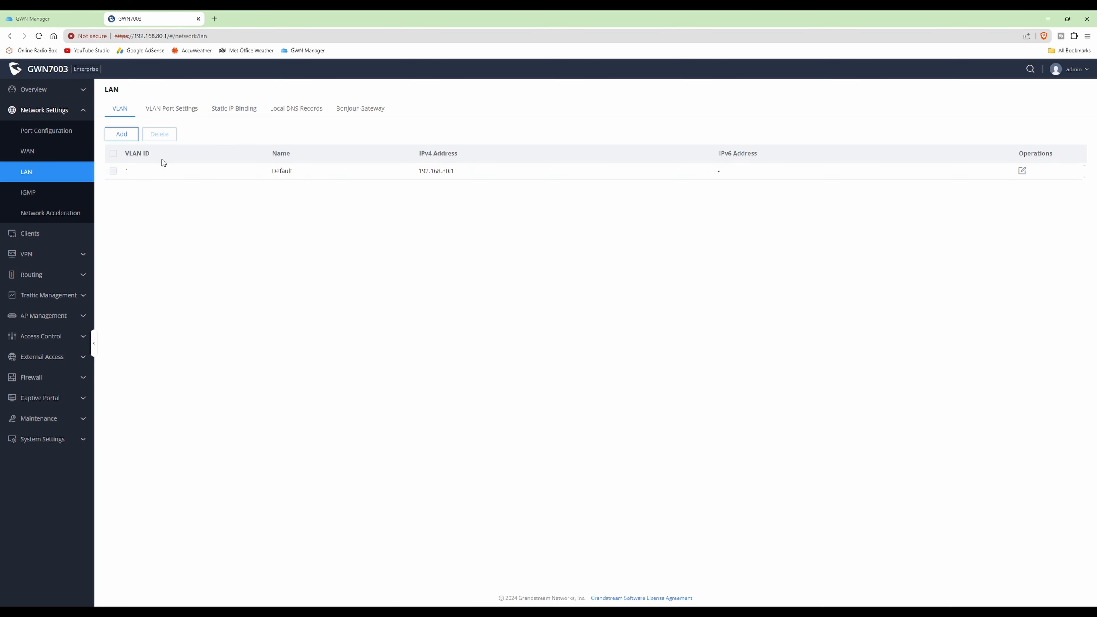
click(34, 152)
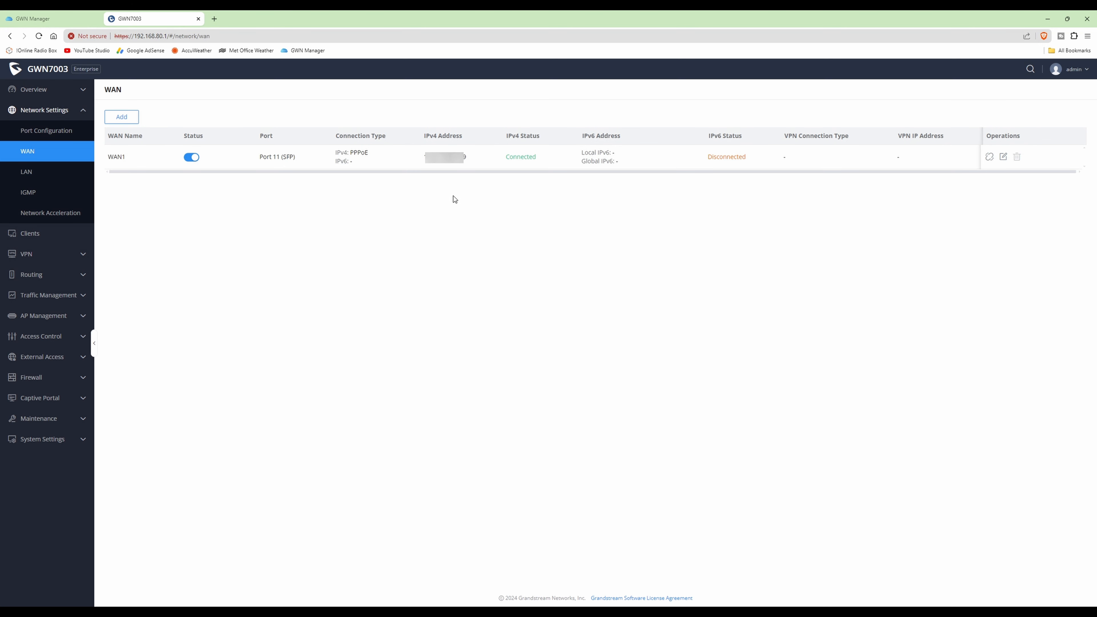
click(39, 90)
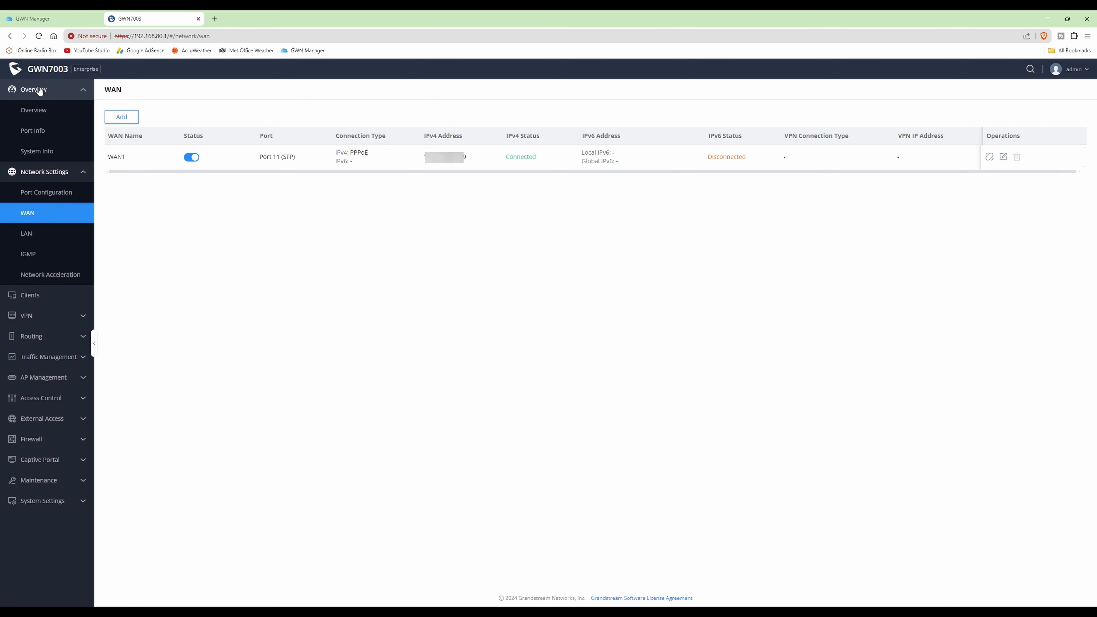
click(40, 112)
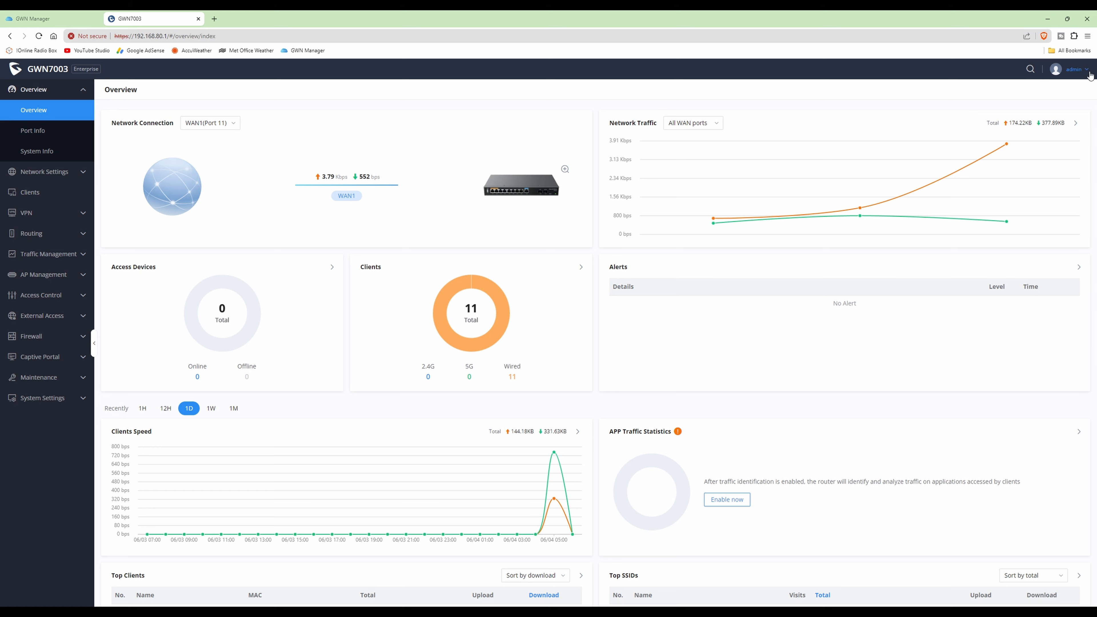
click(1076, 70)
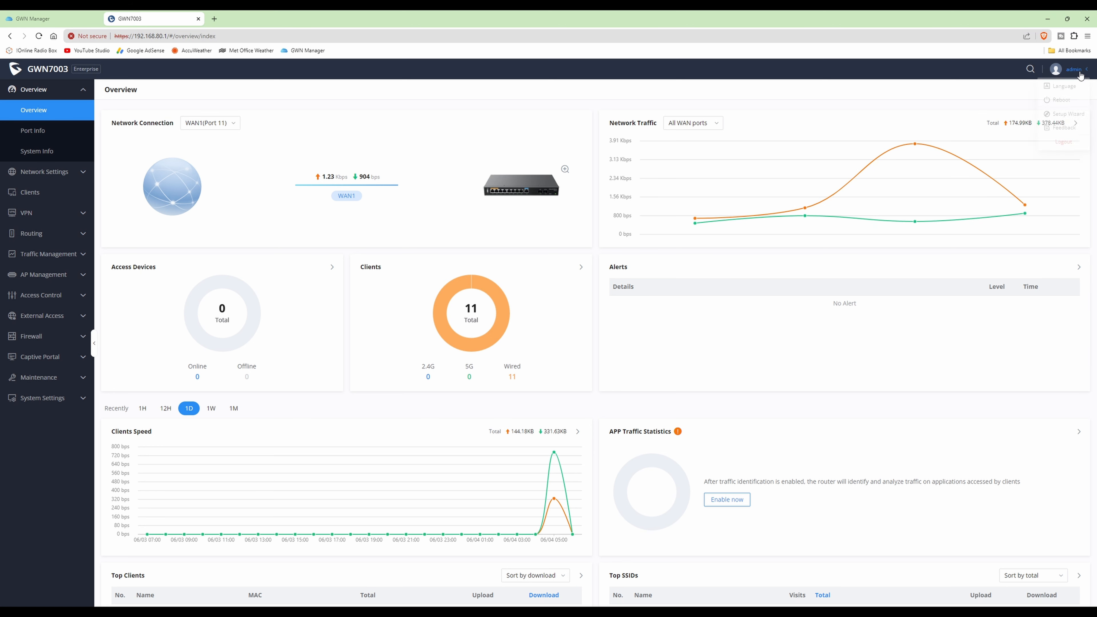
click(1067, 145)
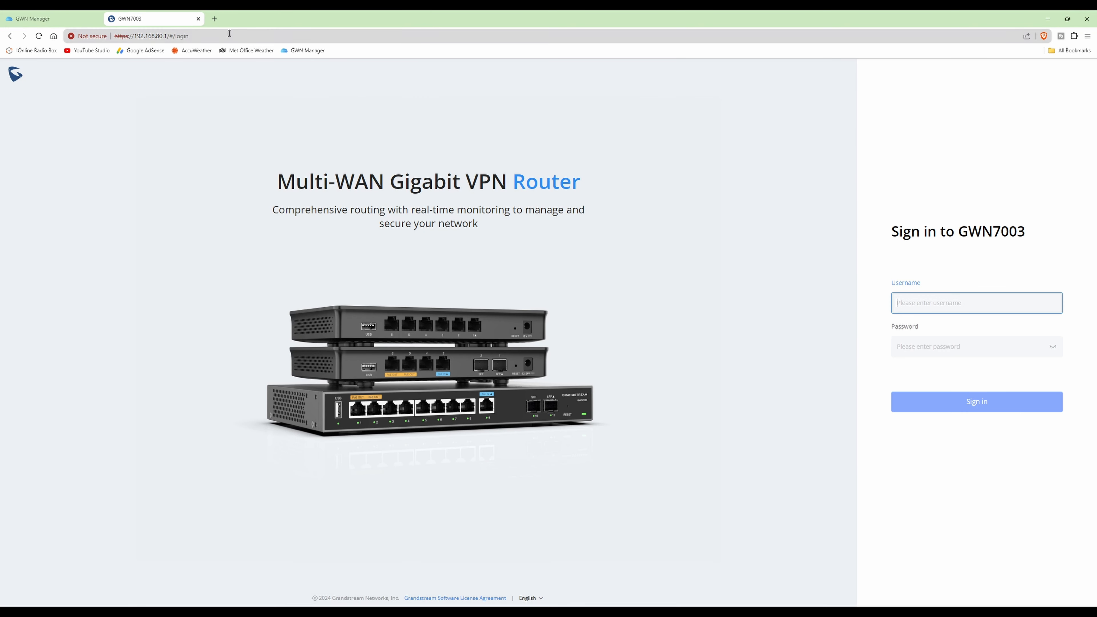
Close the GWN7003 tab, reload GWN Manager, and view the Devices list with GWN7665 and GWN7813.
click(198, 19)
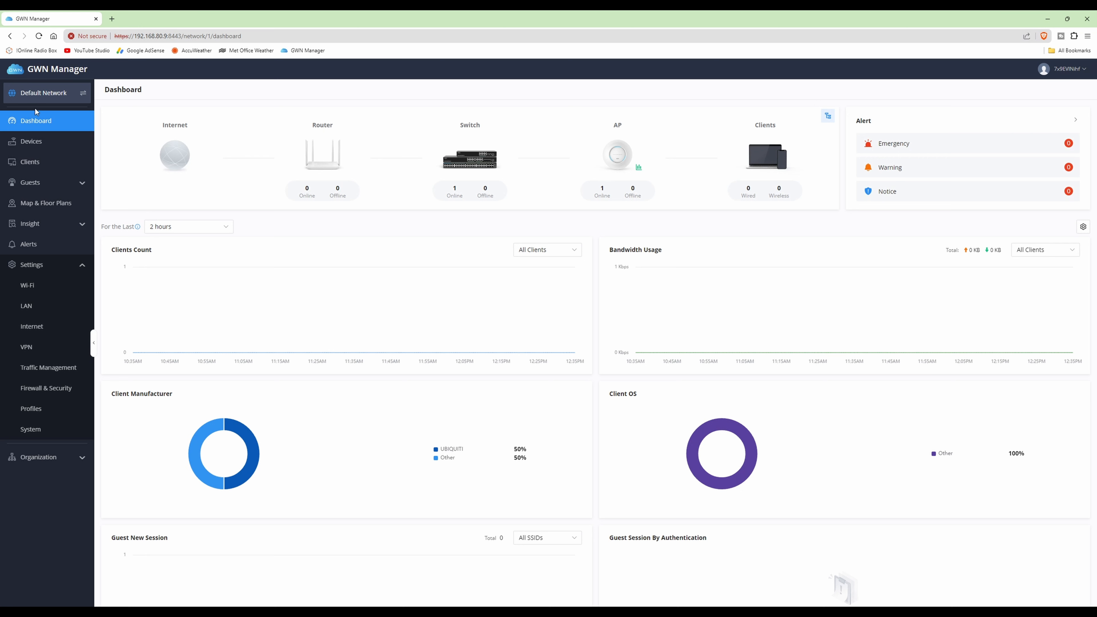
click(39, 36)
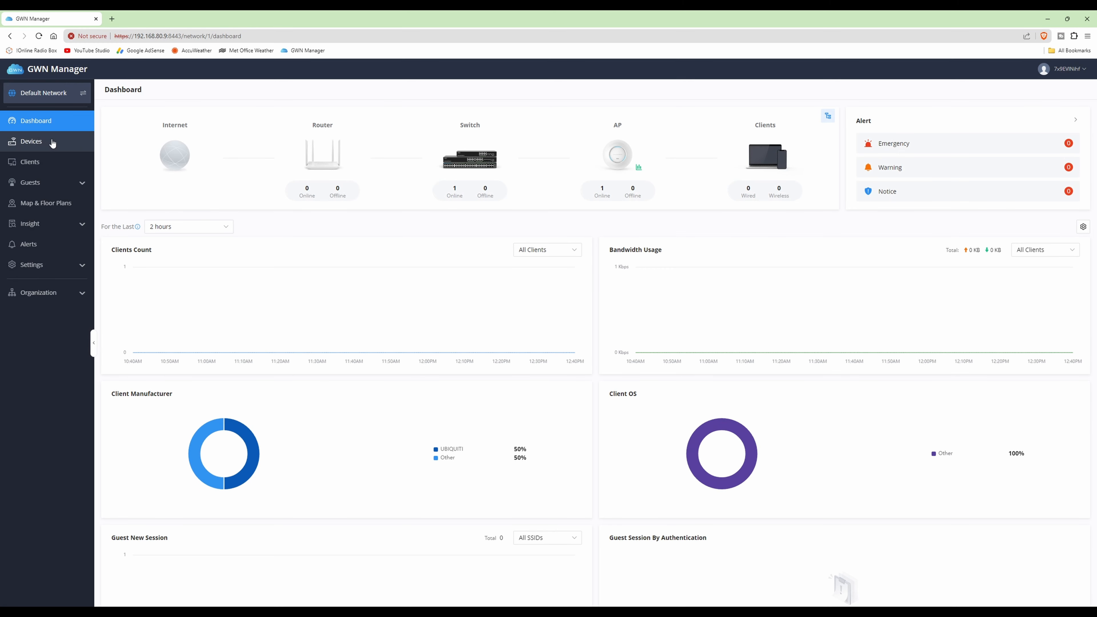
click(38, 144)
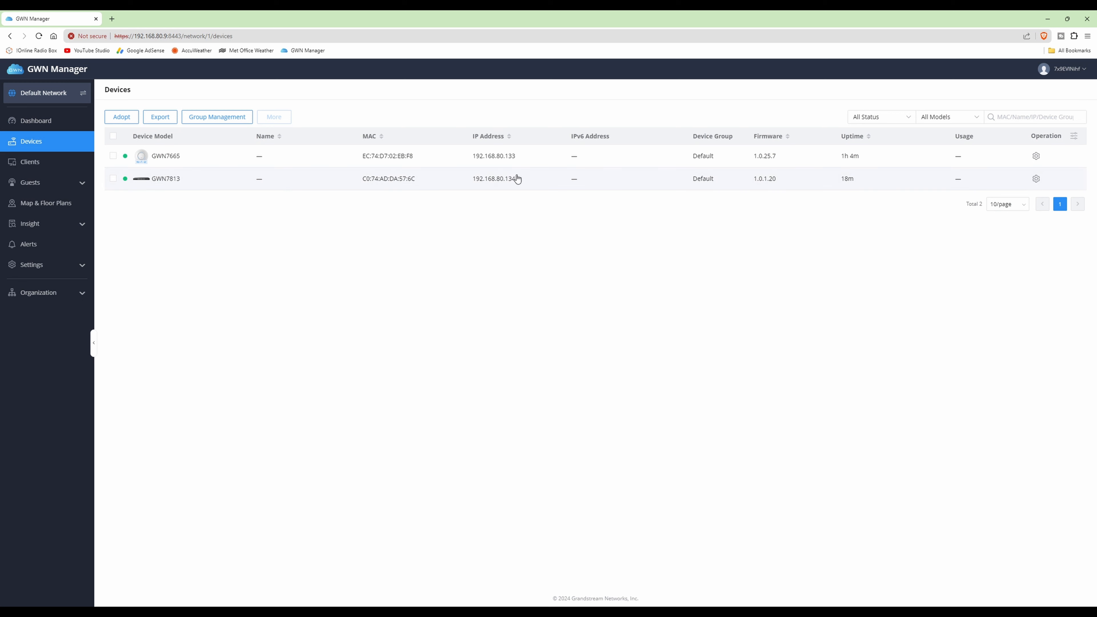
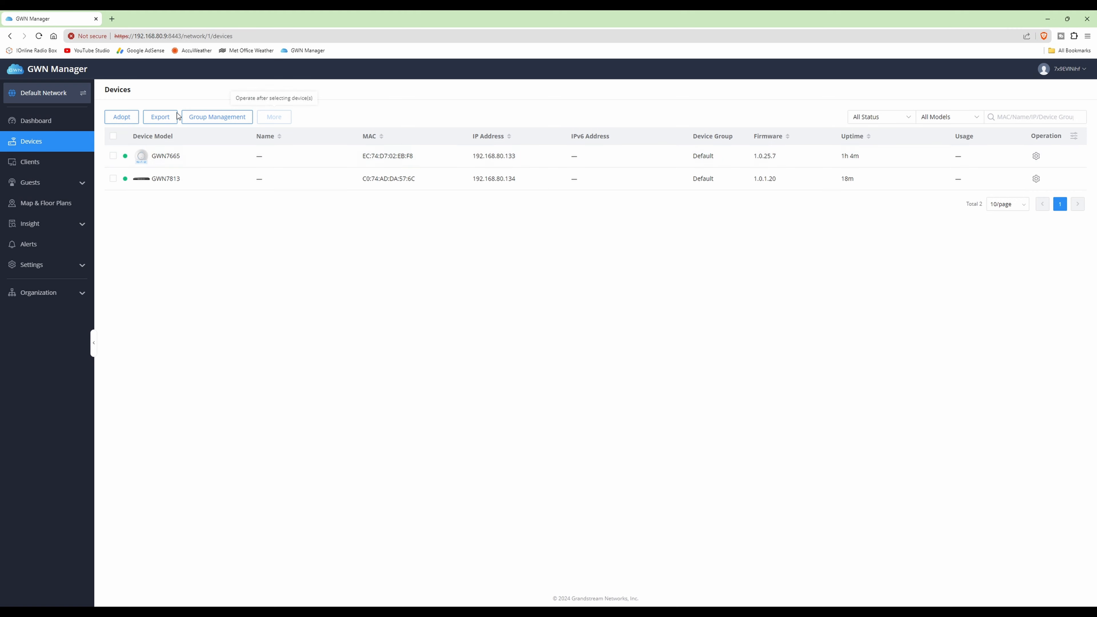
Adopt the GWN7003 router, assign it the network's existing SSIDs, and dismiss the result.
click(125, 117)
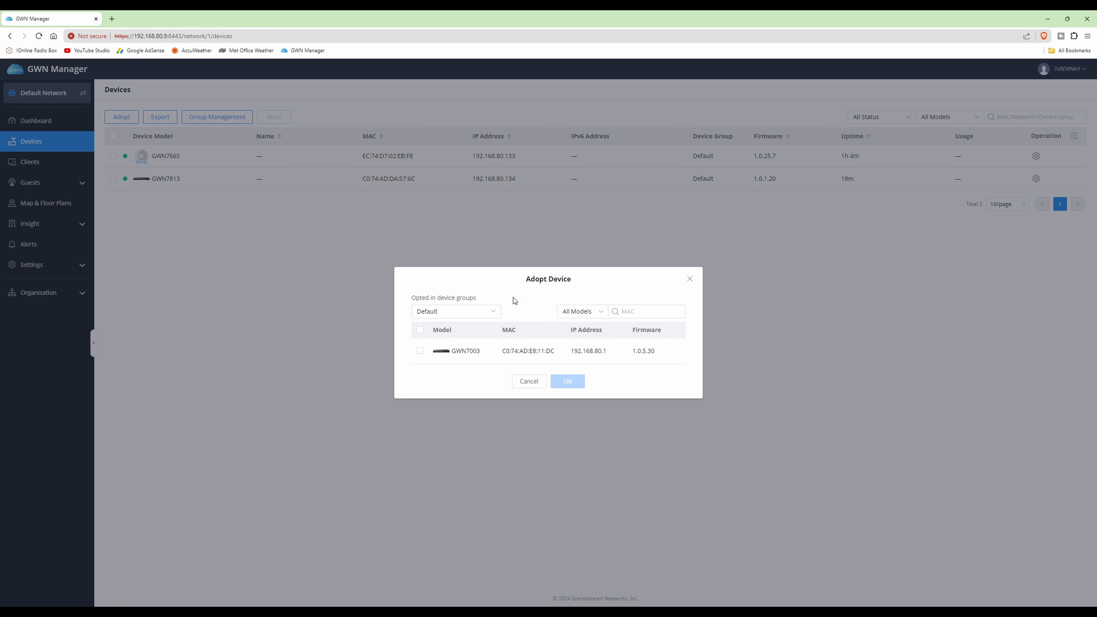
click(420, 351)
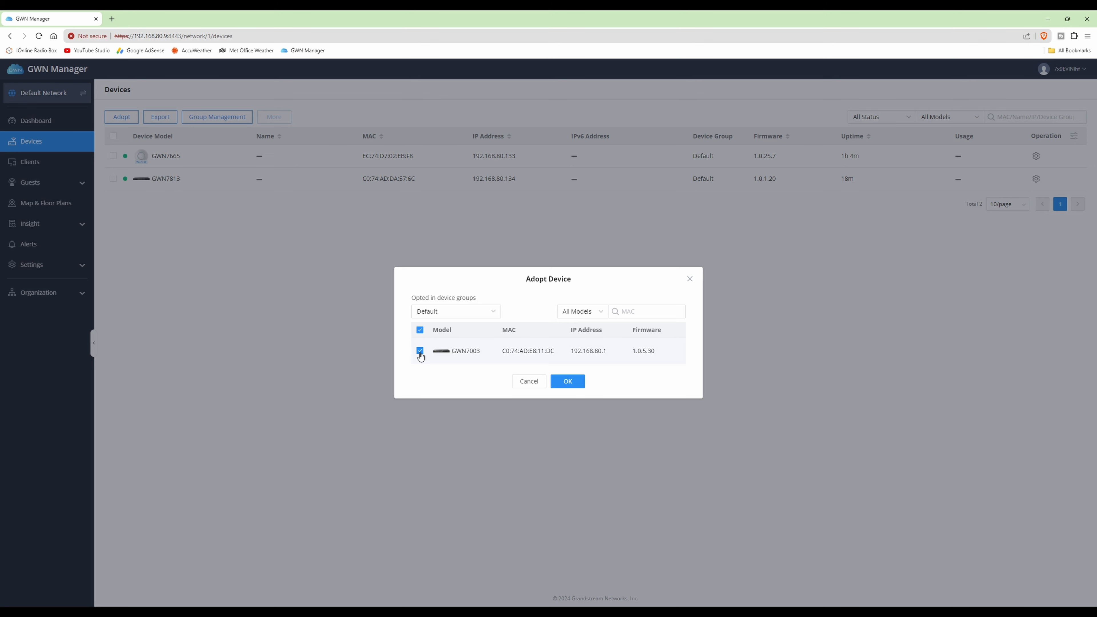
click(568, 382)
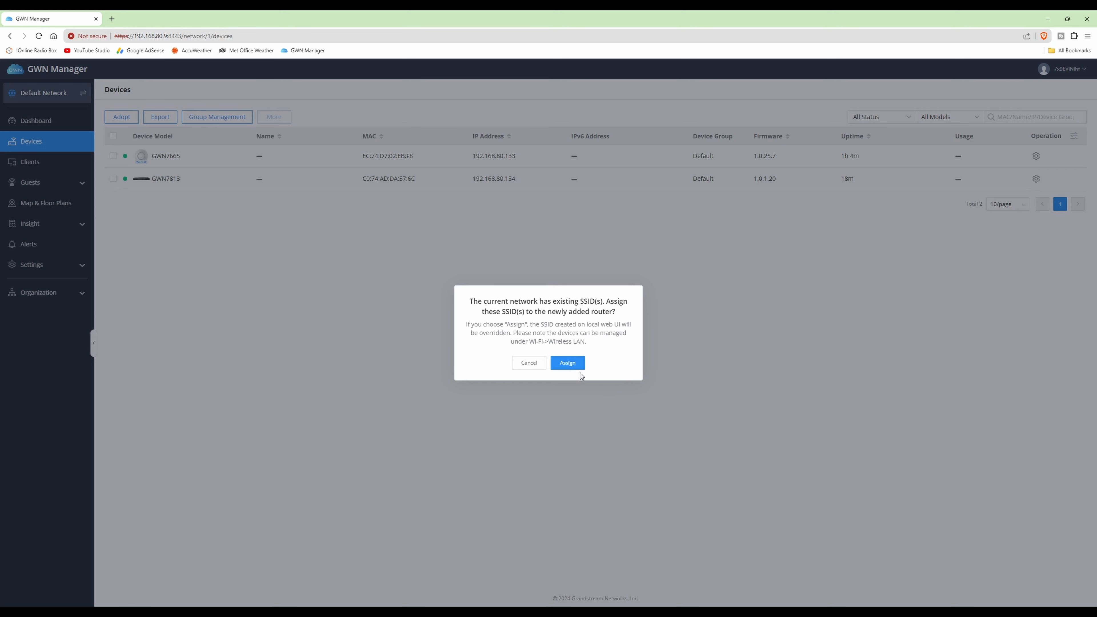
click(577, 365)
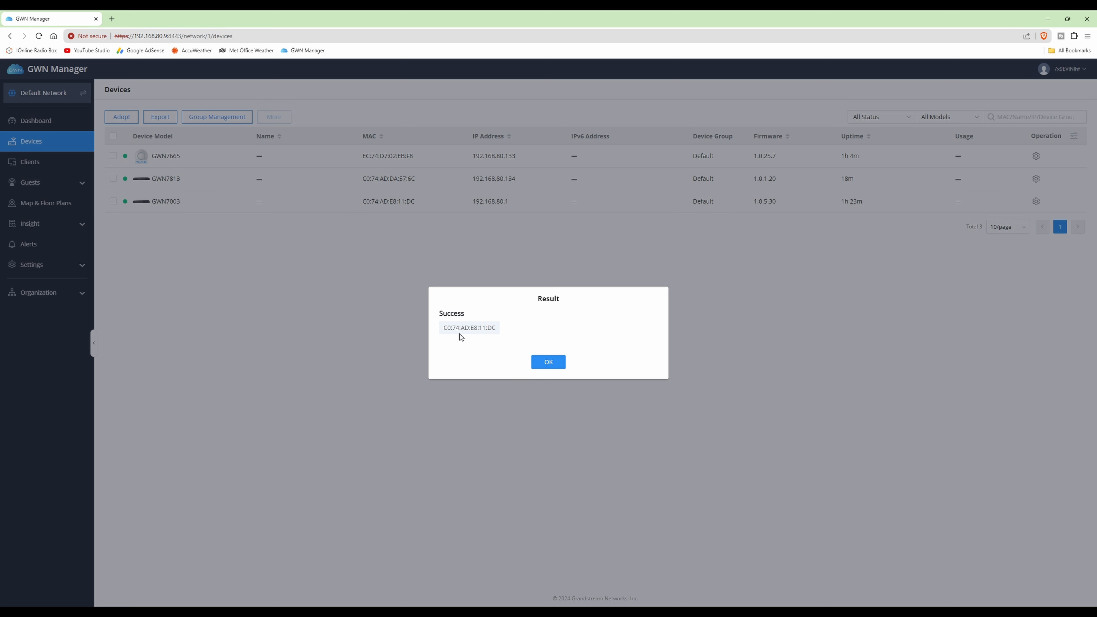
click(548, 363)
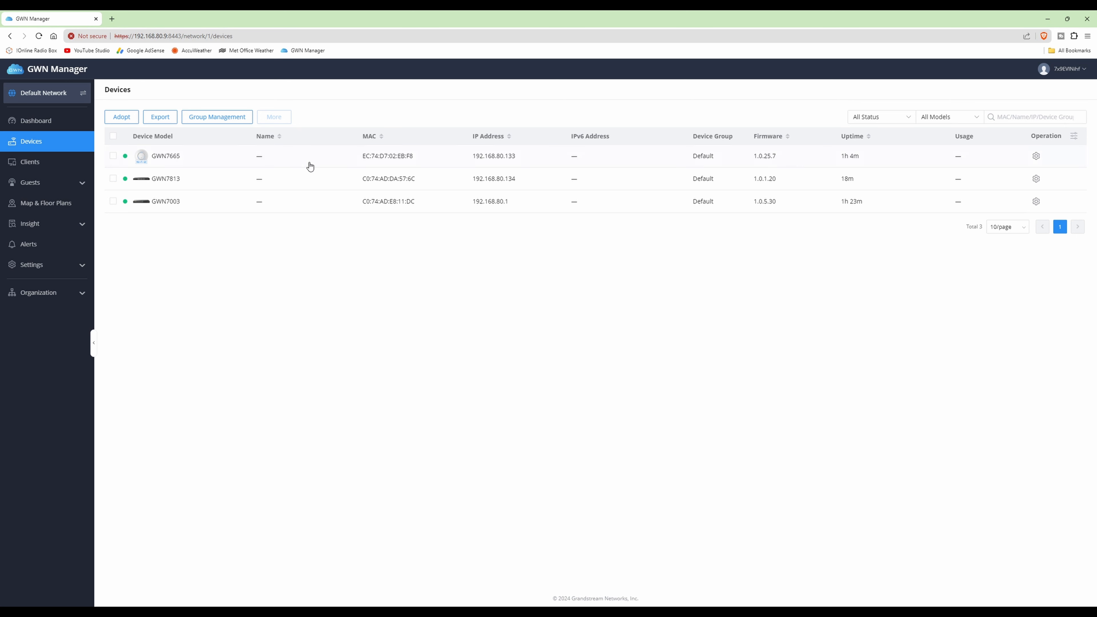
View the dashboard with router, switch and access point online, then glance at Clients.
click(23, 122)
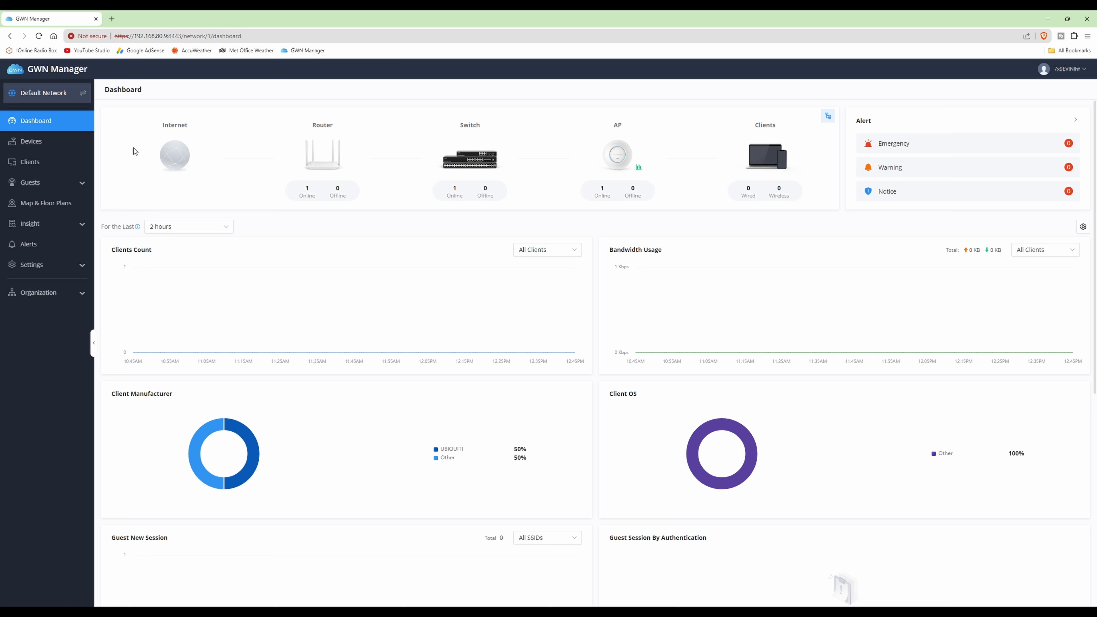
click(30, 167)
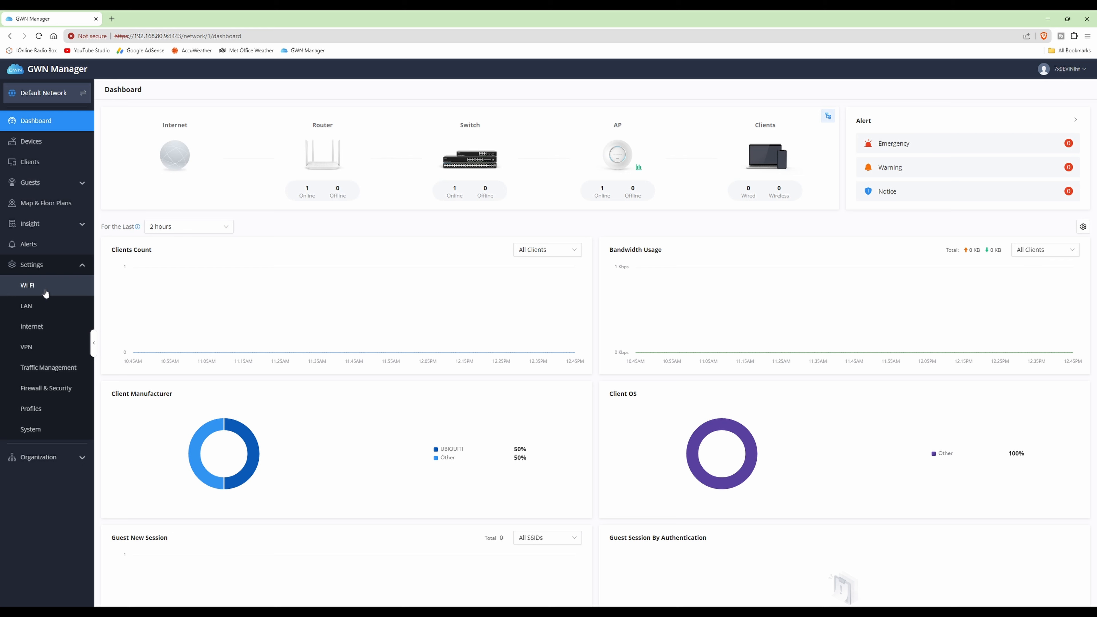
In LAN settings, set the Default LAN's gateway router to GWN7003.
click(41, 310)
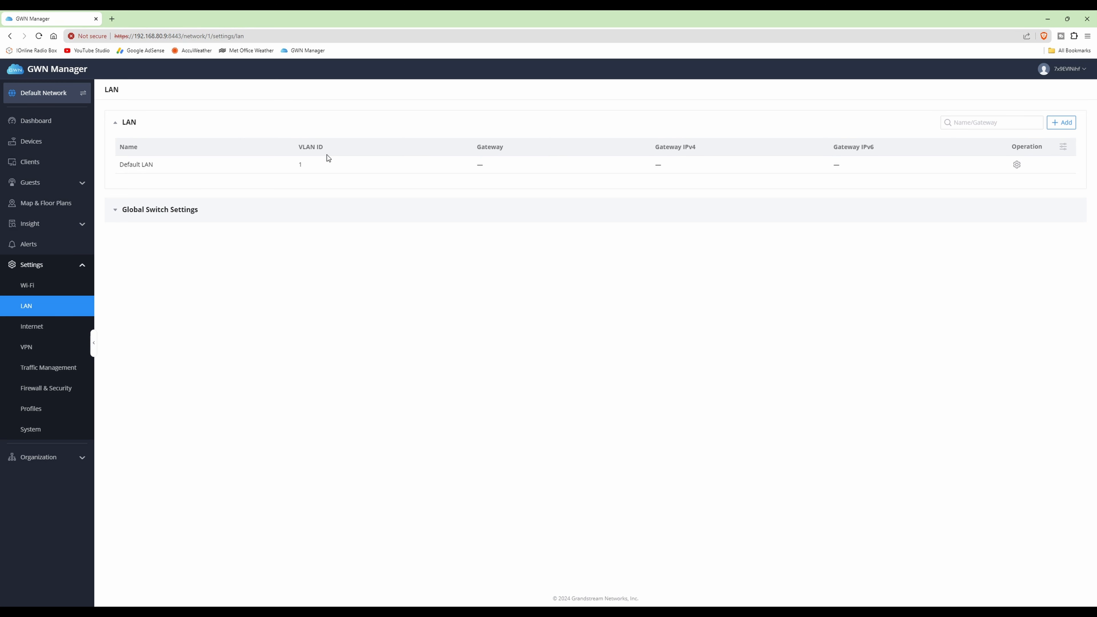
click(1017, 164)
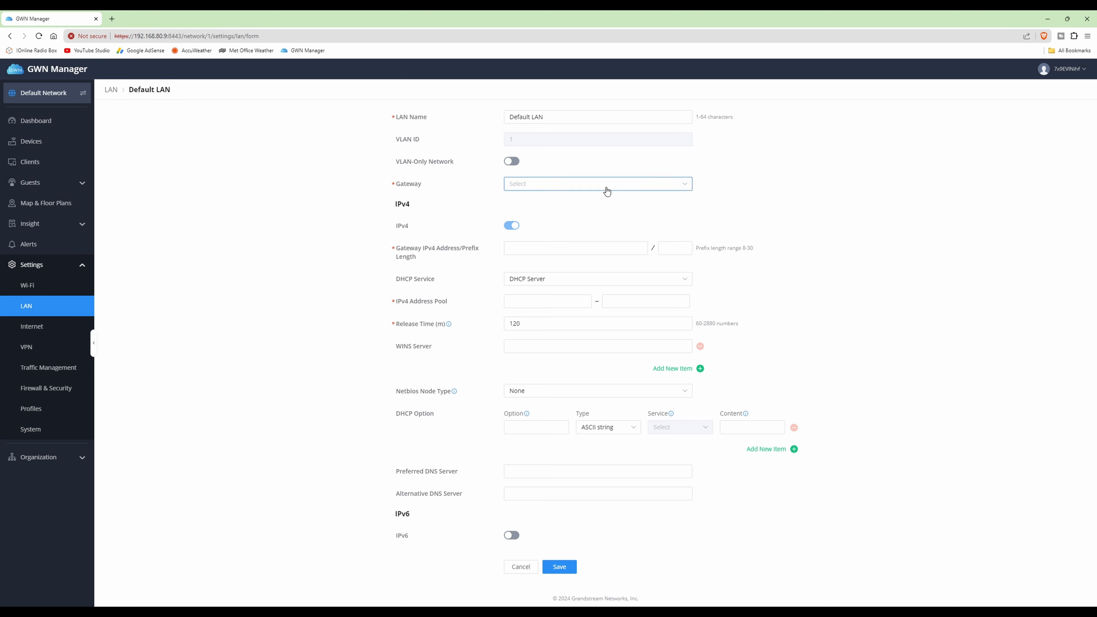
click(686, 187)
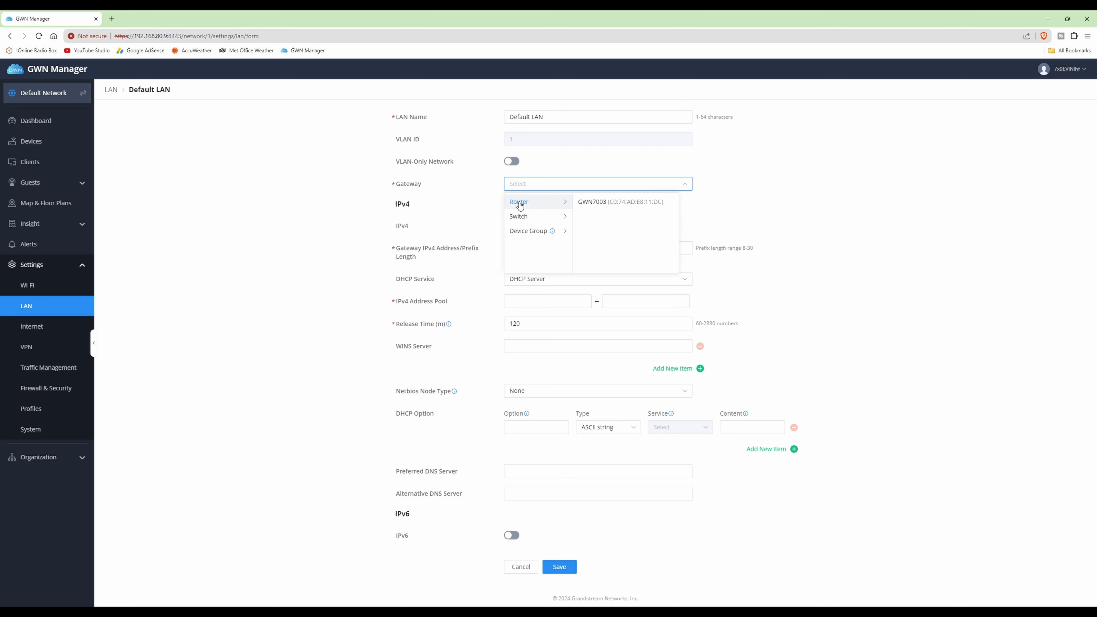
click(607, 202)
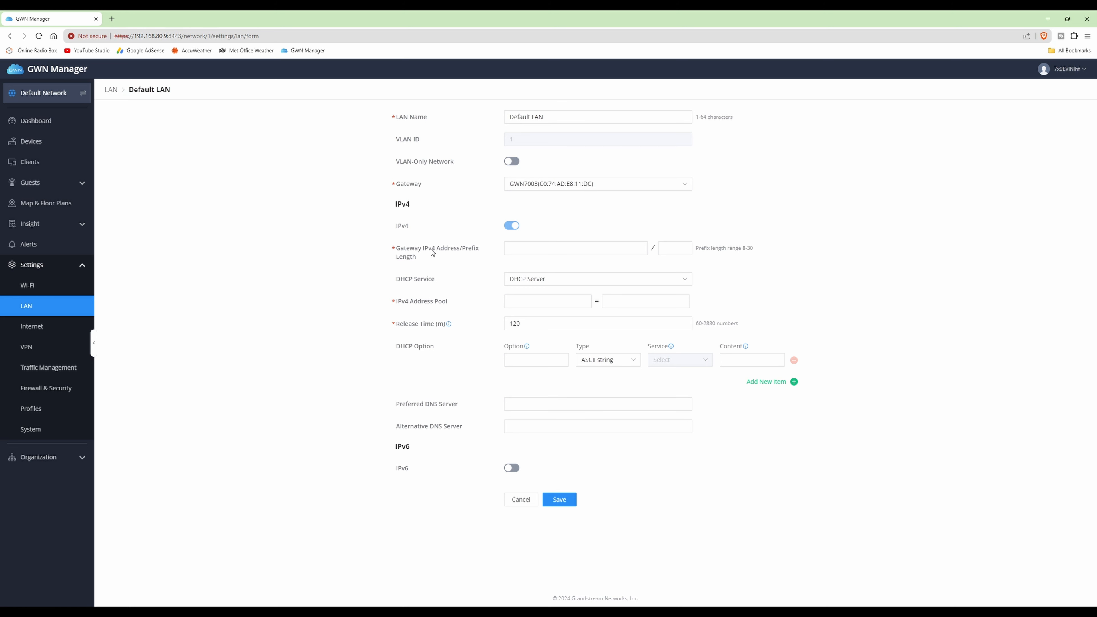
Give the Default LAN gateway 192.168.80.1/24 and pool 192.168.80.10–192.168.80.254.
click(522, 249)
text(192.168.80.1)
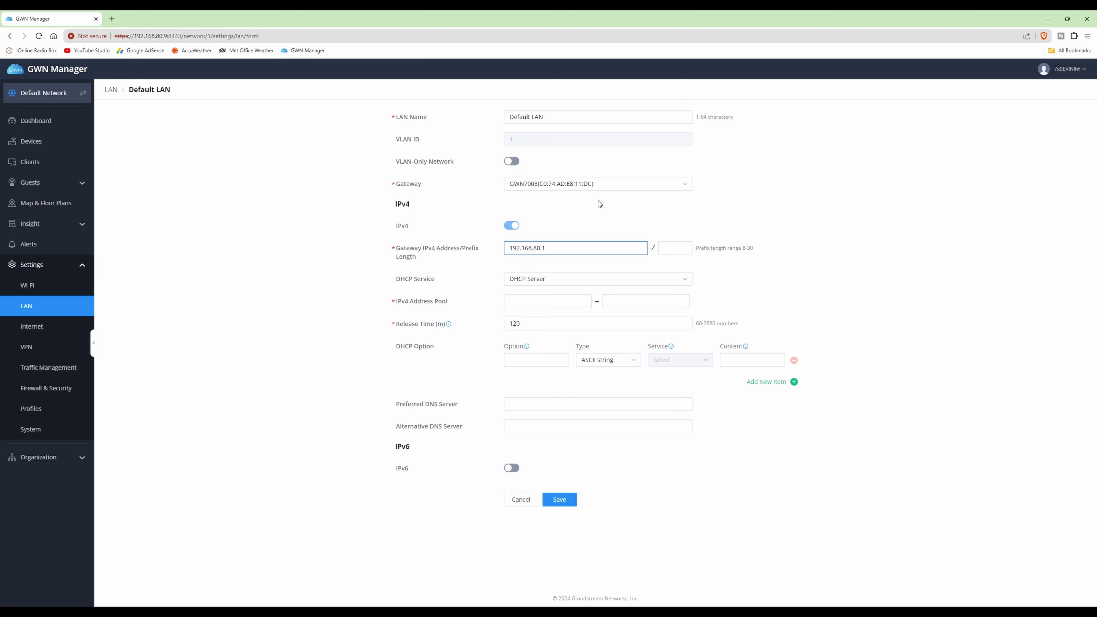
click(670, 248)
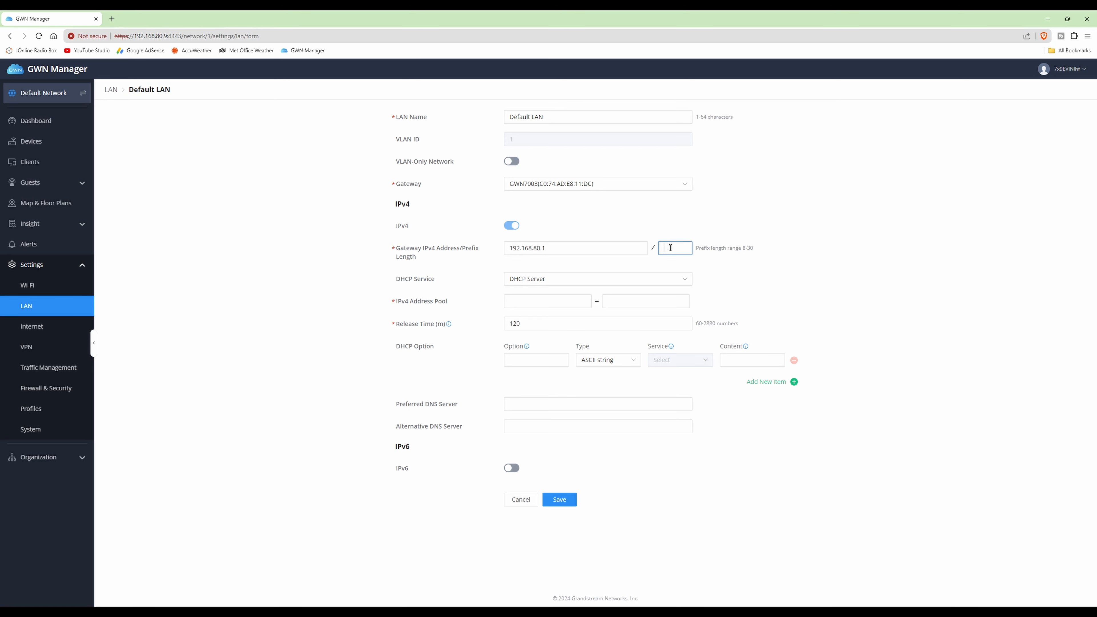
text(24)
click(535, 301)
text(192.168.80.10)
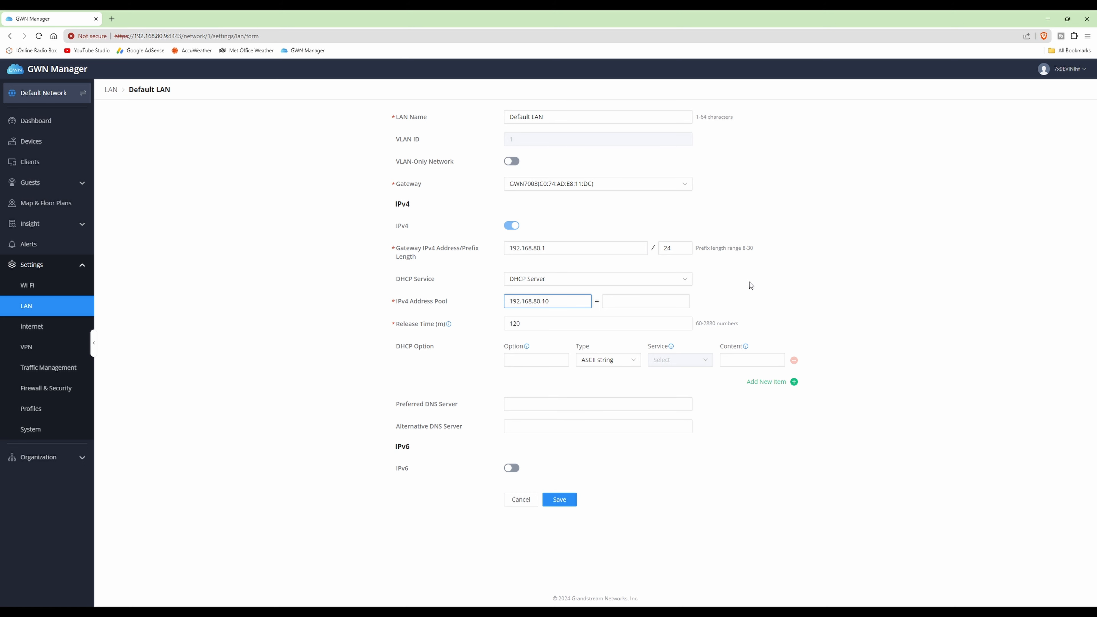
click(657, 304)
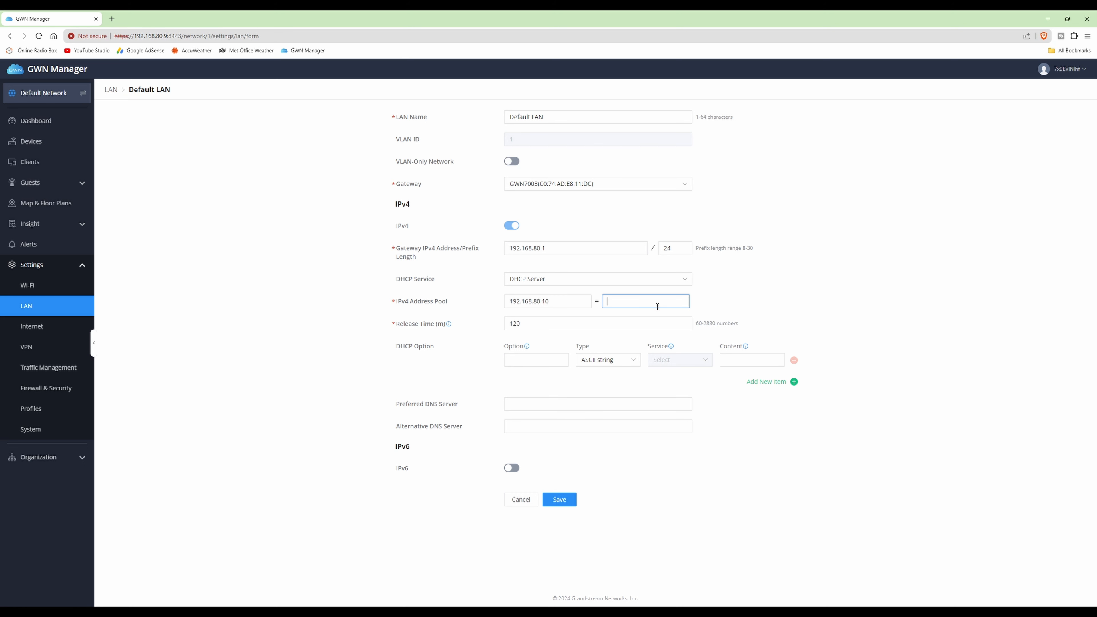
text(192.168.80.254)
Set the Default LAN's preferred DNS to 192.168.80.1, leave IPv6 off, and save.
click(569, 404)
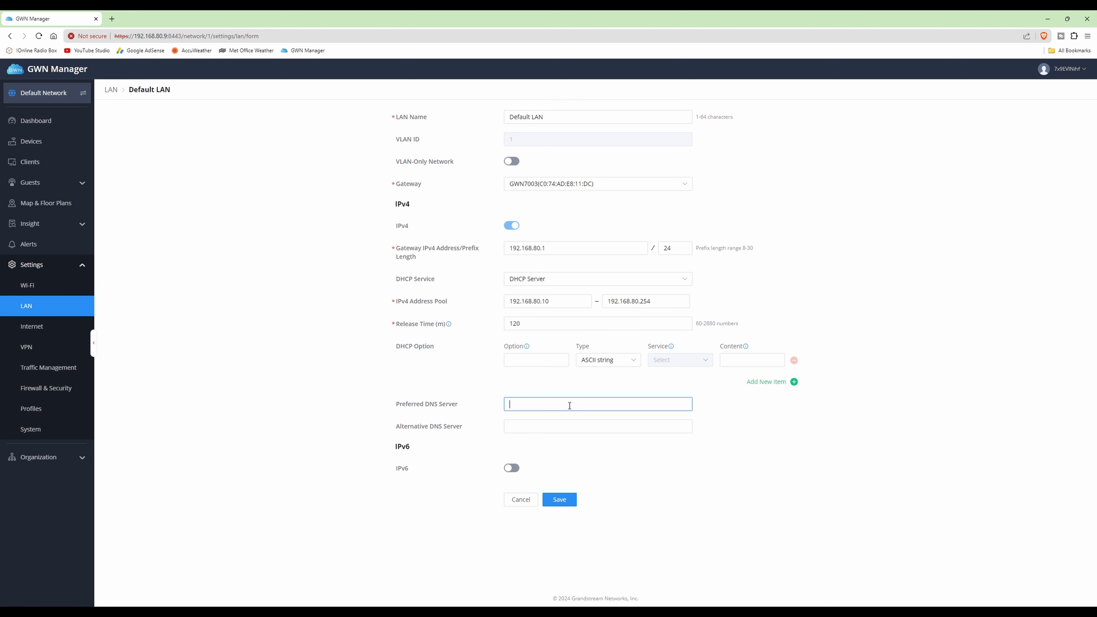
text(192.168.80.1)
click(514, 469)
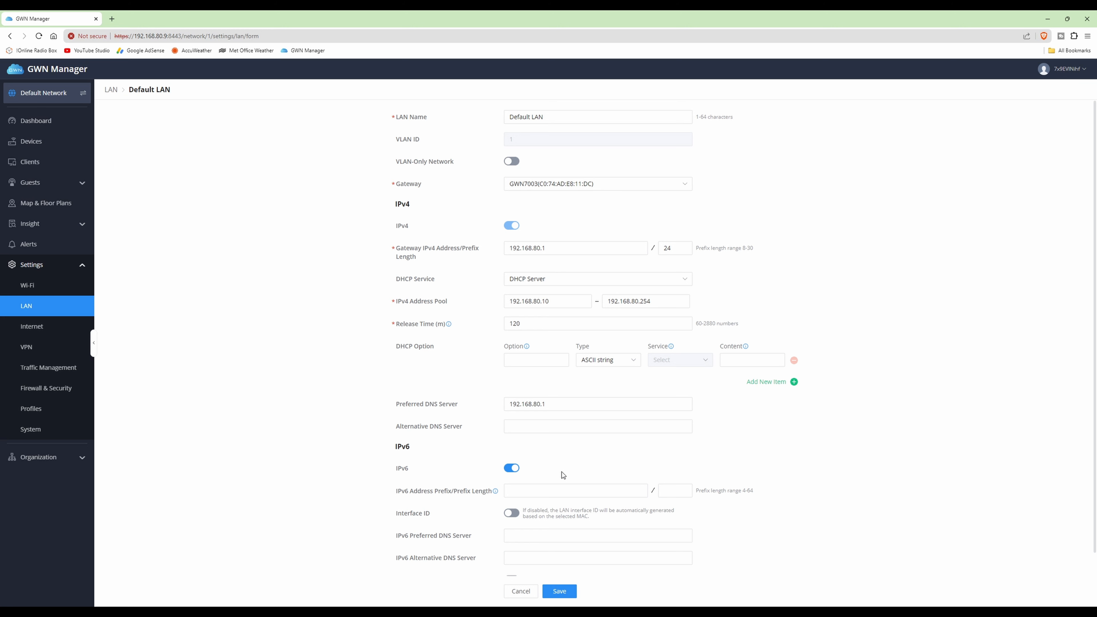
click(512, 468)
click(562, 502)
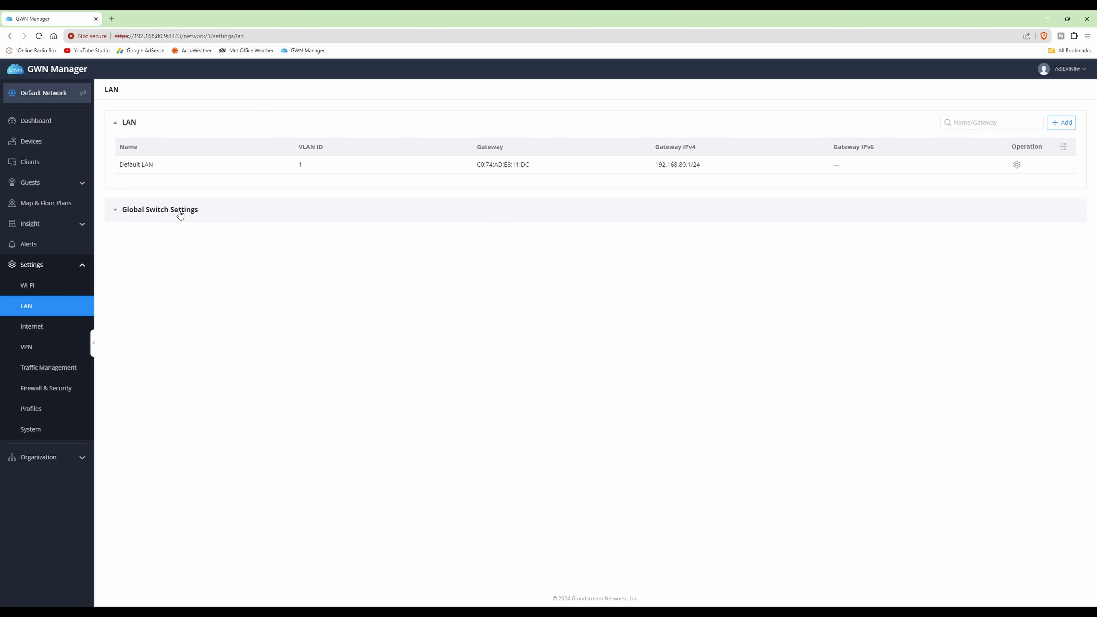
click(42, 327)
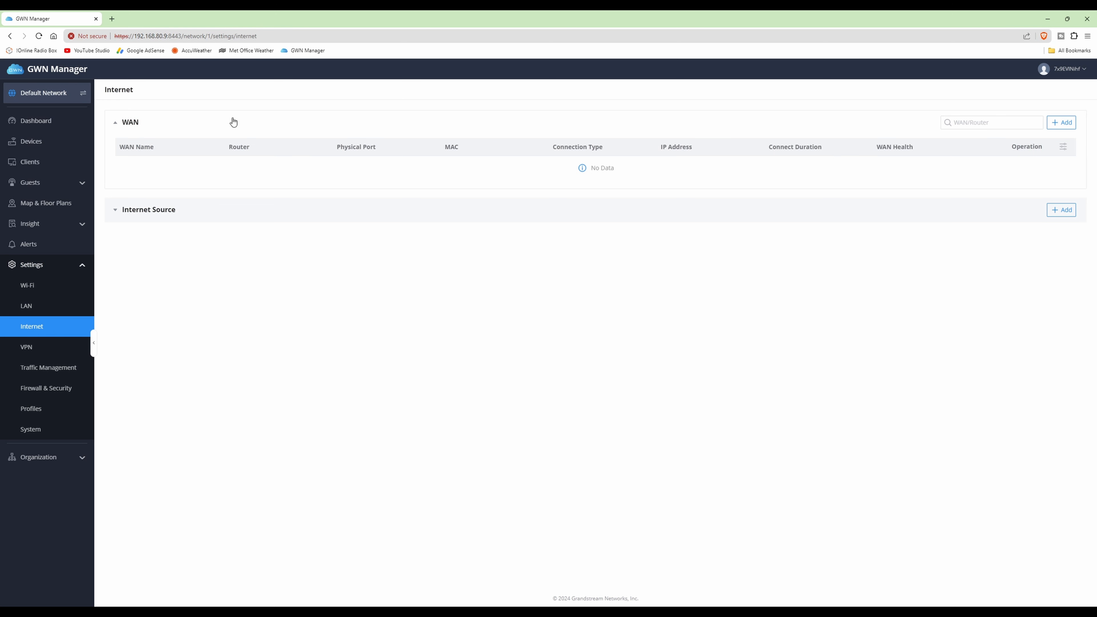
Add WAN1 on router C0:74:AD:E8:11:DC, keeping physical port 11.
click(1058, 123)
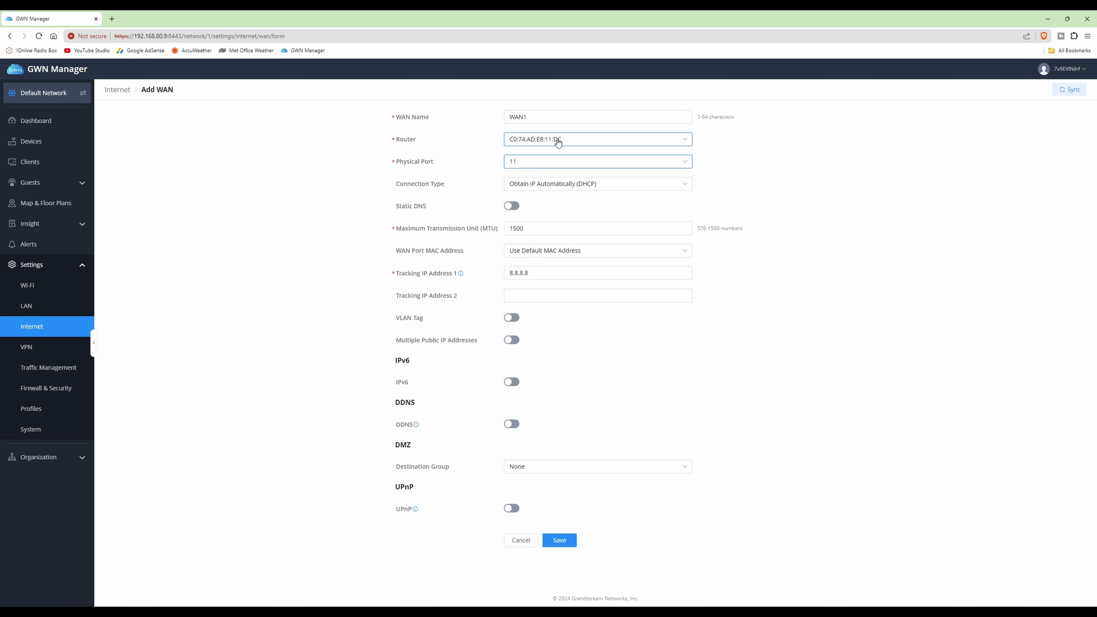
click(686, 141)
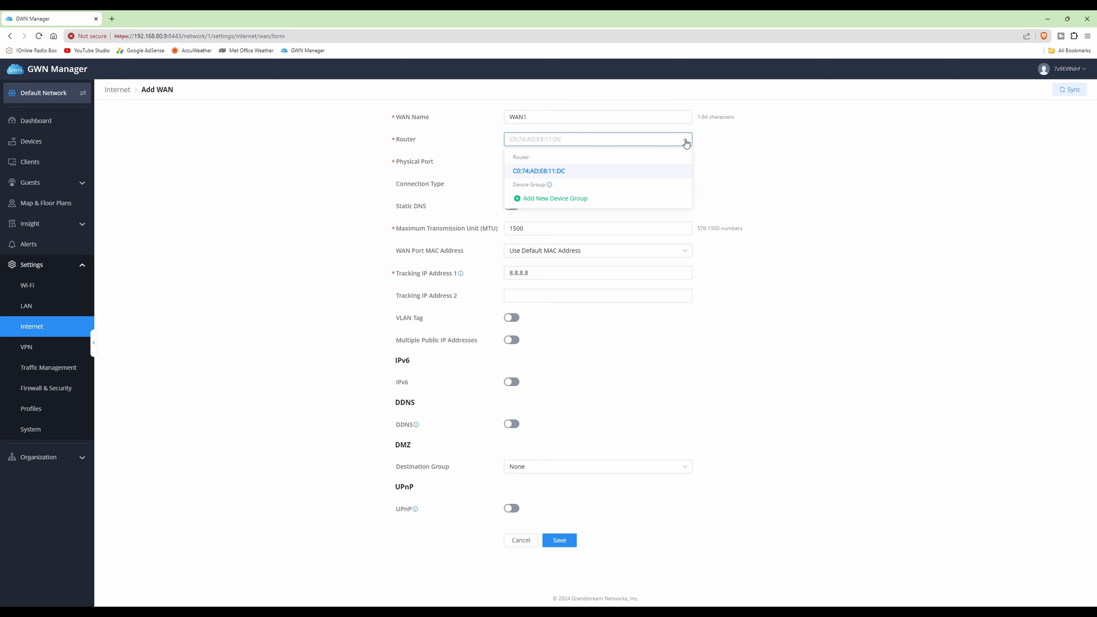
click(686, 143)
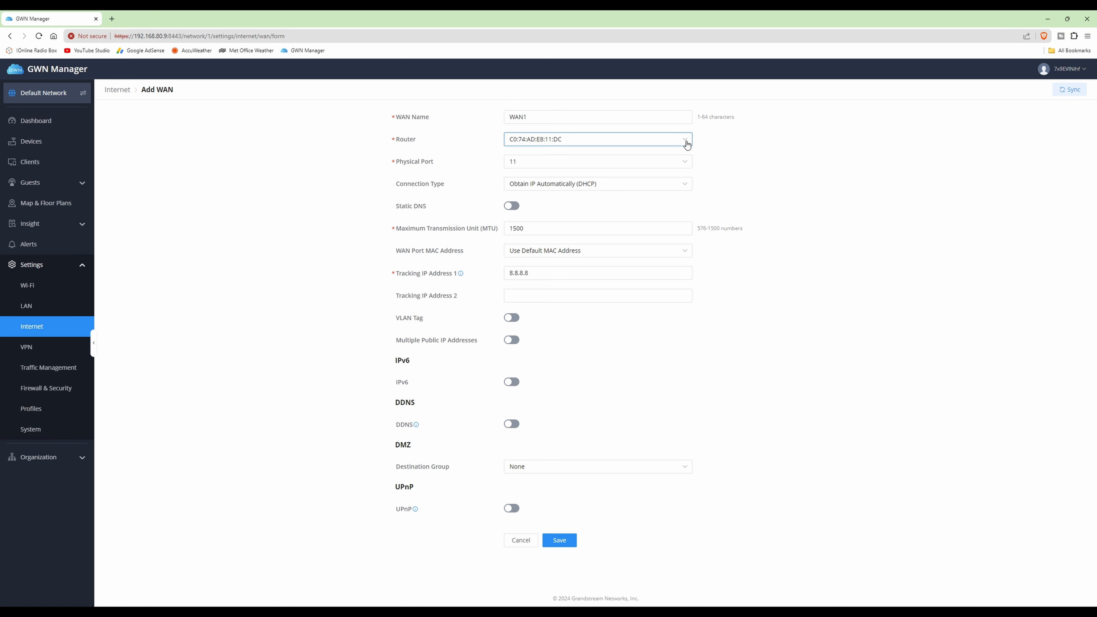
click(611, 168)
click(544, 167)
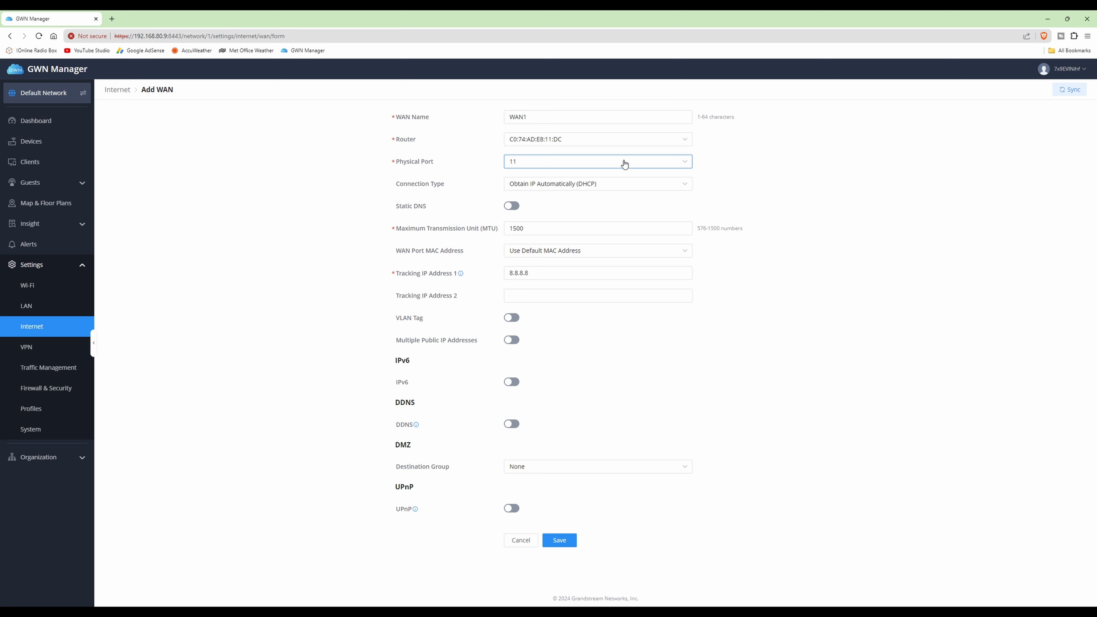
Switch WAN1 to PPPoE, enter the PPPoE account credentials, and enable static DNS.
click(584, 187)
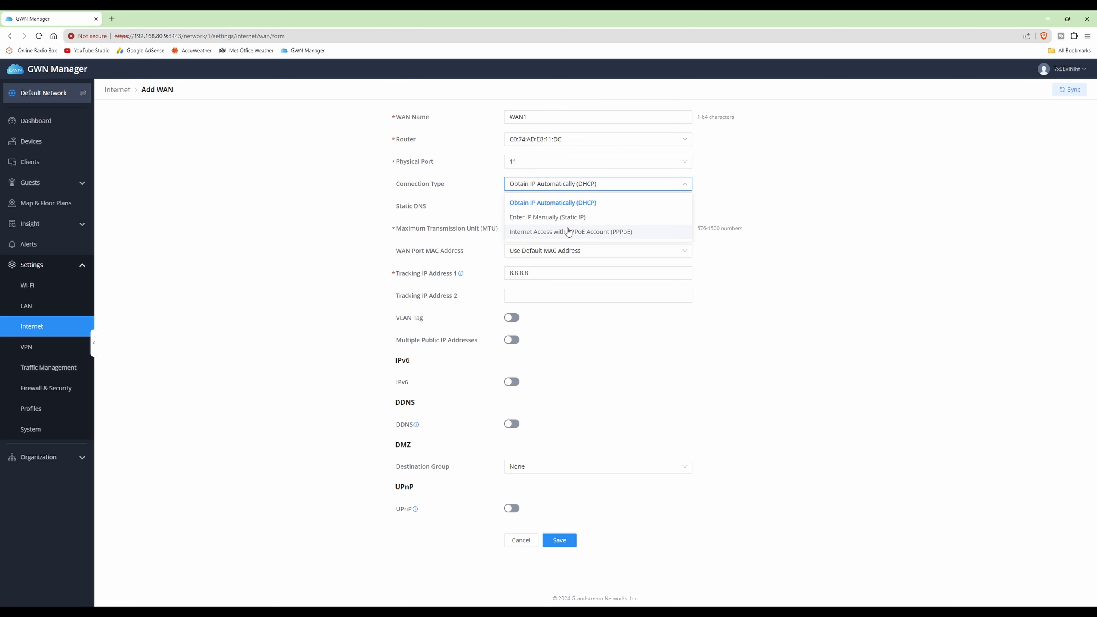
click(569, 231)
click(568, 207)
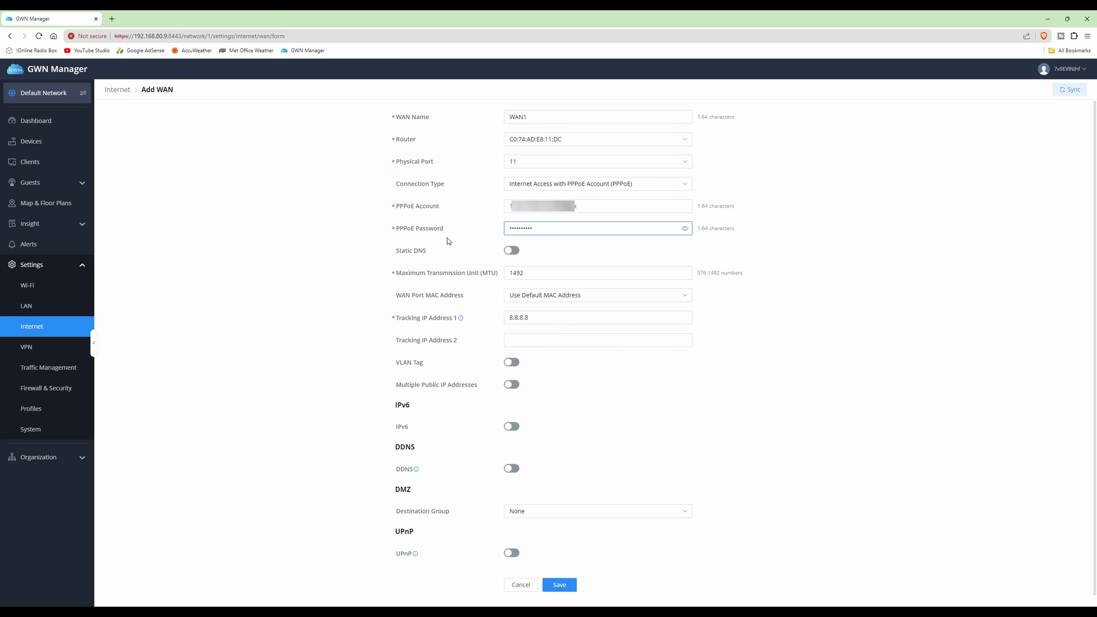
click(510, 255)
click(554, 274)
Replace preferred DNS 8.8.4.4 with 1.1.1.1 and add 1.0.0.1 as alternative.
double_click(553, 273)
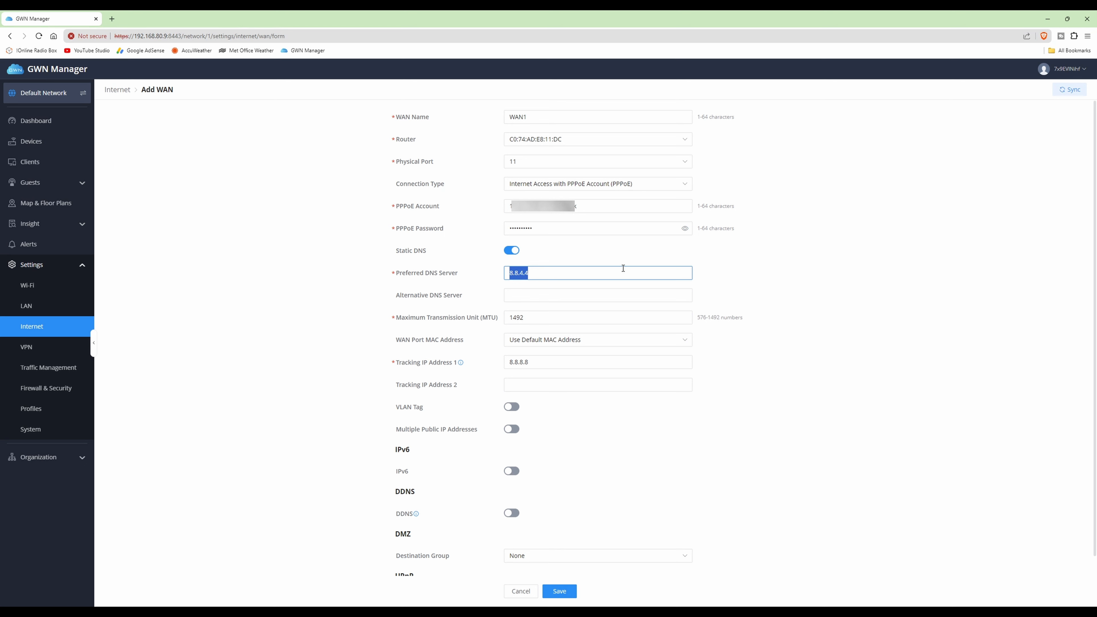
text(1.1.1.1)
click(572, 291)
text(1.0.0.1)
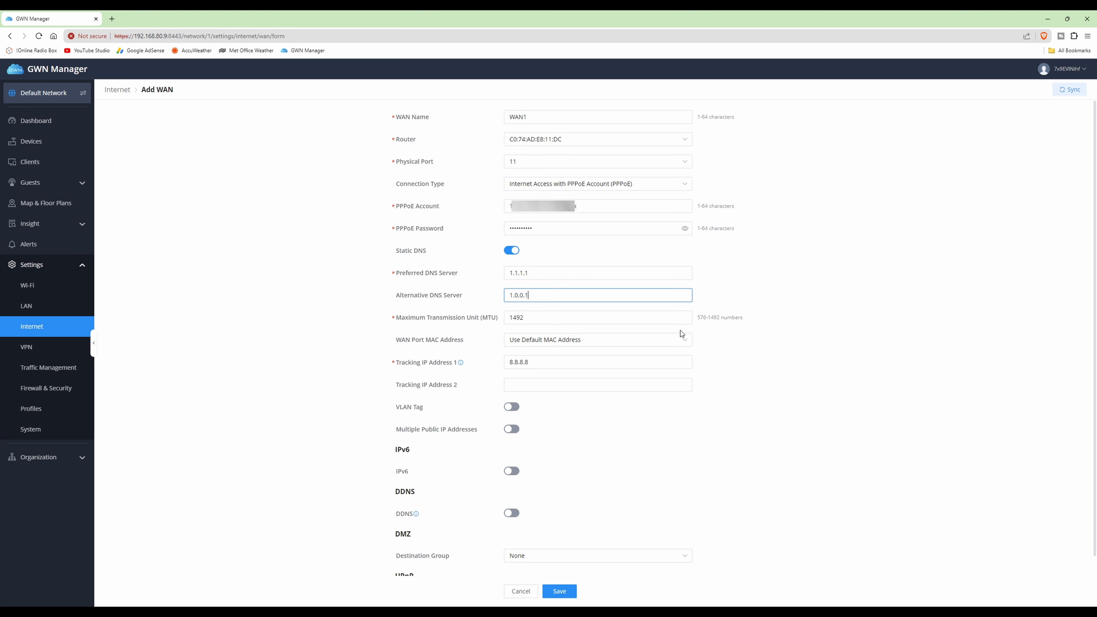
scroll(620, 391, down, 2)
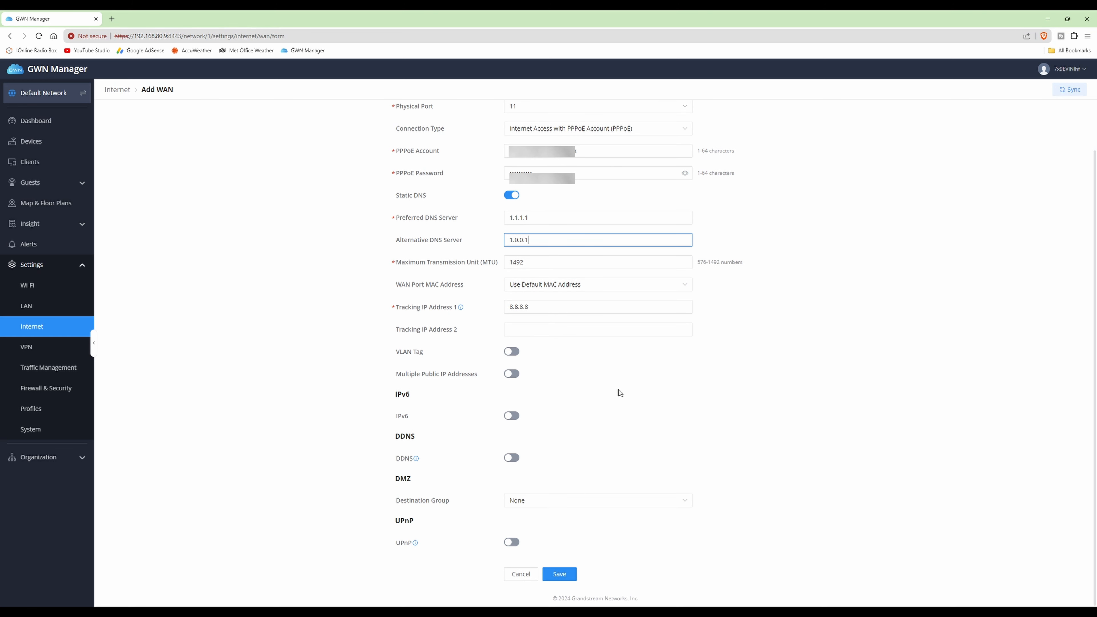
Enable VLAN tagging on WAN1 with tag ID 911 and save the WAN.
click(512, 351)
click(567, 378)
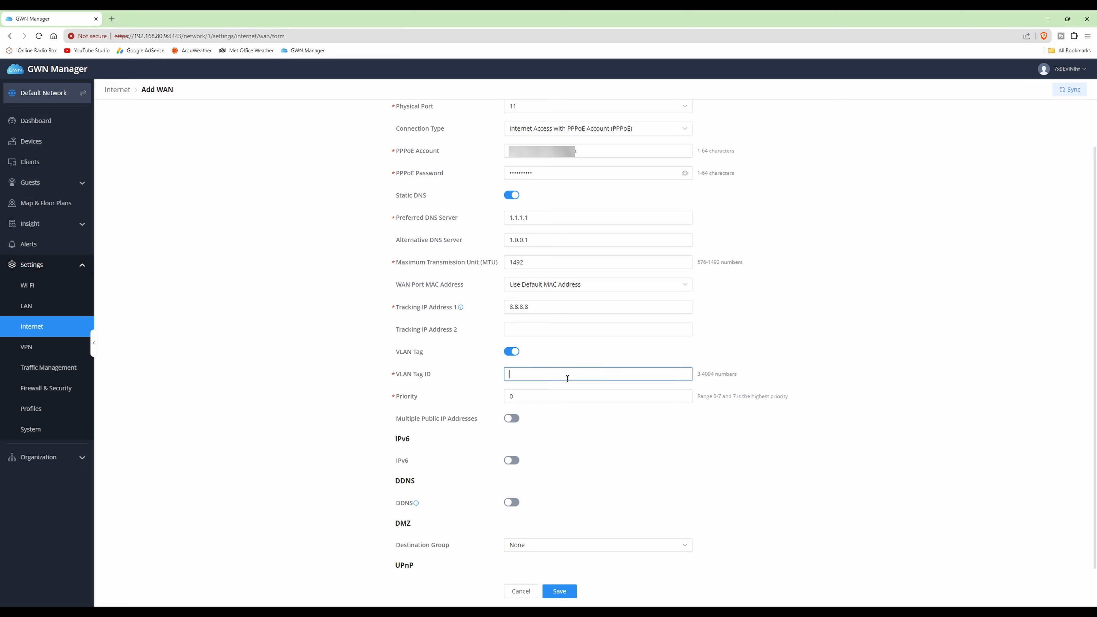
text(9111)
key(BackSpace)
text(911)
scroll(648, 527, down, 1)
click(565, 577)
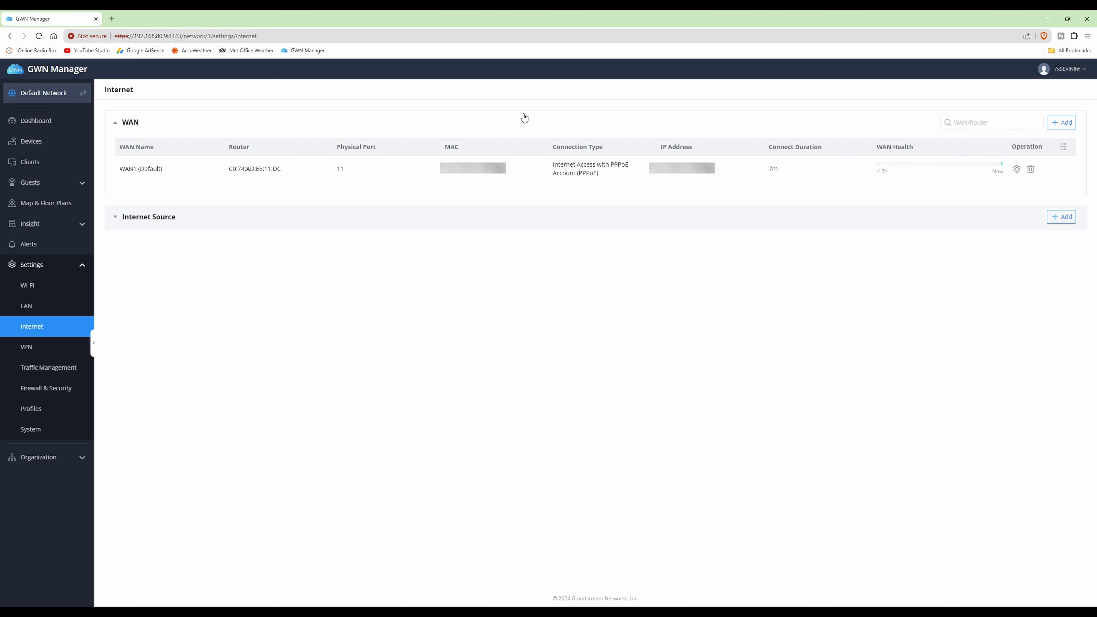
Review the dashboard widgets with WAN1 online, then view the 10 online clients.
click(47, 121)
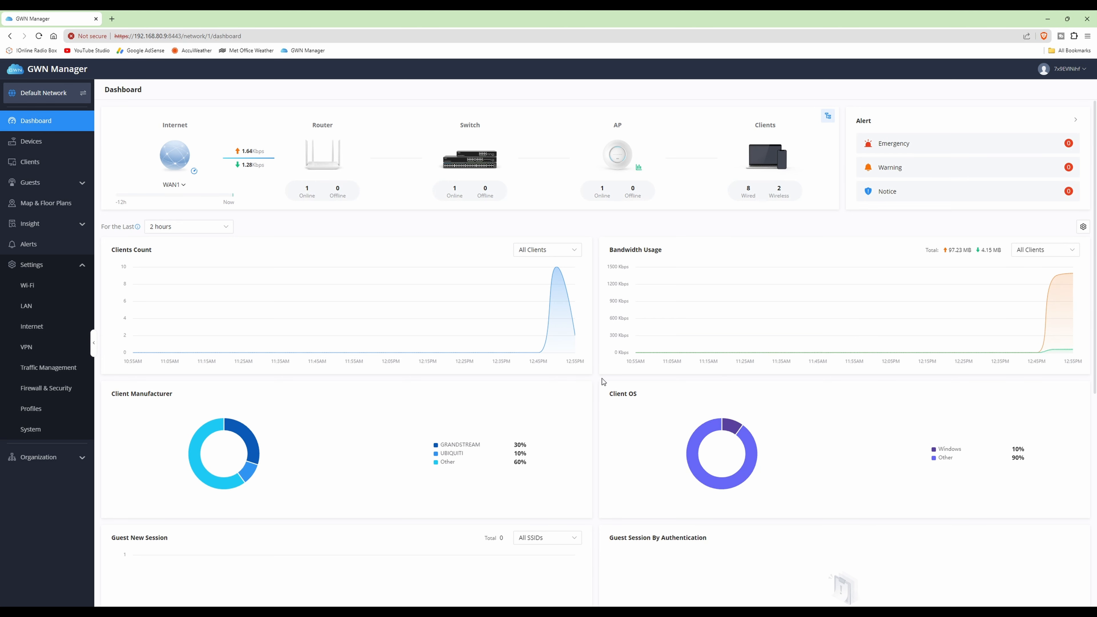
scroll(568, 417, down, 5)
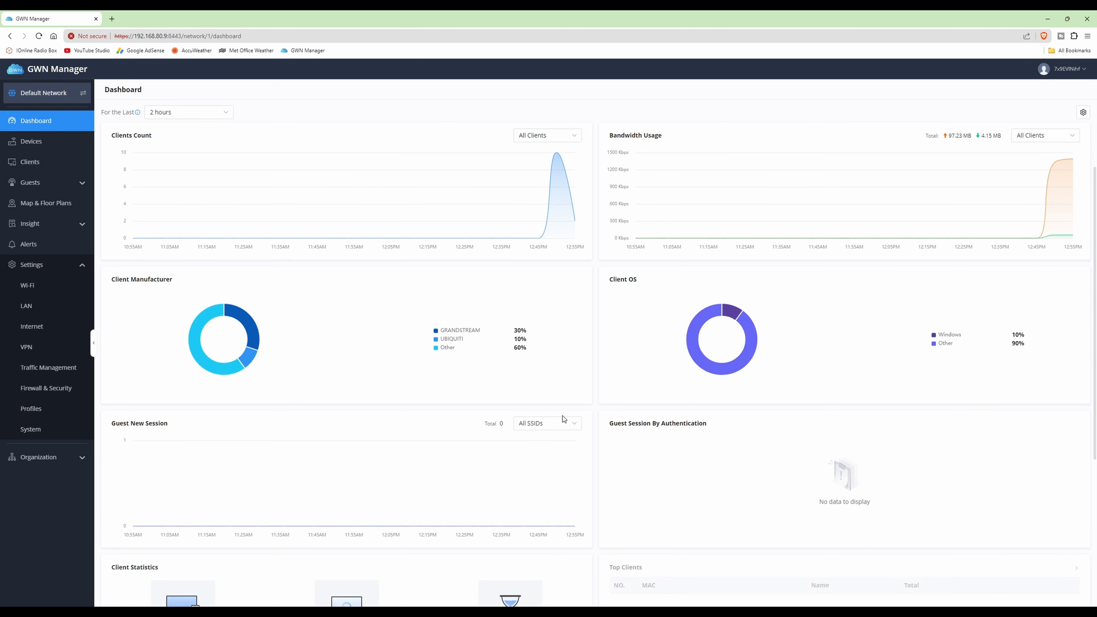
scroll(563, 418, down, 1)
scroll(563, 419, up, 5)
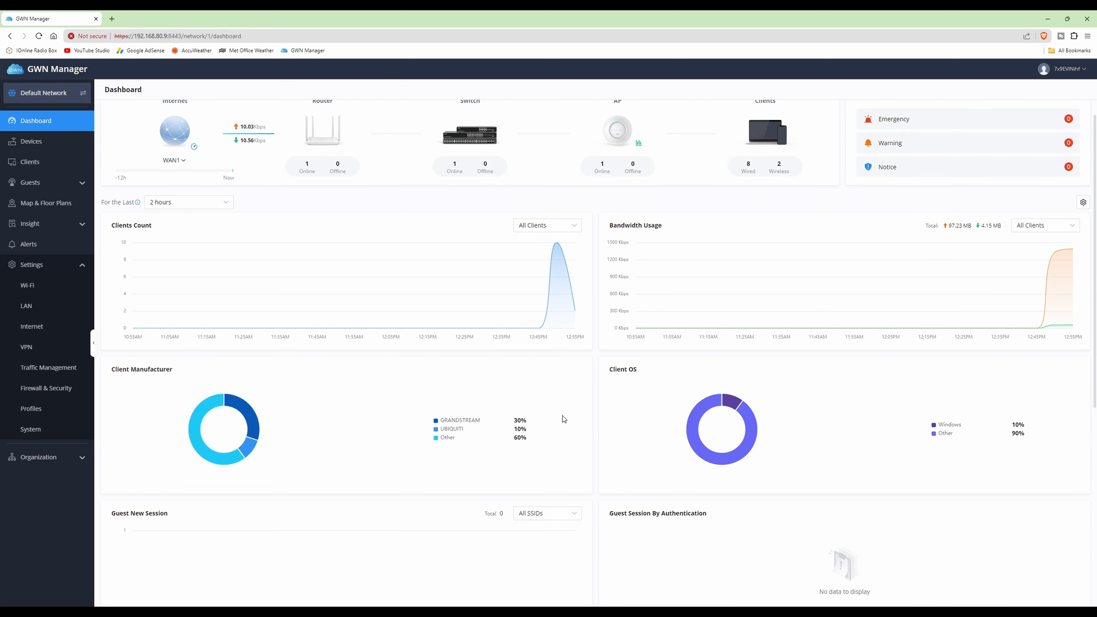
scroll(535, 379, up, 1)
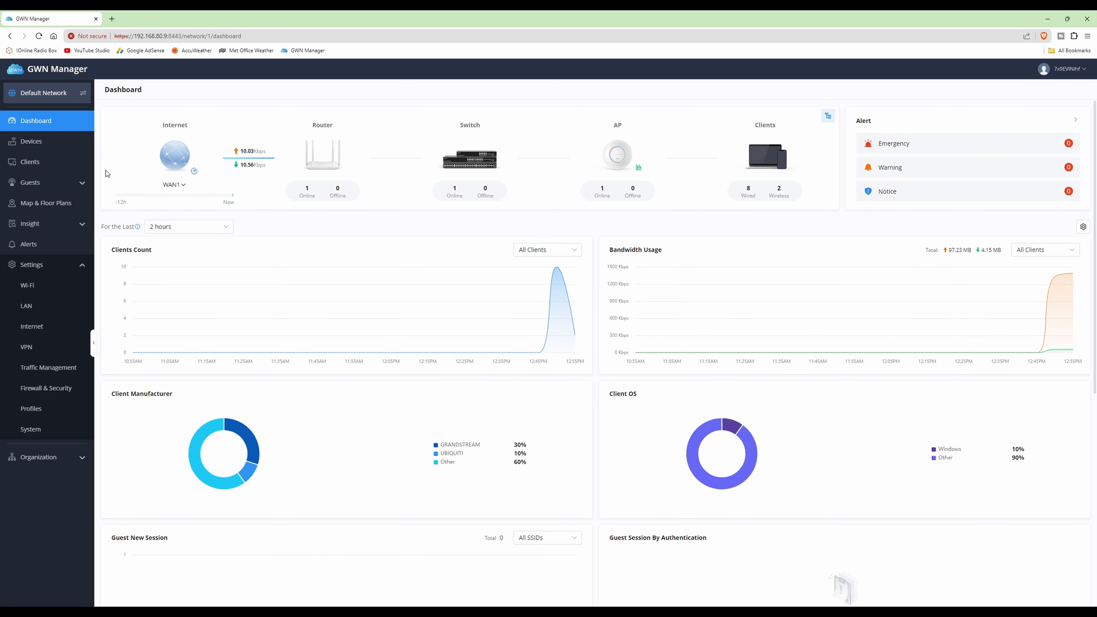
click(30, 166)
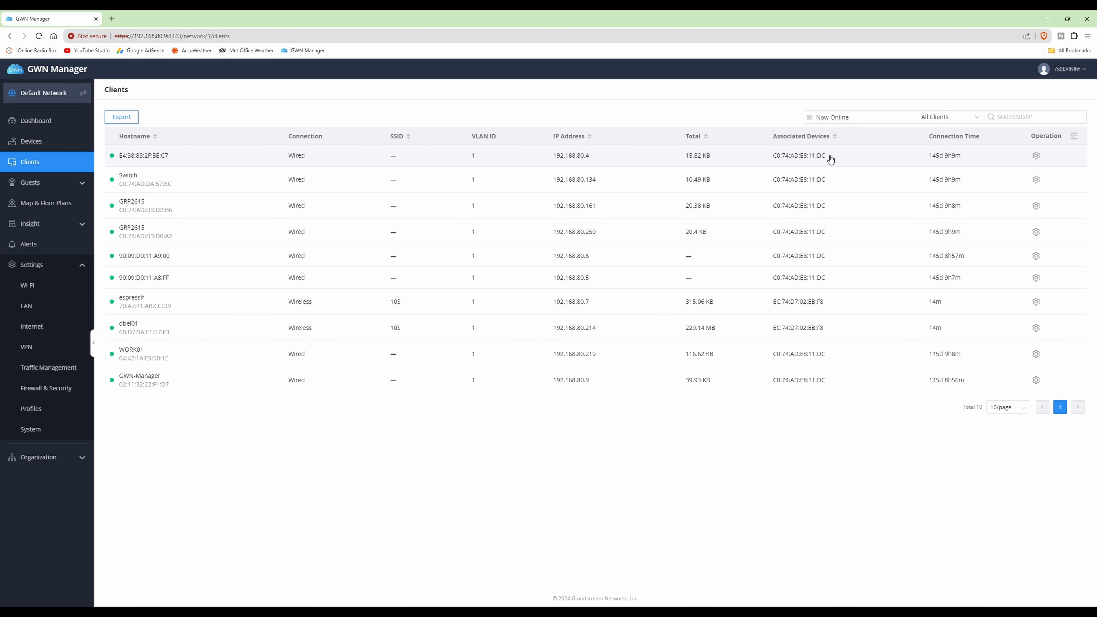
Switch the Clients list from 10 to 200 clients per page, then open the account menu.
click(1025, 409)
click(1005, 484)
click(1067, 69)
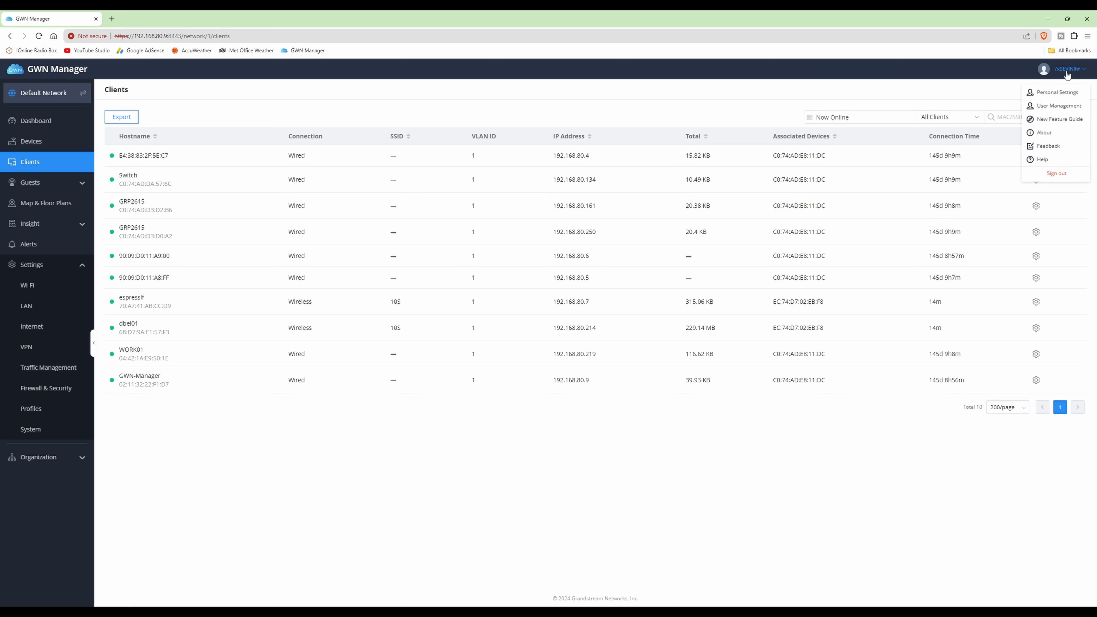